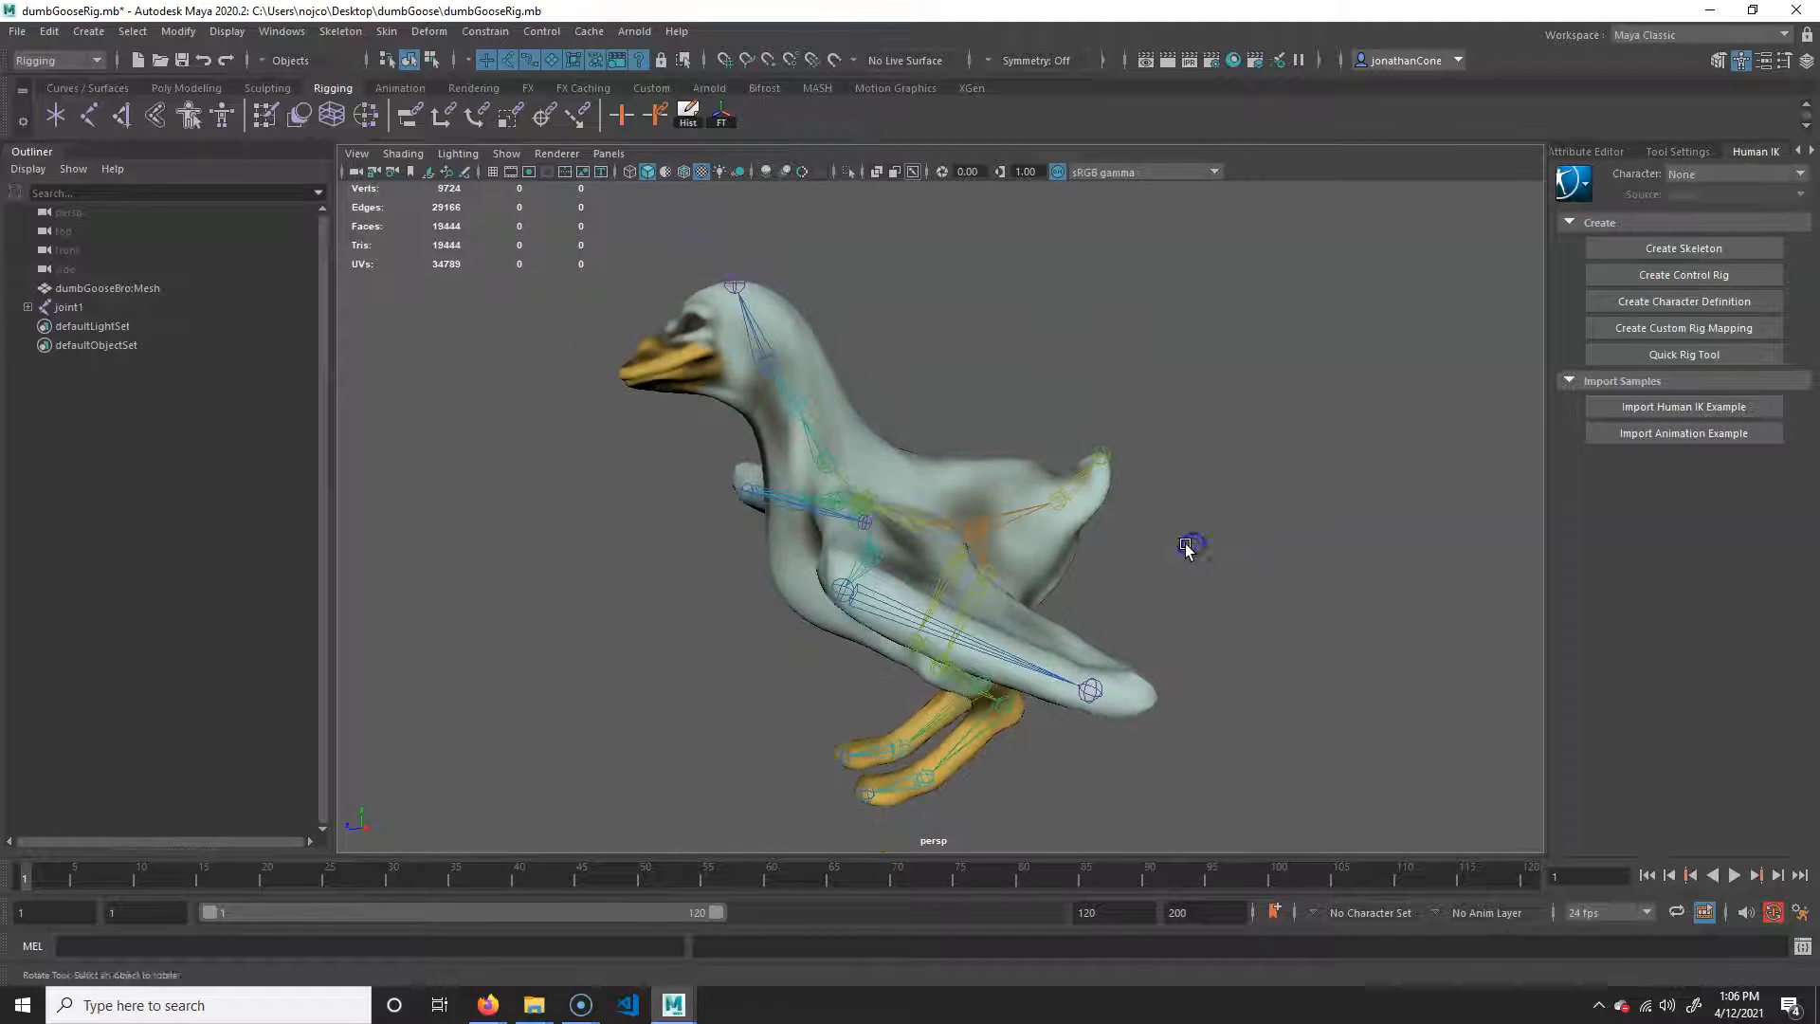
- Try moving the goose's root joint as a test, and undo the change
alt+right_drag(1011, 557, 1160, 607)
alt+middle_drag(1161, 607, 1170, 475)
alt+drag(1170, 475, 1024, 480)
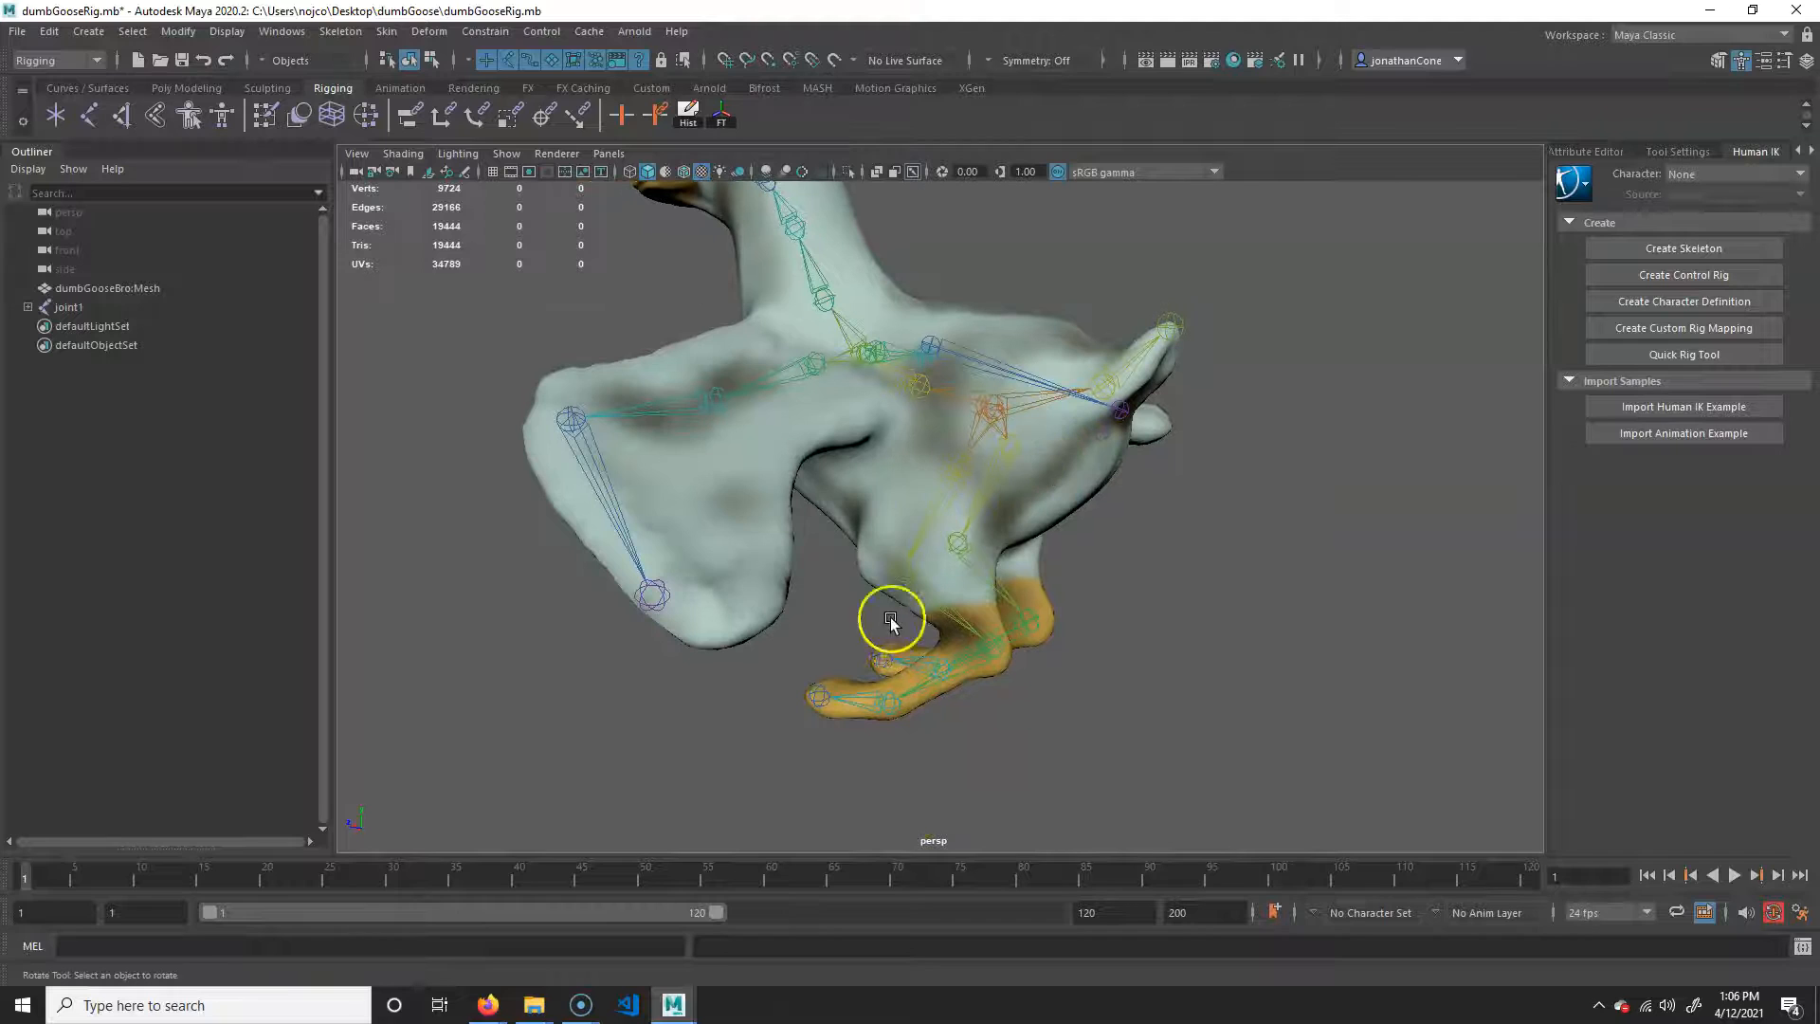
alt+drag(934, 707, 958, 677)
alt+right_drag(957, 678, 1061, 652)
alt+middle_drag(1061, 653, 1090, 543)
alt+drag(1091, 542, 735, 520)
click(957, 393)
key(e)
key(w)
key(ctrl+z)
- Start the Create IK Handle tool with its solver set to Rotate-Plane Solver
click(346, 32)
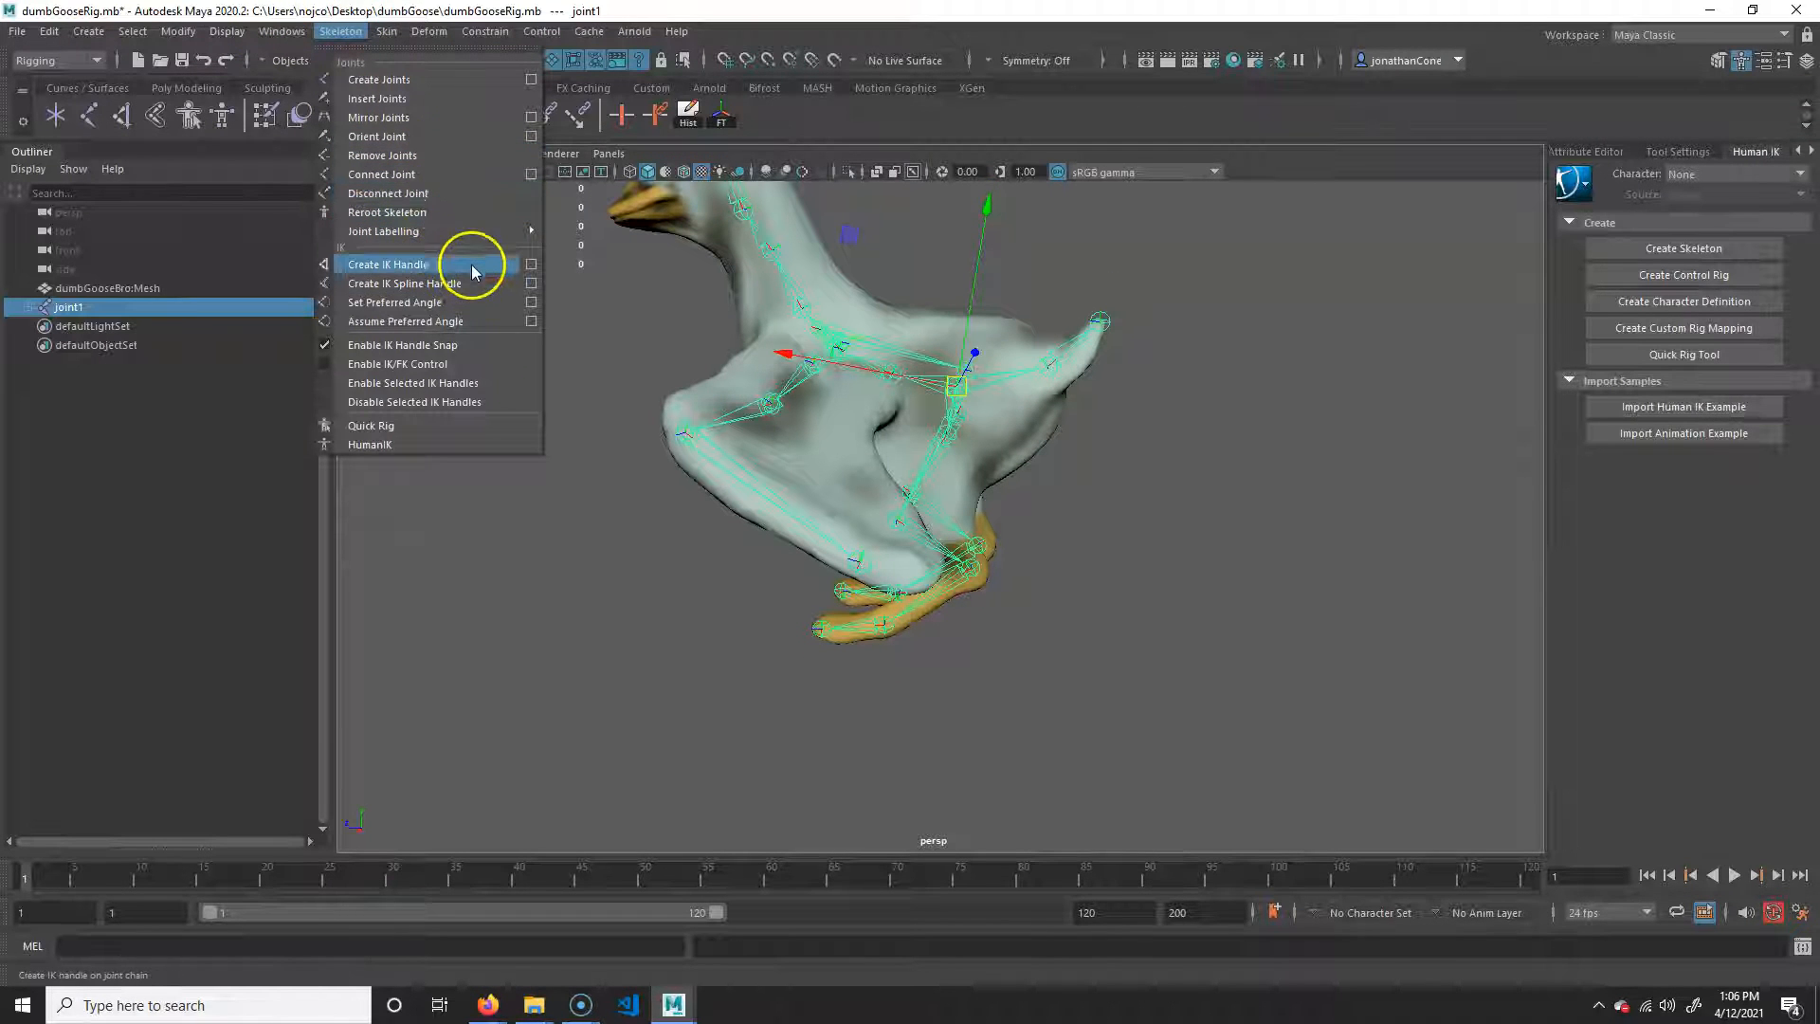
click(532, 264)
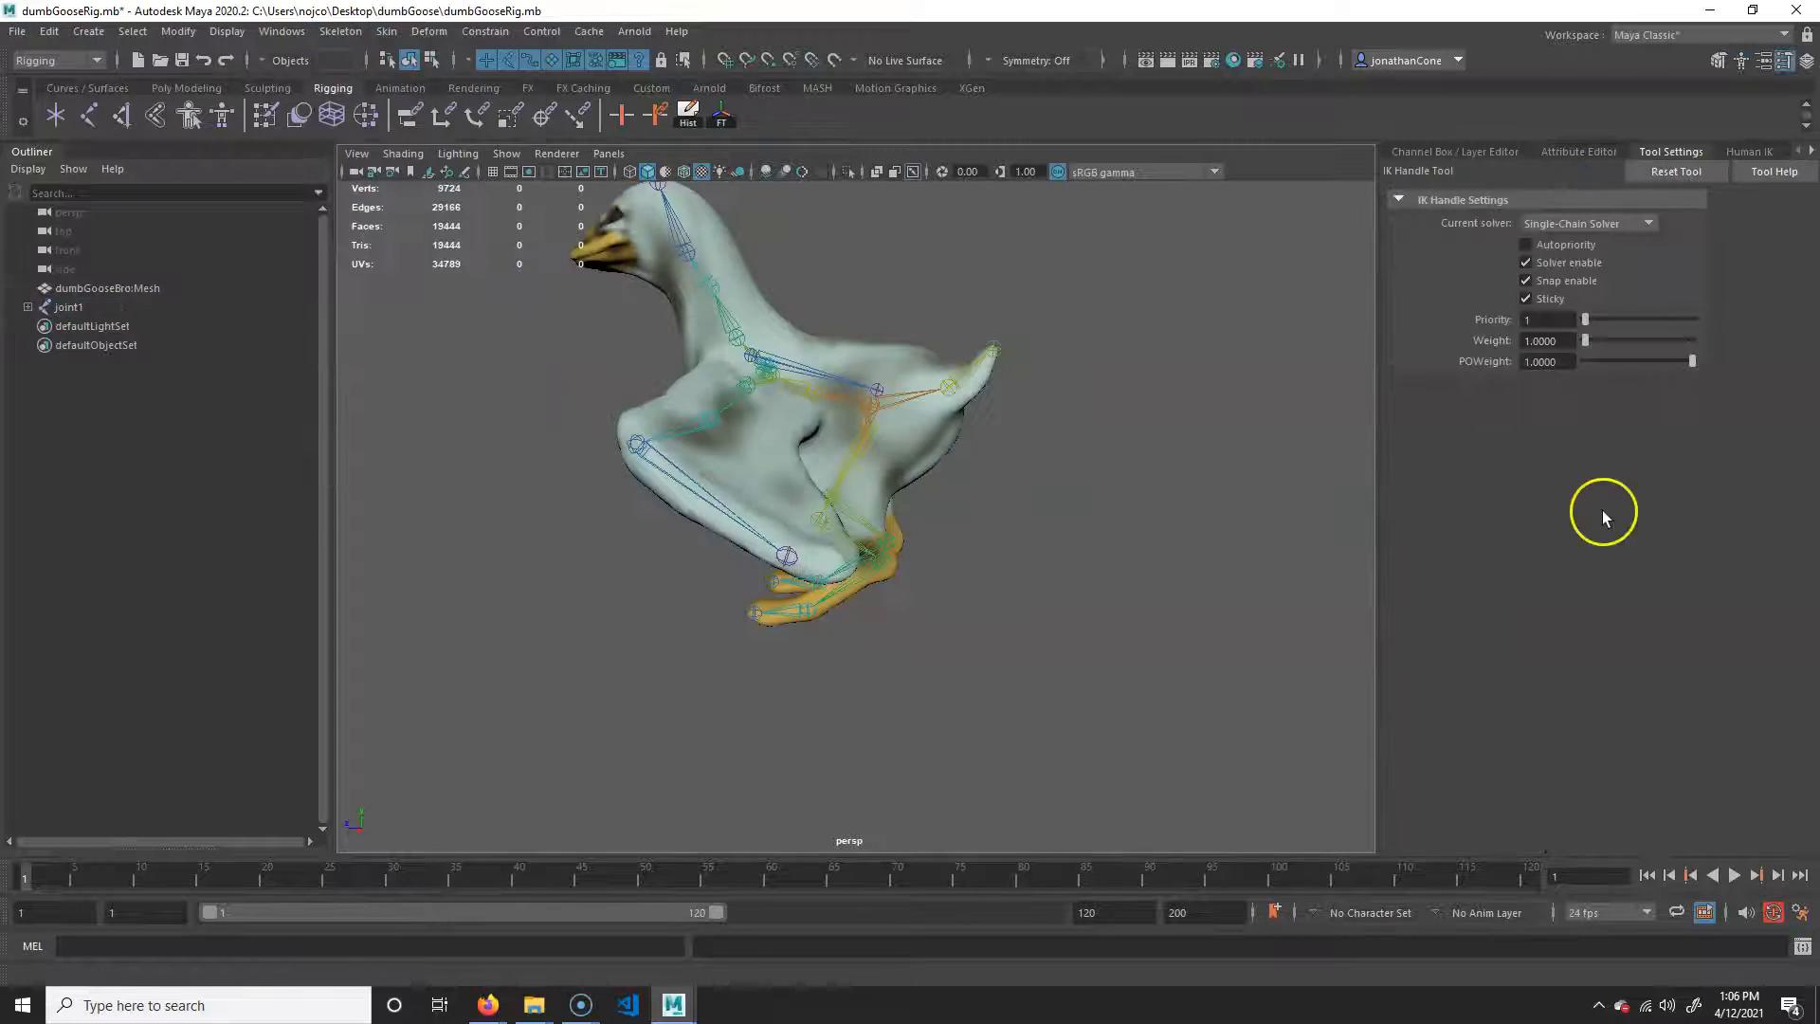
click(1627, 226)
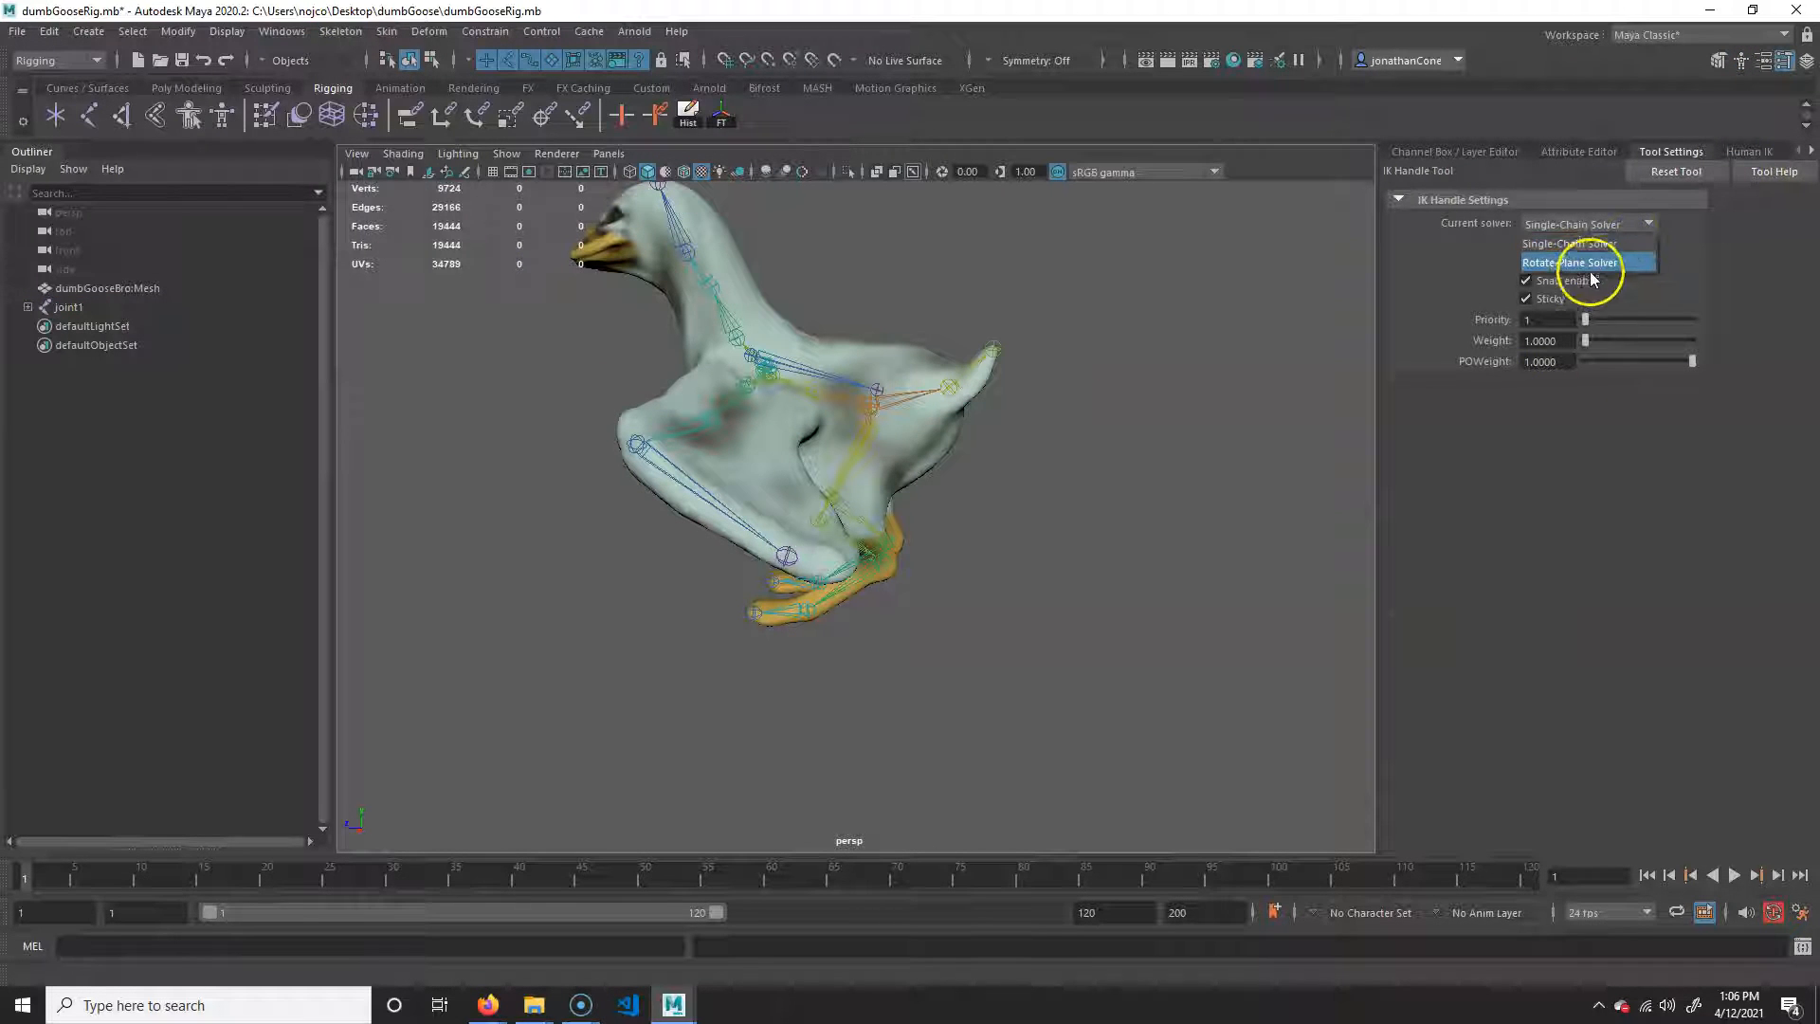
click(1607, 264)
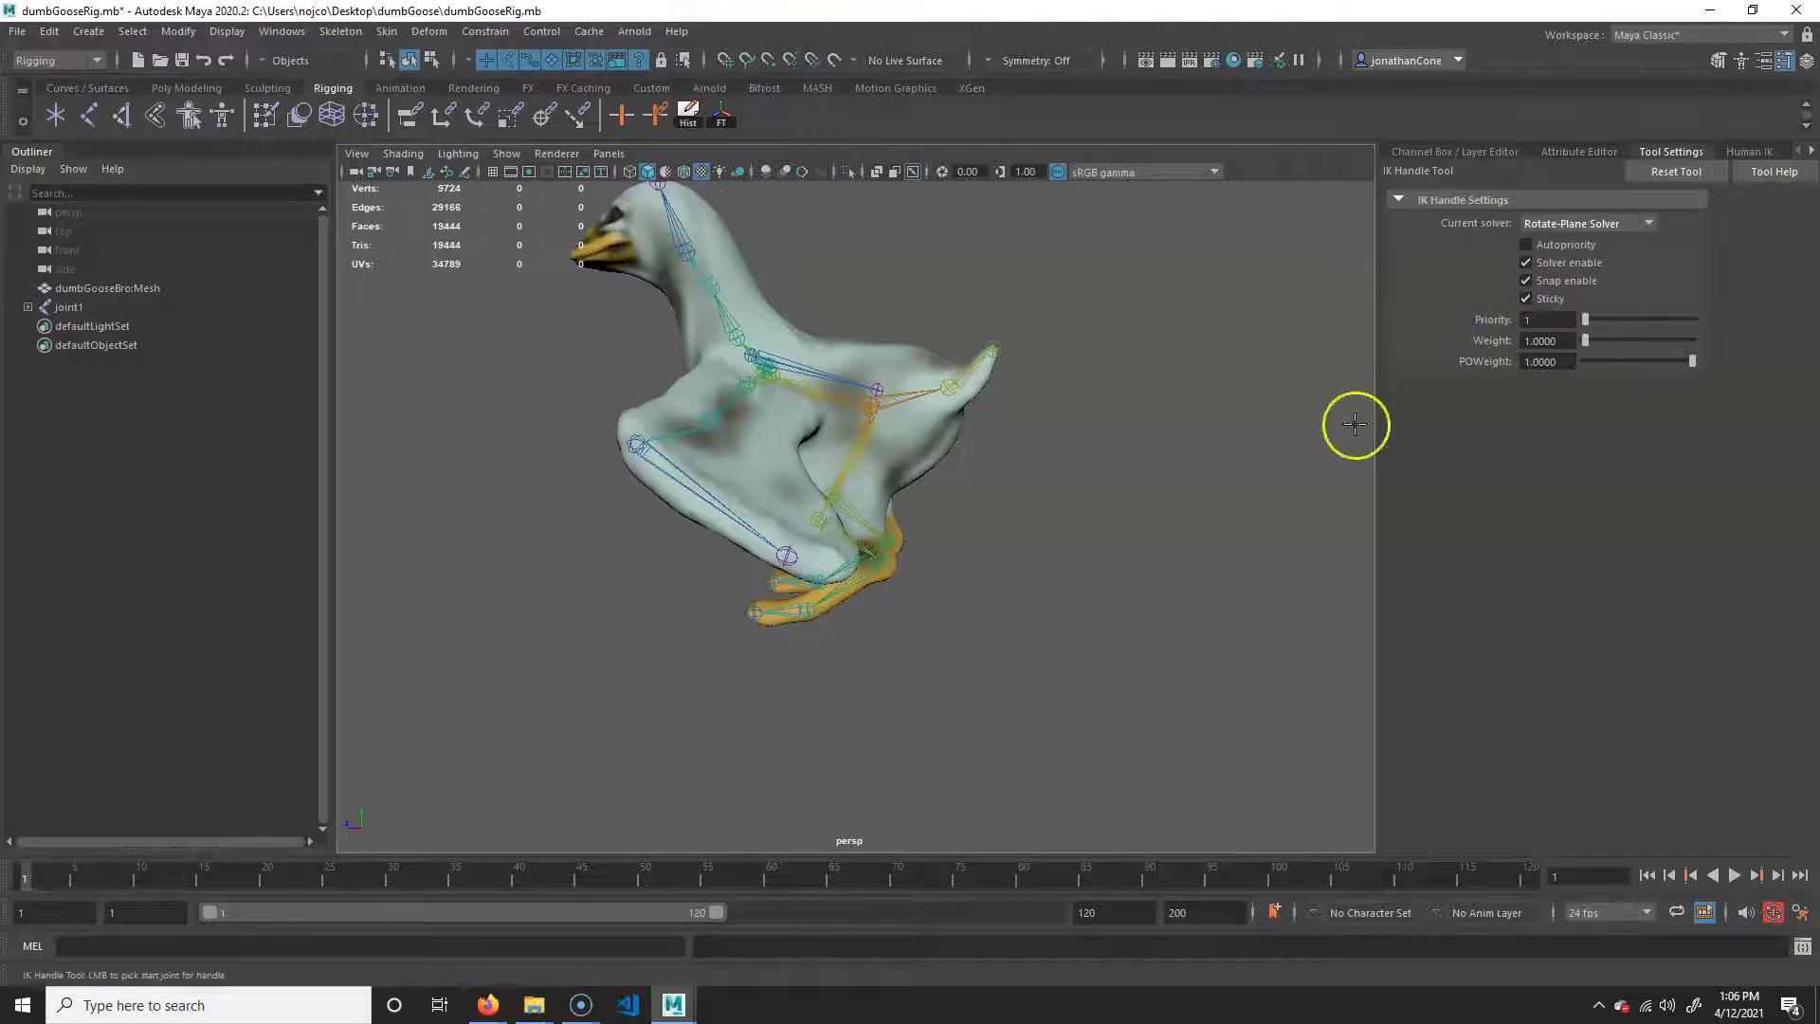
- Create an IK handle on the goose's left leg, from the hip joint to the ball-of-foot joint
alt+drag(976, 508, 1048, 483)
scroll(1050, 490, up, 2)
alt+middle_drag(1053, 495, 1147, 398)
alt+right_drag(967, 424, 1068, 399)
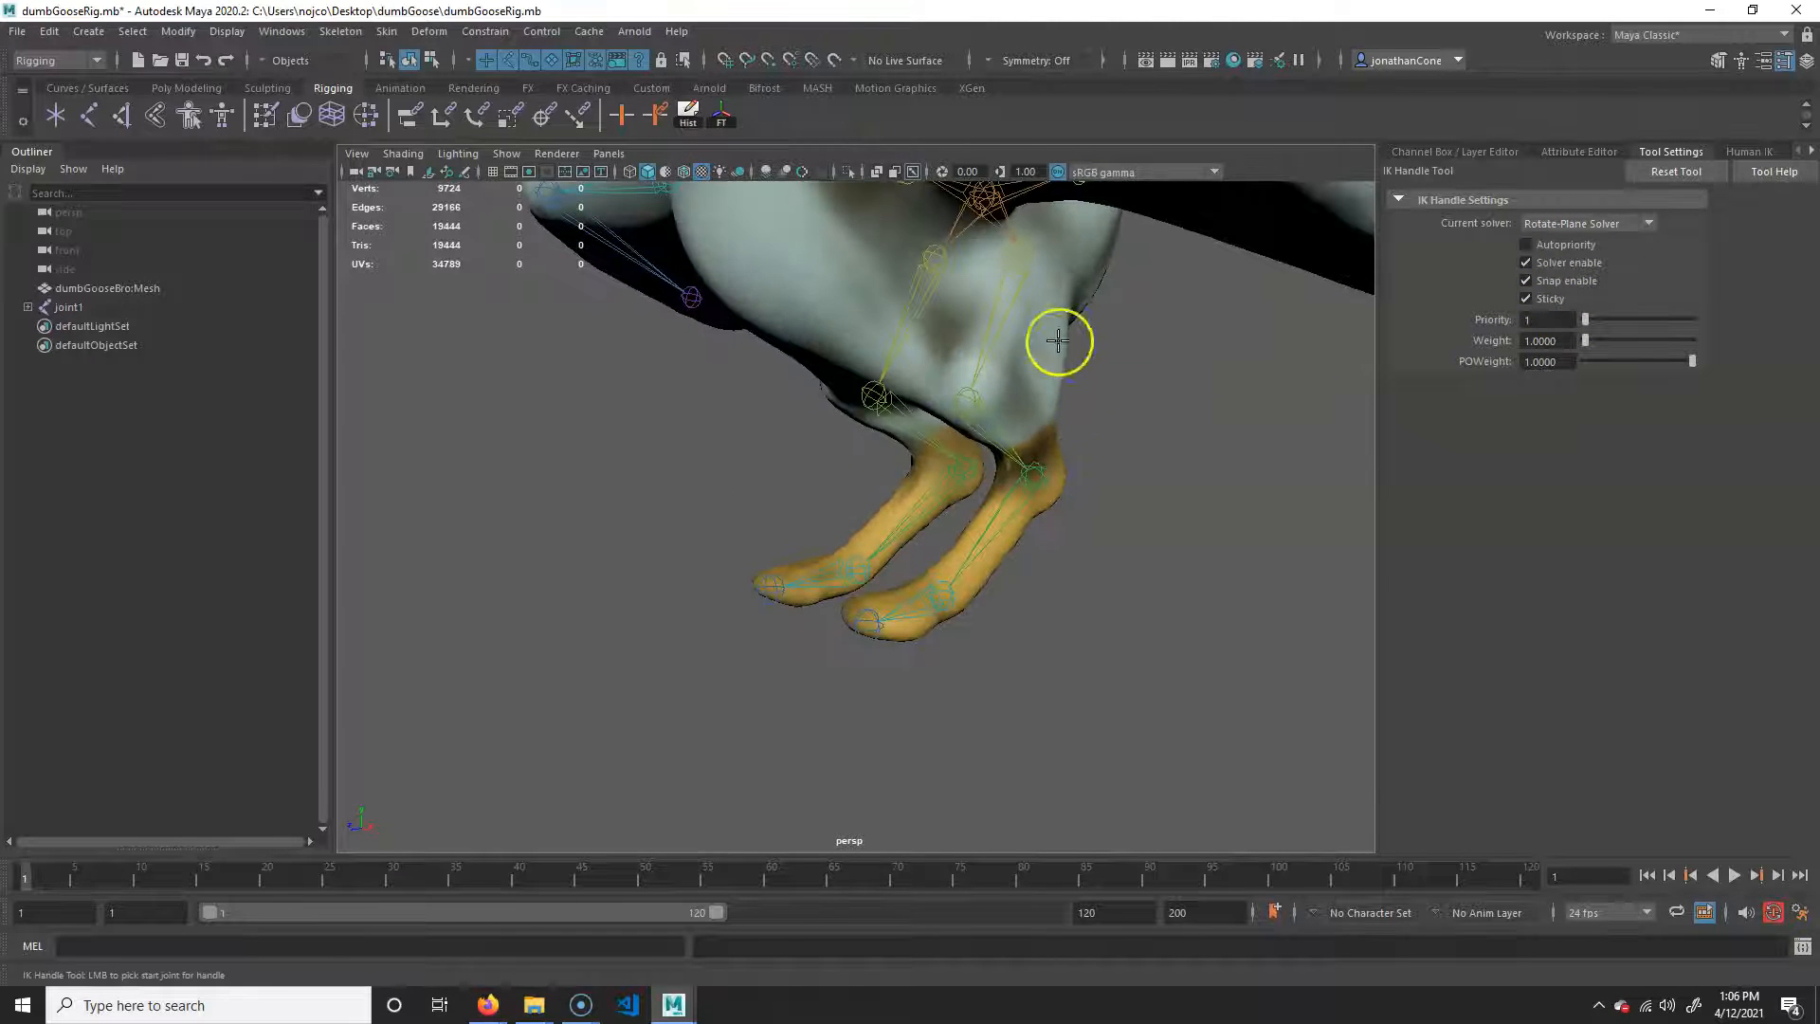
click(1032, 249)
alt+drag(1044, 264, 976, 325)
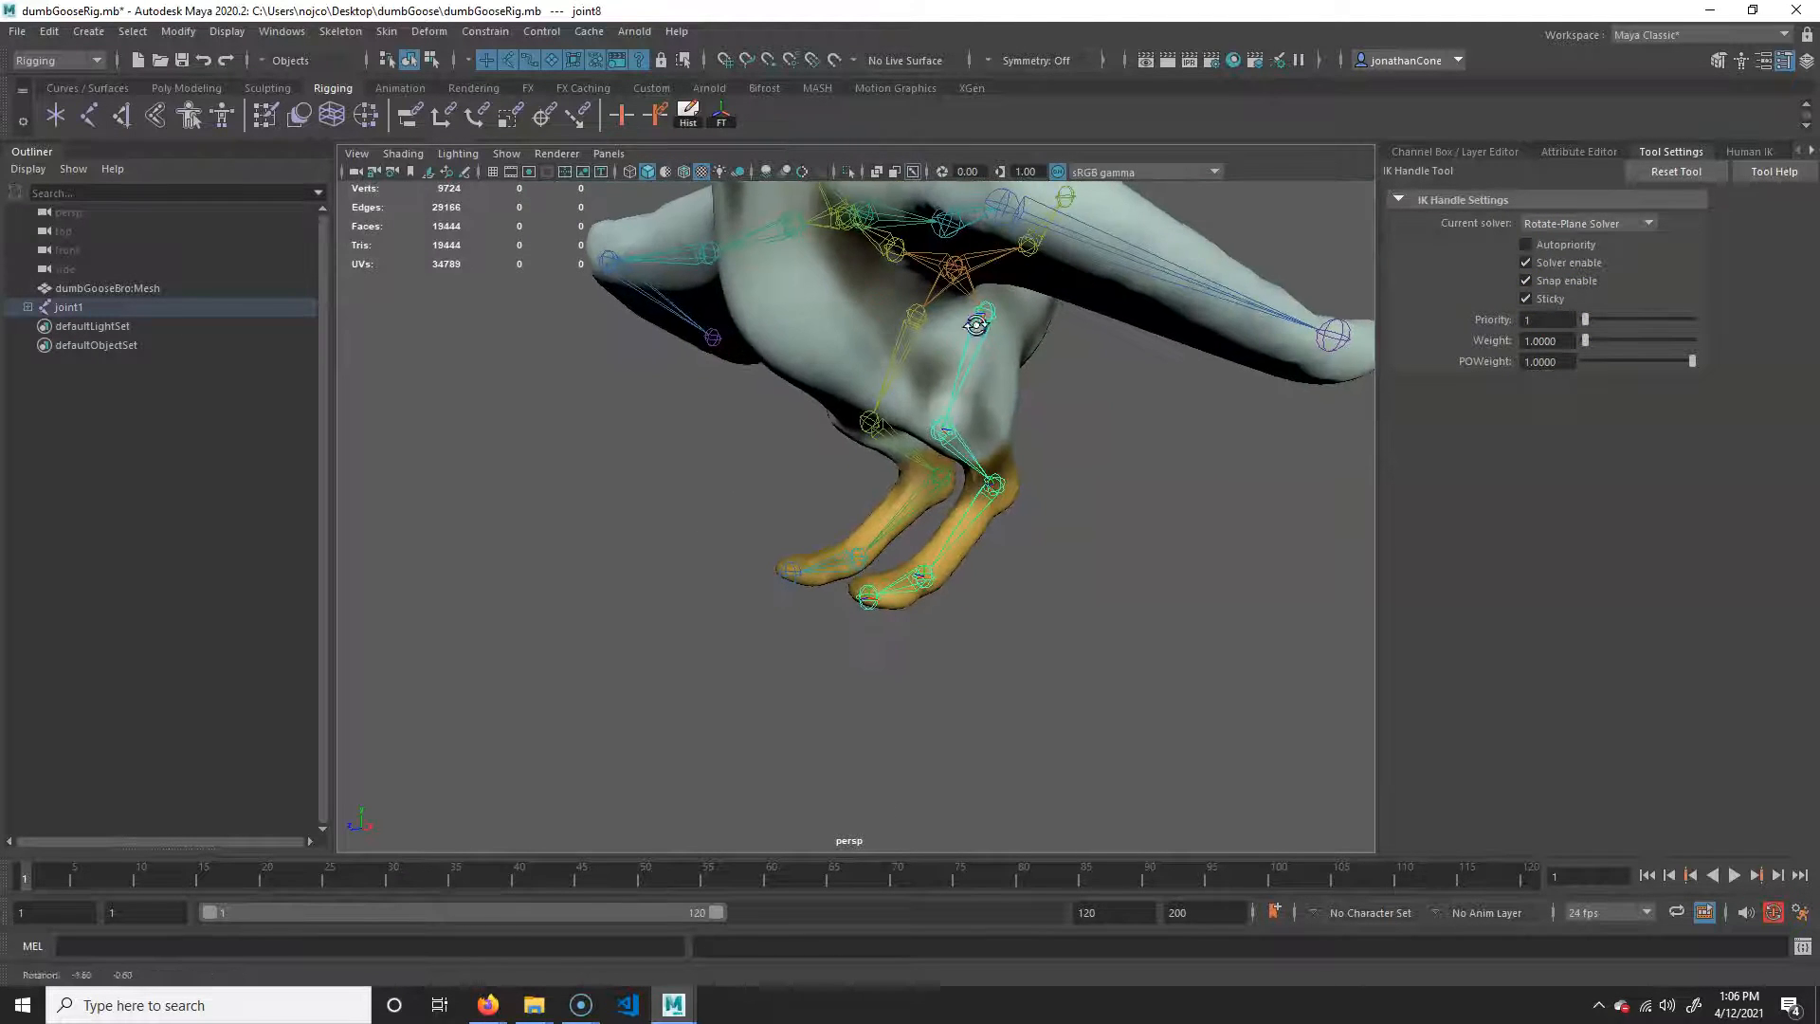
alt+drag(933, 573, 866, 565)
alt+middle_drag(865, 565, 889, 488)
scroll(889, 487, up, 2)
mouse_move(889, 487)
alt+mouse_down()
mouse_move(857, 484)
mouse_move(894, 503)
alt+mouse_up()
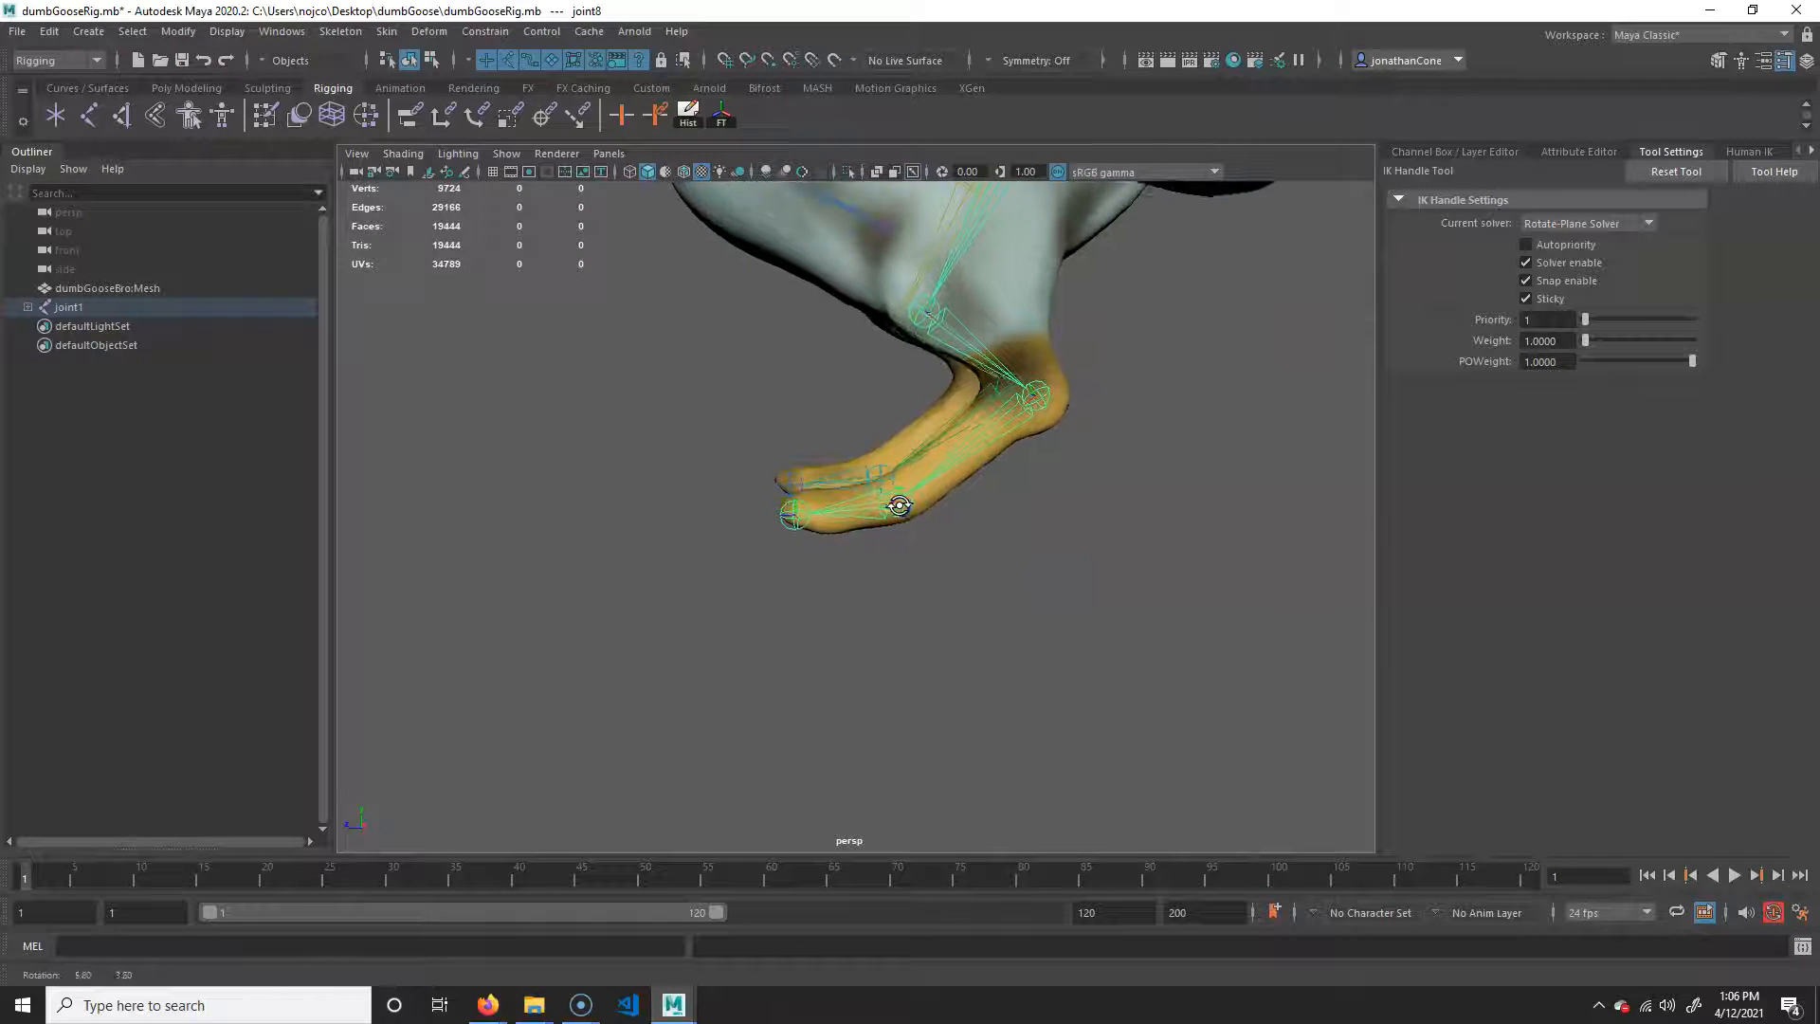
click(903, 509)
key(w)
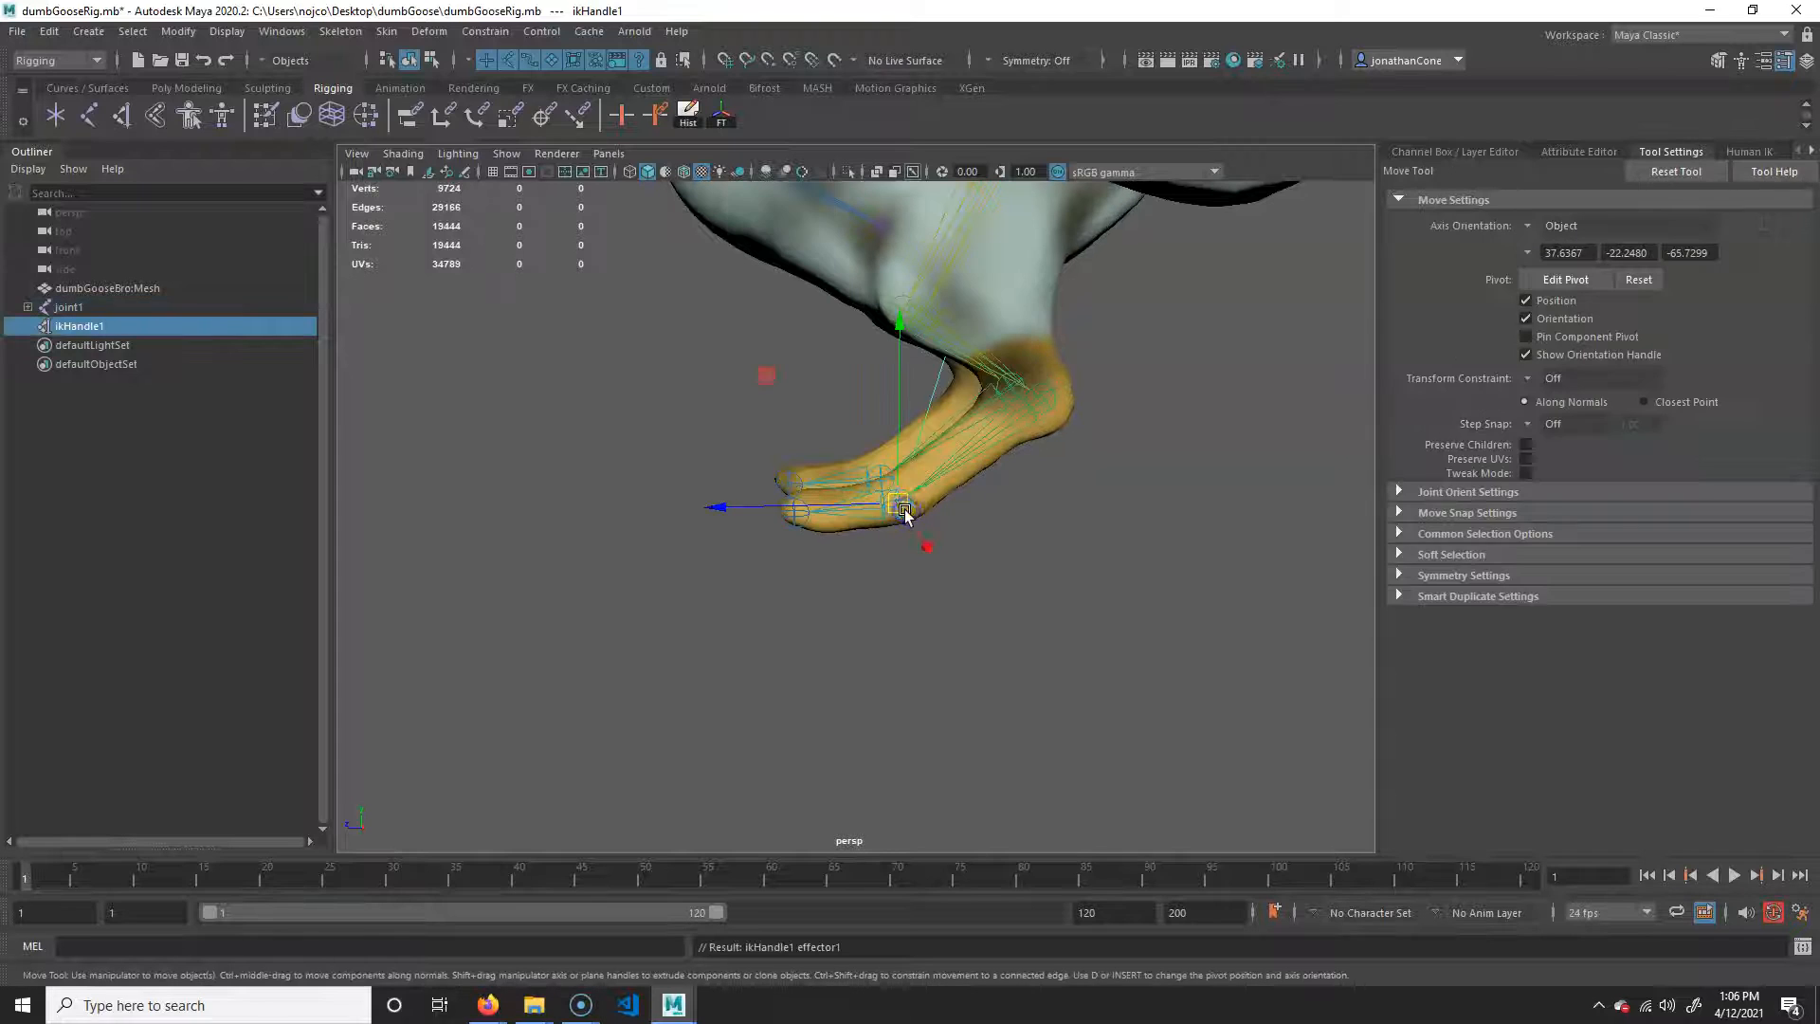
- Create a matching IK handle on the goose's right leg, from the hip joint to the ball-of-foot joint
alt+drag(766, 527, 1128, 389)
key(y)
alt+middle_drag(903, 313, 918, 441)
click(763, 311)
click(849, 619)
key(w)
alt+drag(1043, 664, 901, 518)
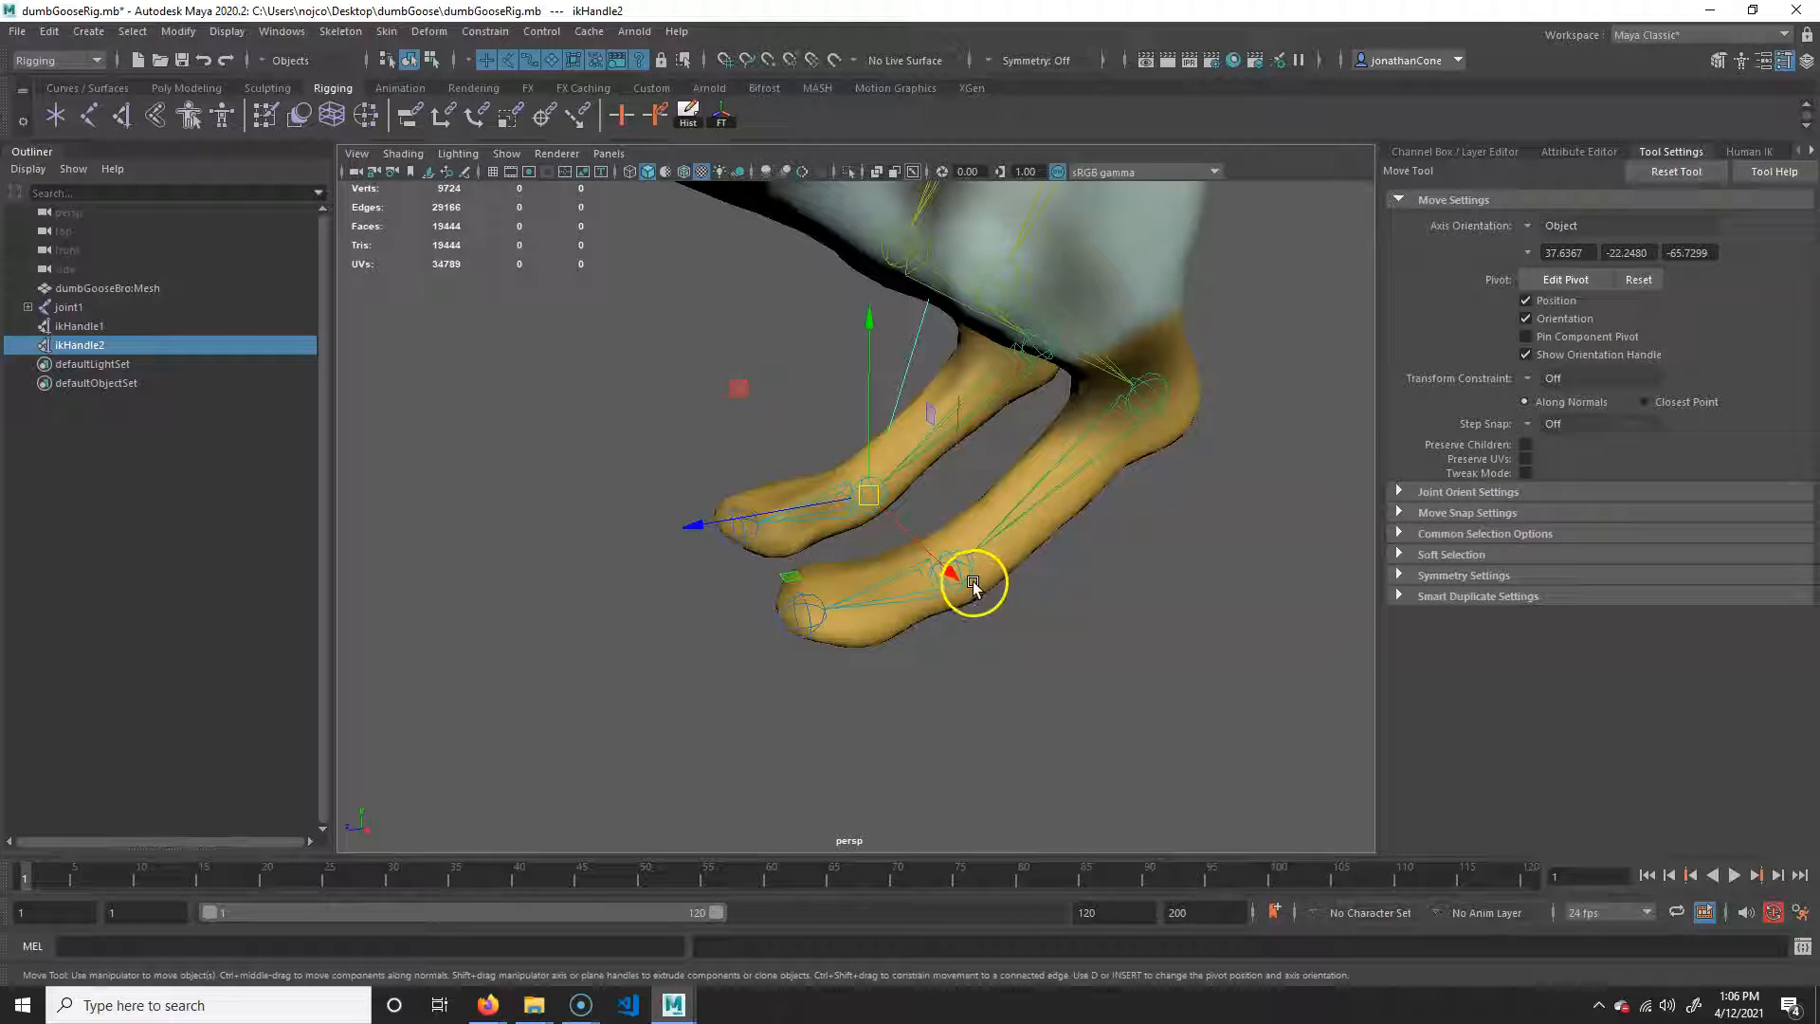
- Create an IK handle from the ball-of-foot joint to the toe tip on each foot, the left one first
key(y)
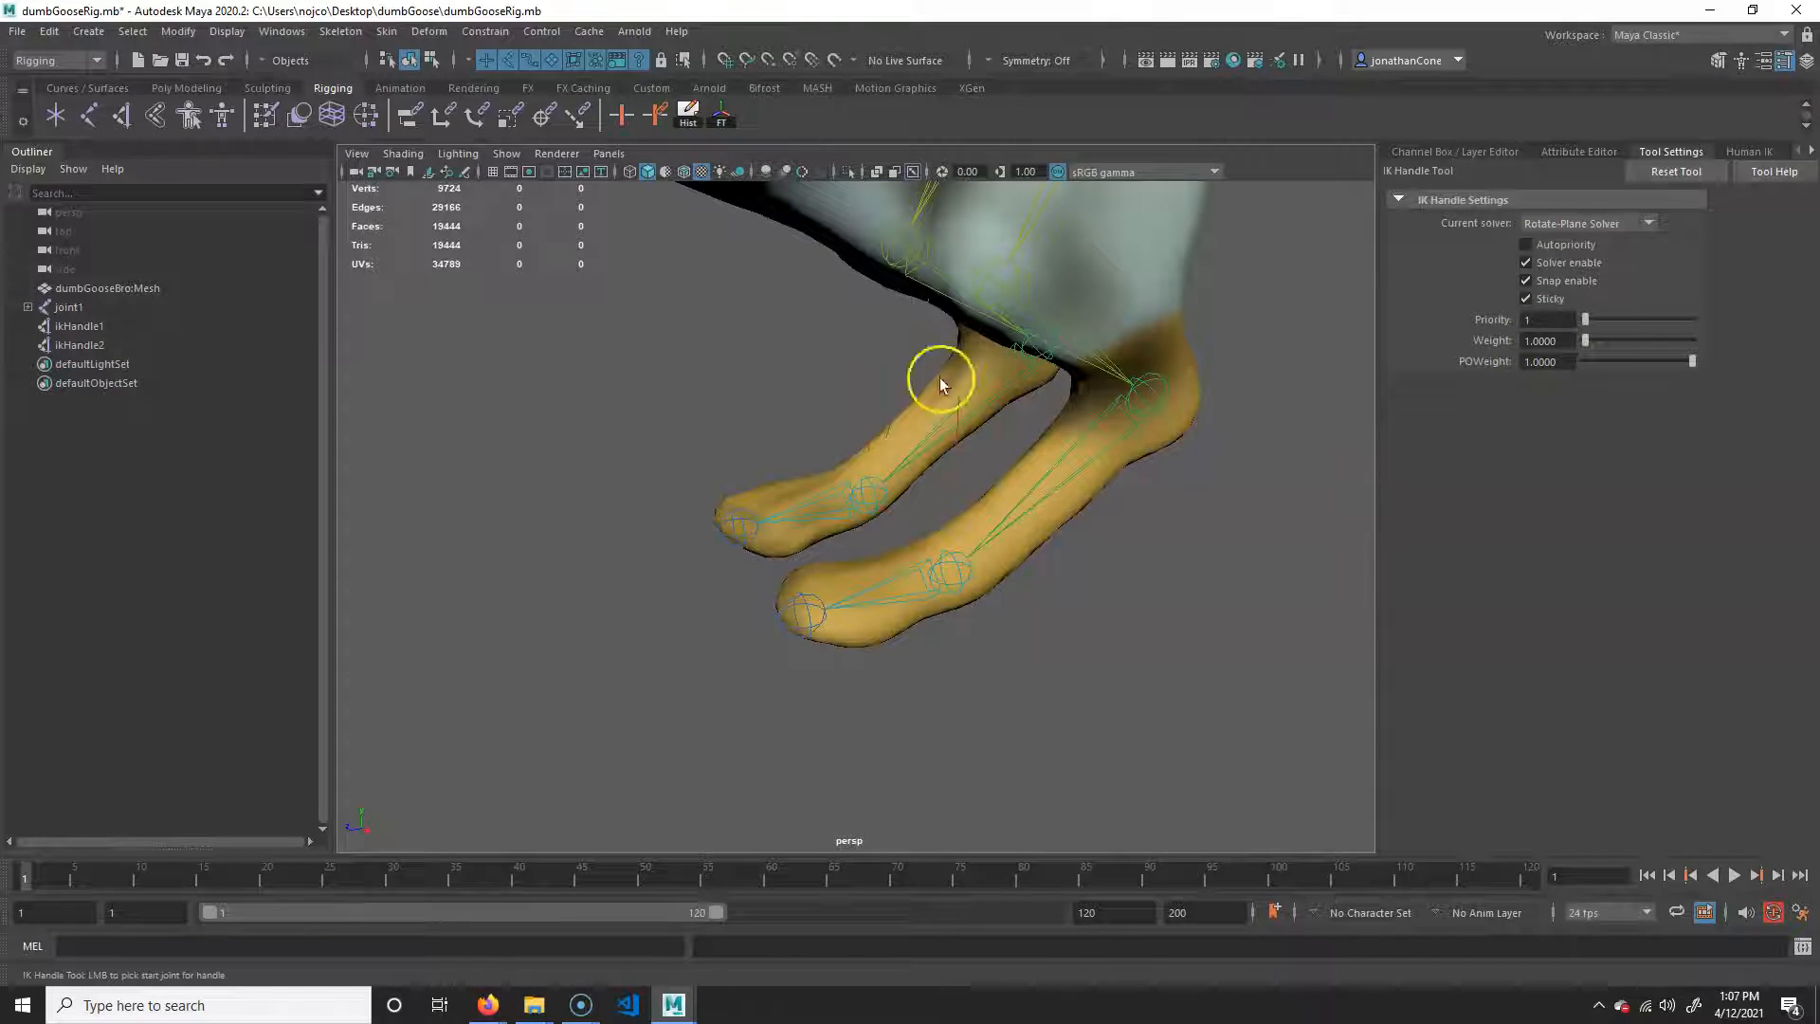
click(952, 584)
click(785, 633)
alt+middle_drag(839, 573, 910, 598)
key(y)
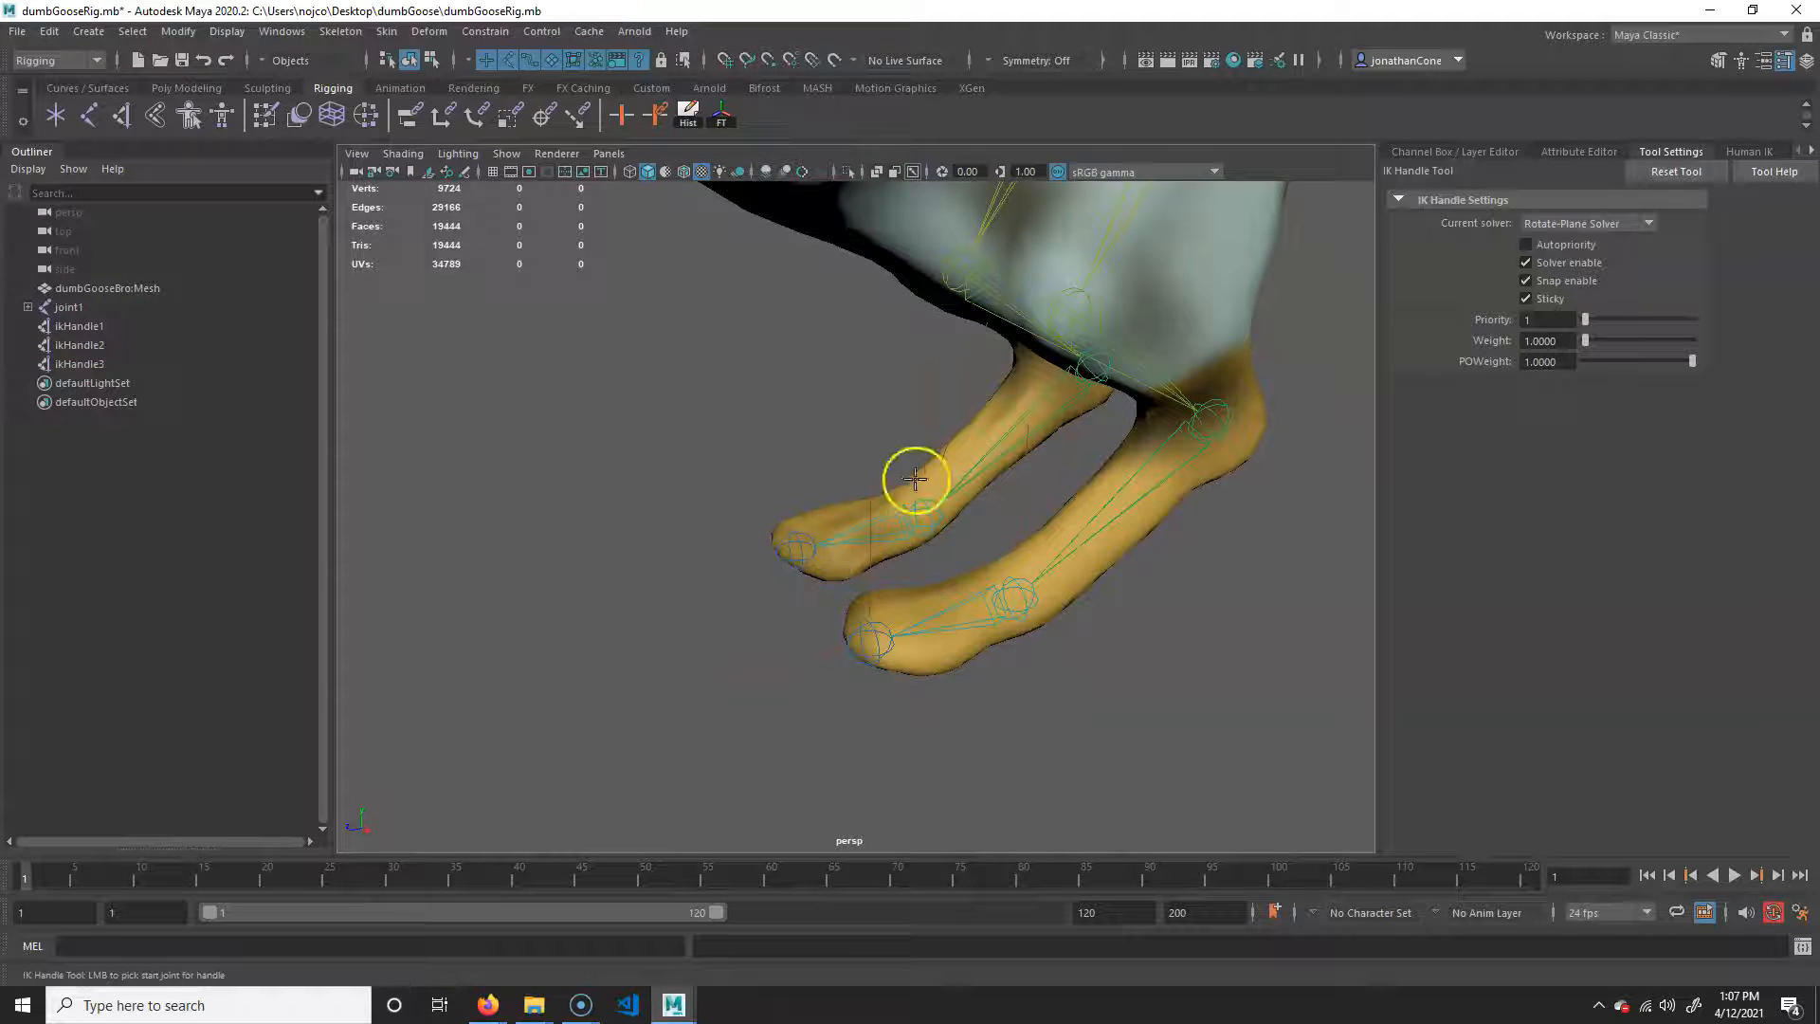
click(931, 529)
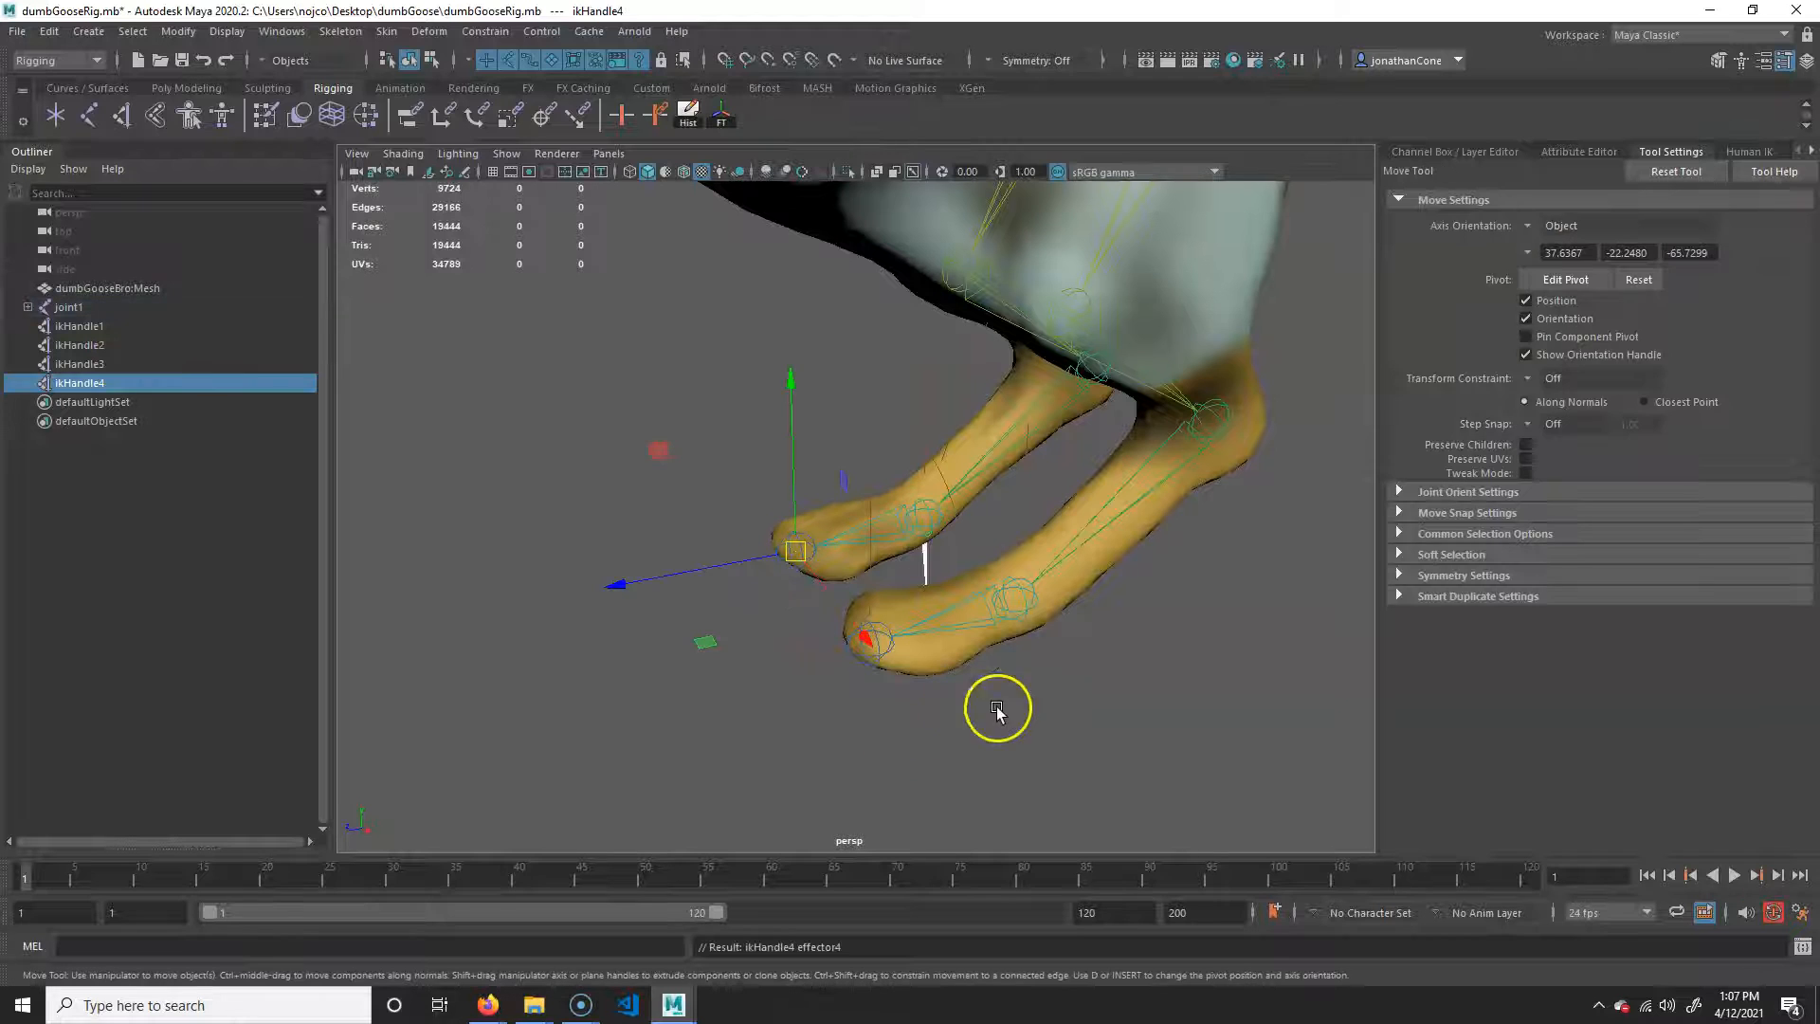
alt+drag(938, 547, 1004, 322)
alt+drag(1071, 451, 987, 390)
click(995, 304)
alt+drag(995, 305, 937, 394)
key(ctrl+z)
key(ctrl+z)
- Try moving the left foot's two IK handles together, and undo the move
alt+drag(1151, 548, 1061, 556)
alt+right_drag(1061, 557, 1028, 620)
alt+middle_drag(1029, 621, 1059, 488)
alt+drag(1059, 489, 965, 633)
click(952, 597)
shift+click(956, 615)
mouse_move(827, 567)
mouse_down()
mouse_move(842, 552)
mouse_move(793, 536)
mouse_move(881, 435)
mouse_move(768, 585)
mouse_move(752, 447)
mouse_move(926, 472)
mouse_move(751, 537)
mouse_move(767, 427)
mouse_move(983, 492)
mouse_move(760, 532)
mouse_move(845, 395)
mouse_move(995, 555)
mouse_move(849, 589)
mouse_move(771, 516)
mouse_move(832, 542)
mouse_up()
key(ctrl+z)
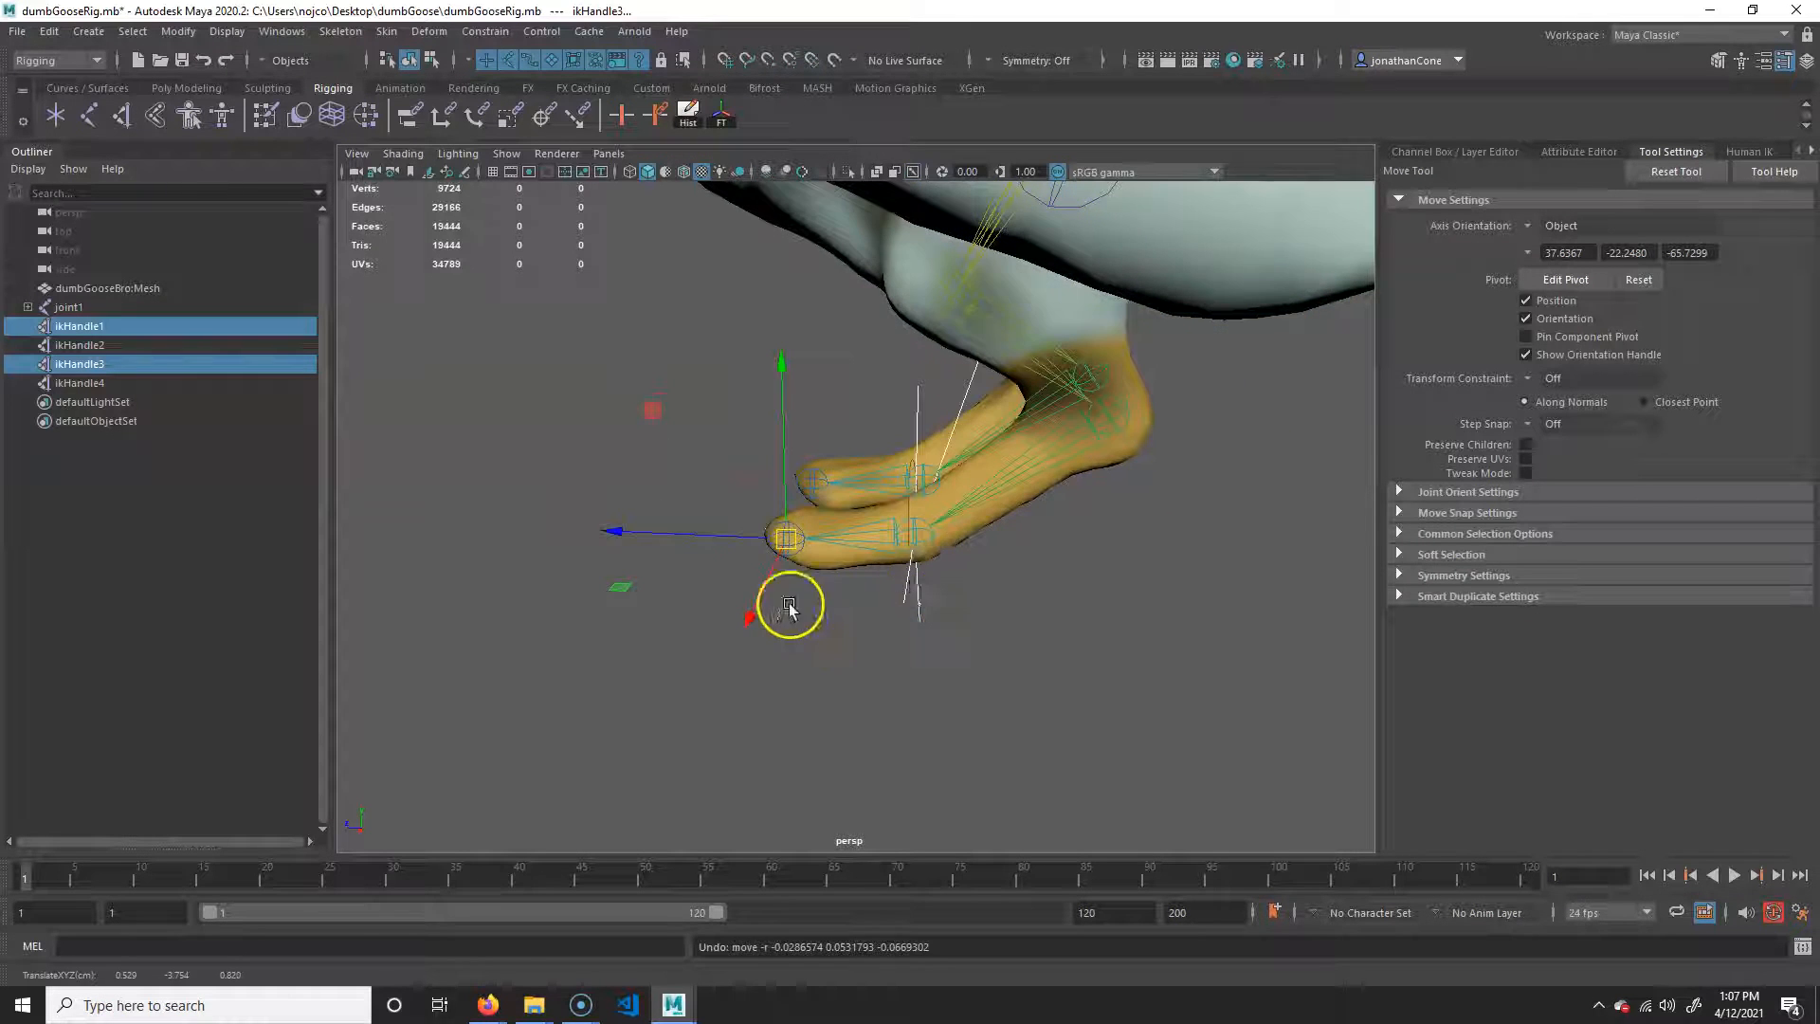
- Clear the selection and examine the legs and their IK setup from several angles
alt+drag(789, 604, 1022, 599)
alt+right_drag(1022, 599, 972, 620)
alt+drag(973, 620, 975, 614)
click(1167, 519)
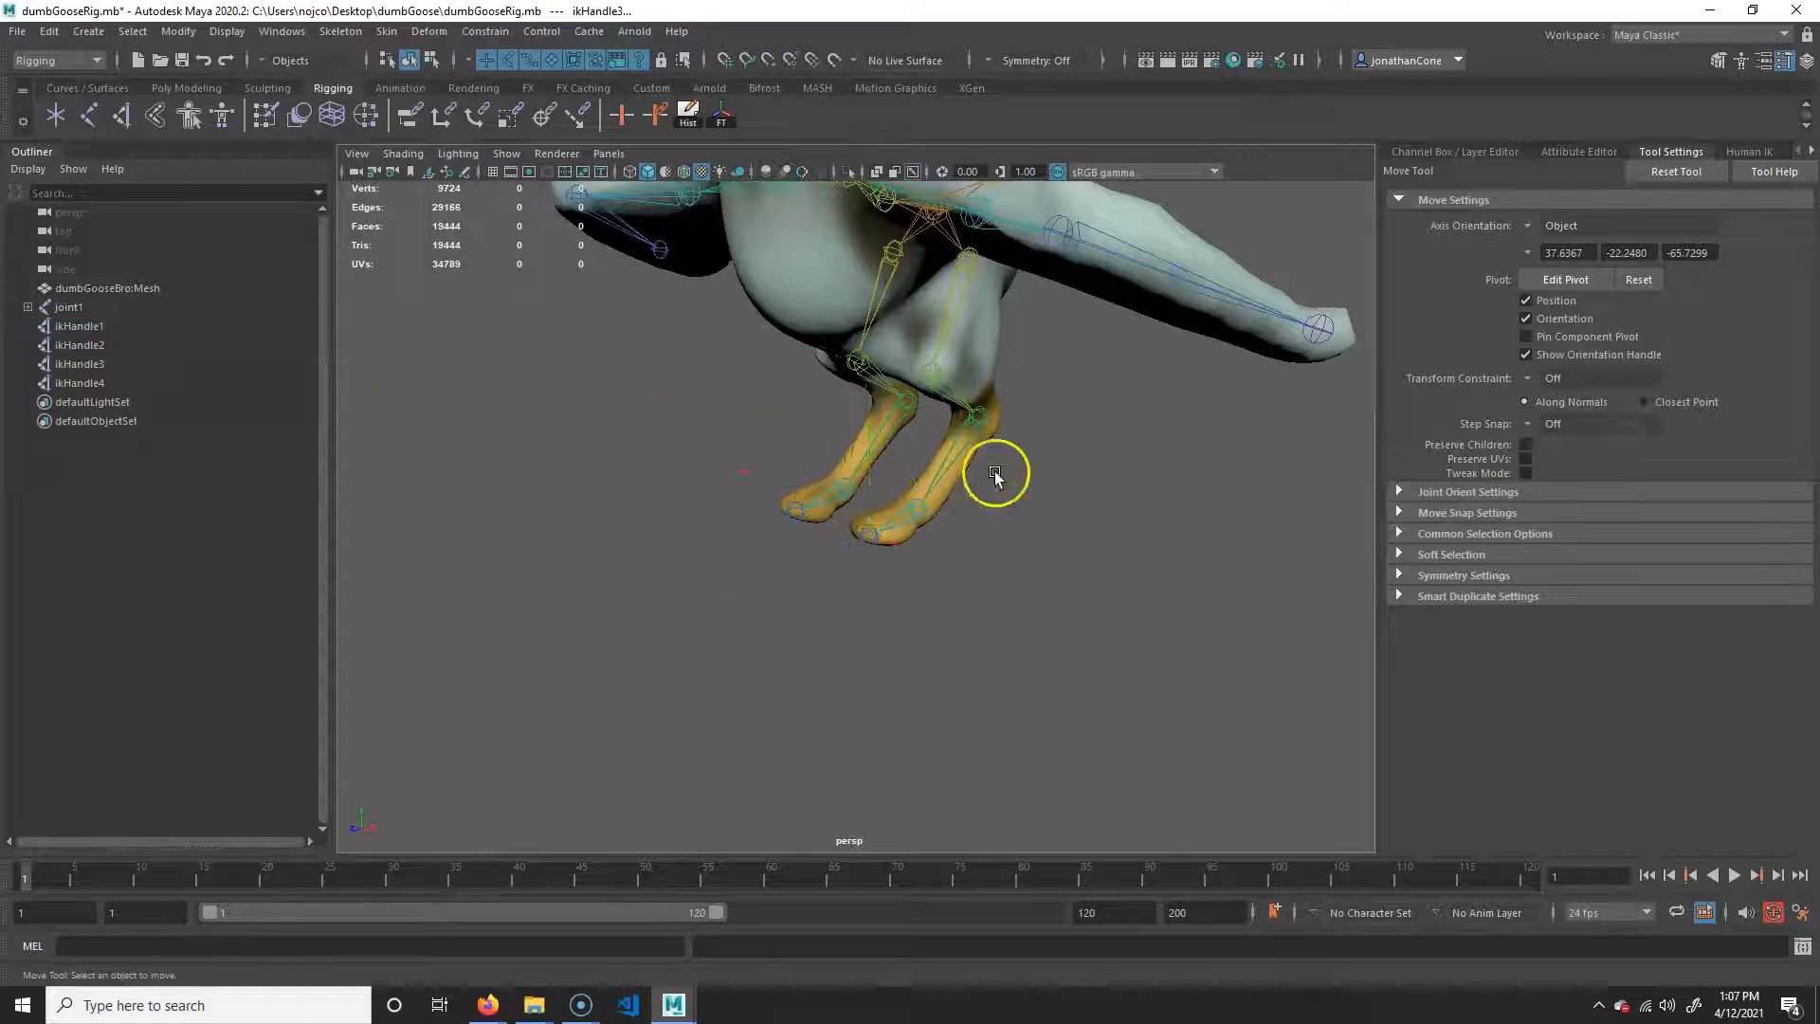
alt+drag(979, 549, 959, 452)
alt+drag(900, 600, 907, 464)
click(912, 559)
alt+drag(939, 591, 1077, 516)
click(1077, 516)
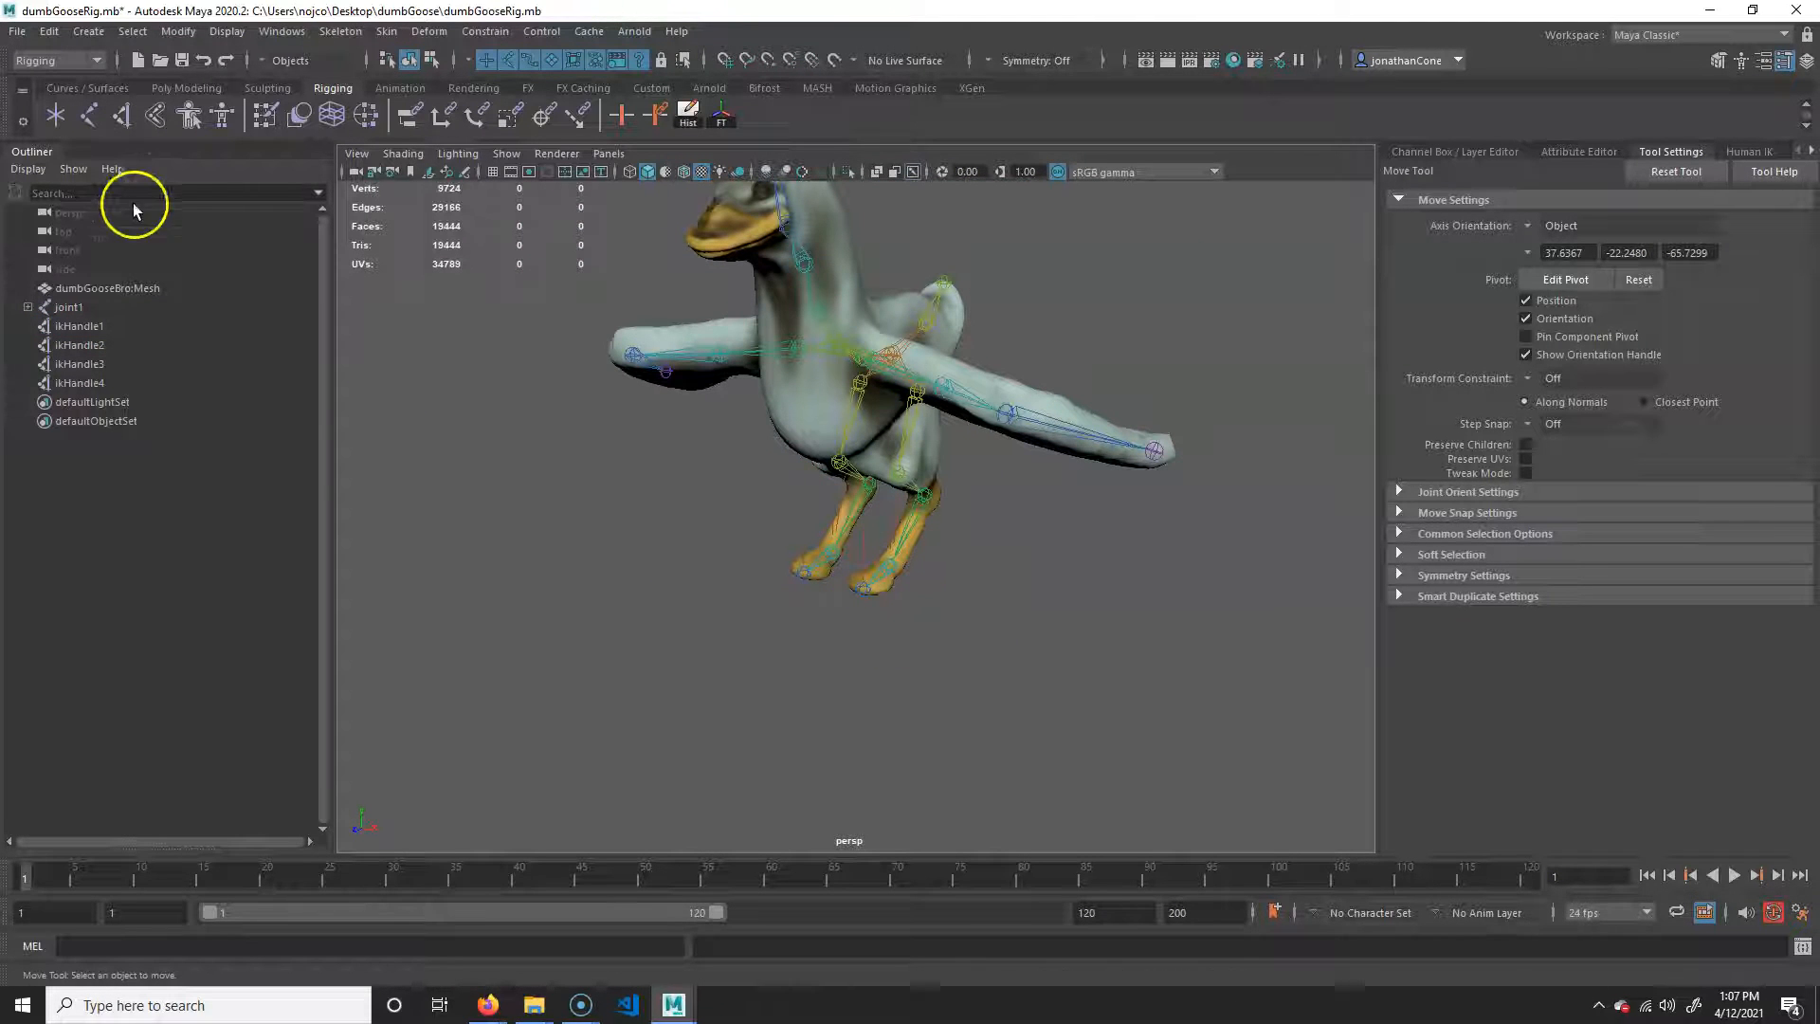
- Create a NURBS circle and move it down and sideways to the goose's left foot, about X 0.61, Y -4.11
click(88, 31)
mouse_move(141, 83)
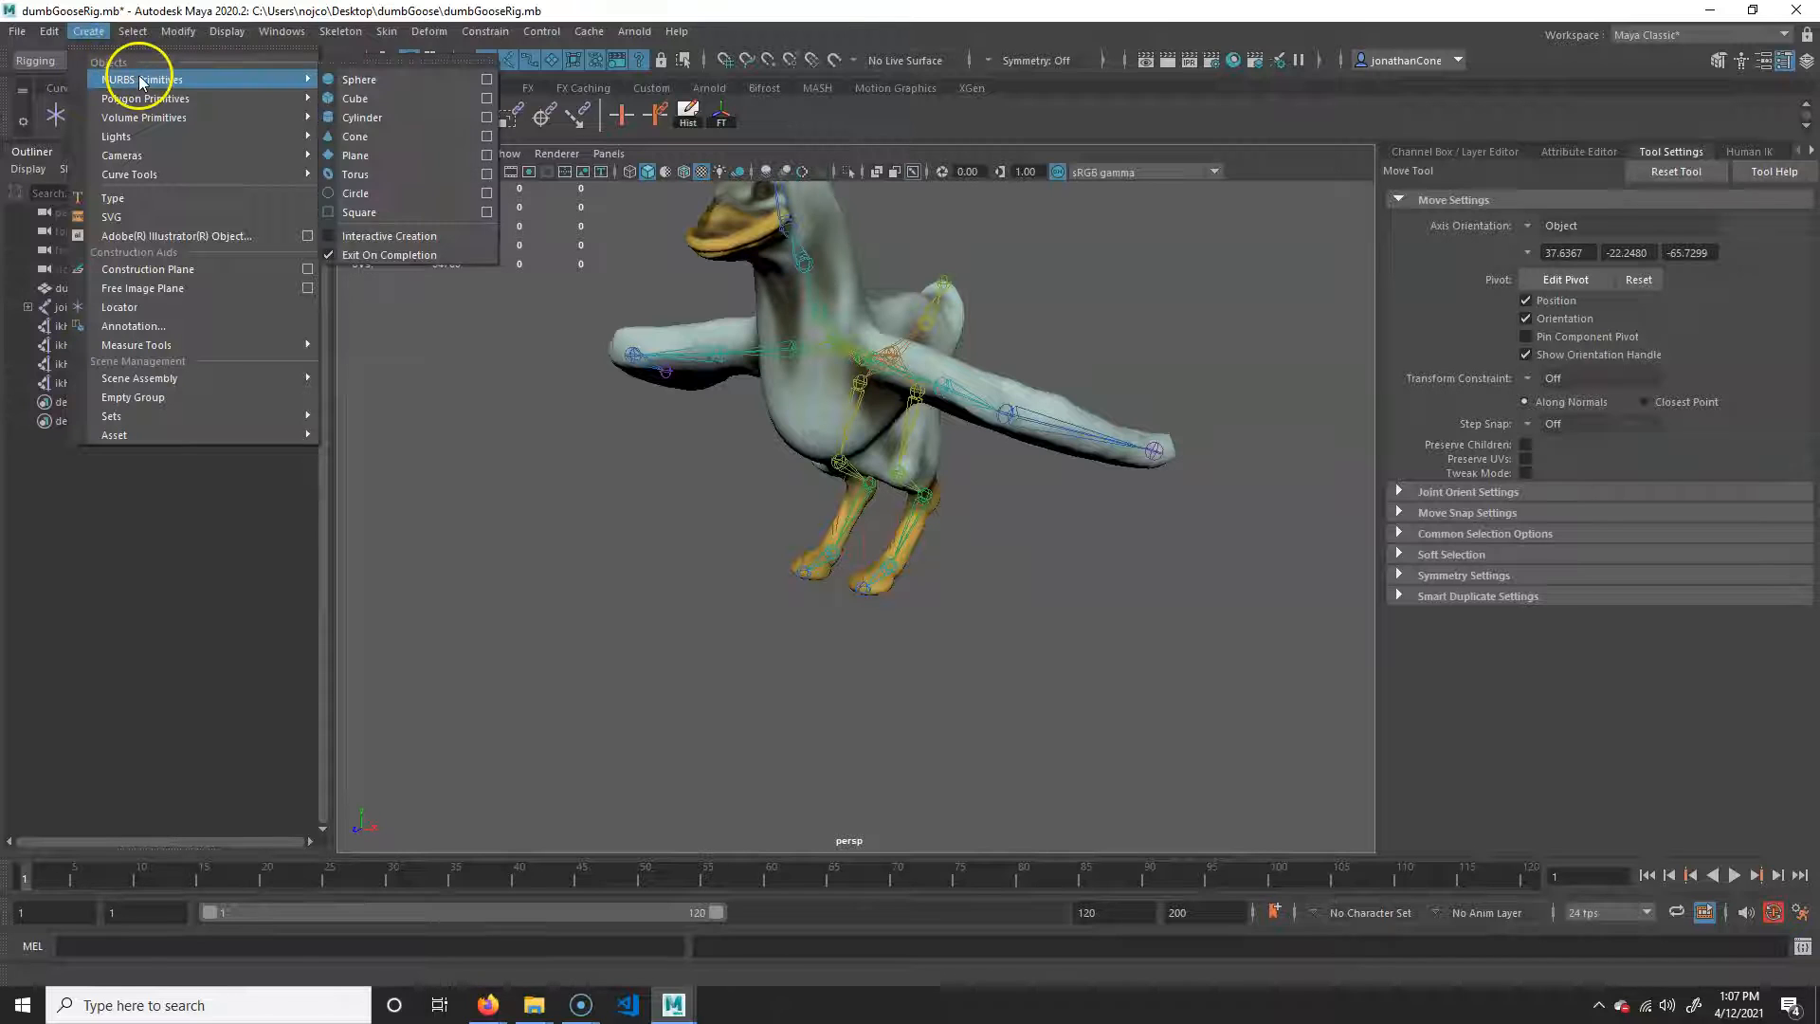
click(355, 194)
alt+drag(869, 620, 927, 463)
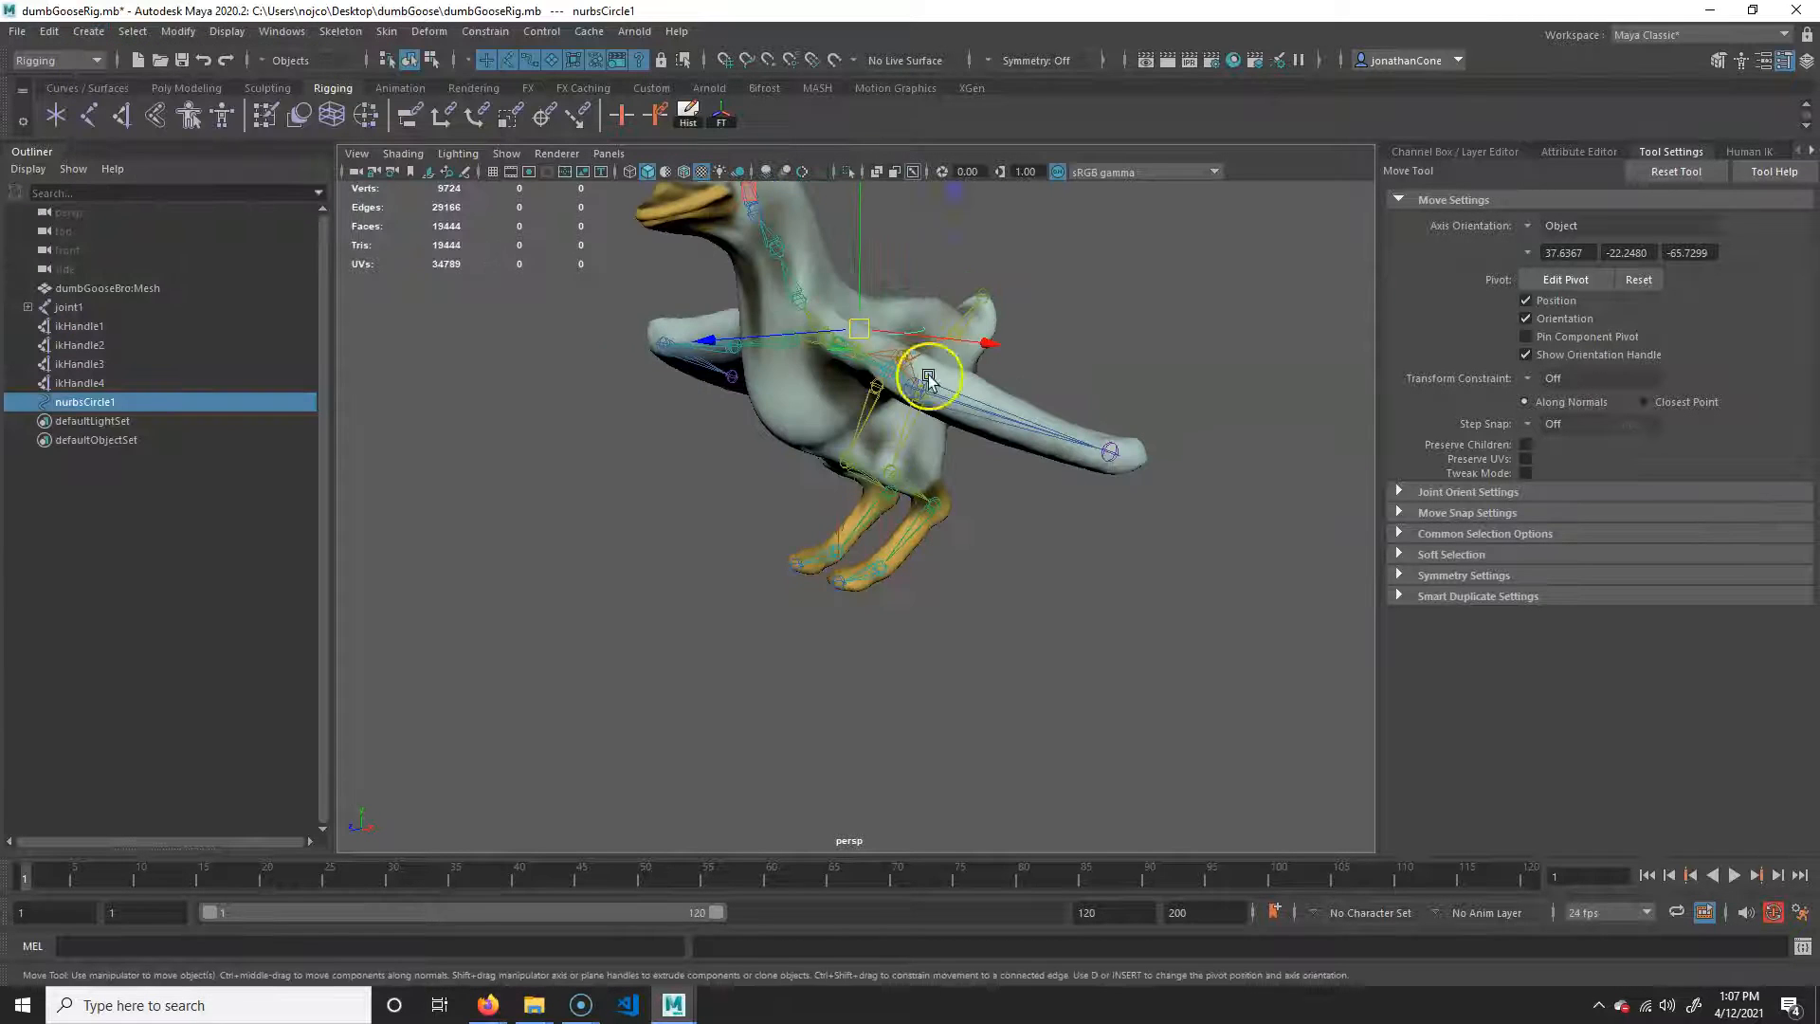
drag(863, 218, 934, 678)
alt+right_drag(711, 658, 1037, 552)
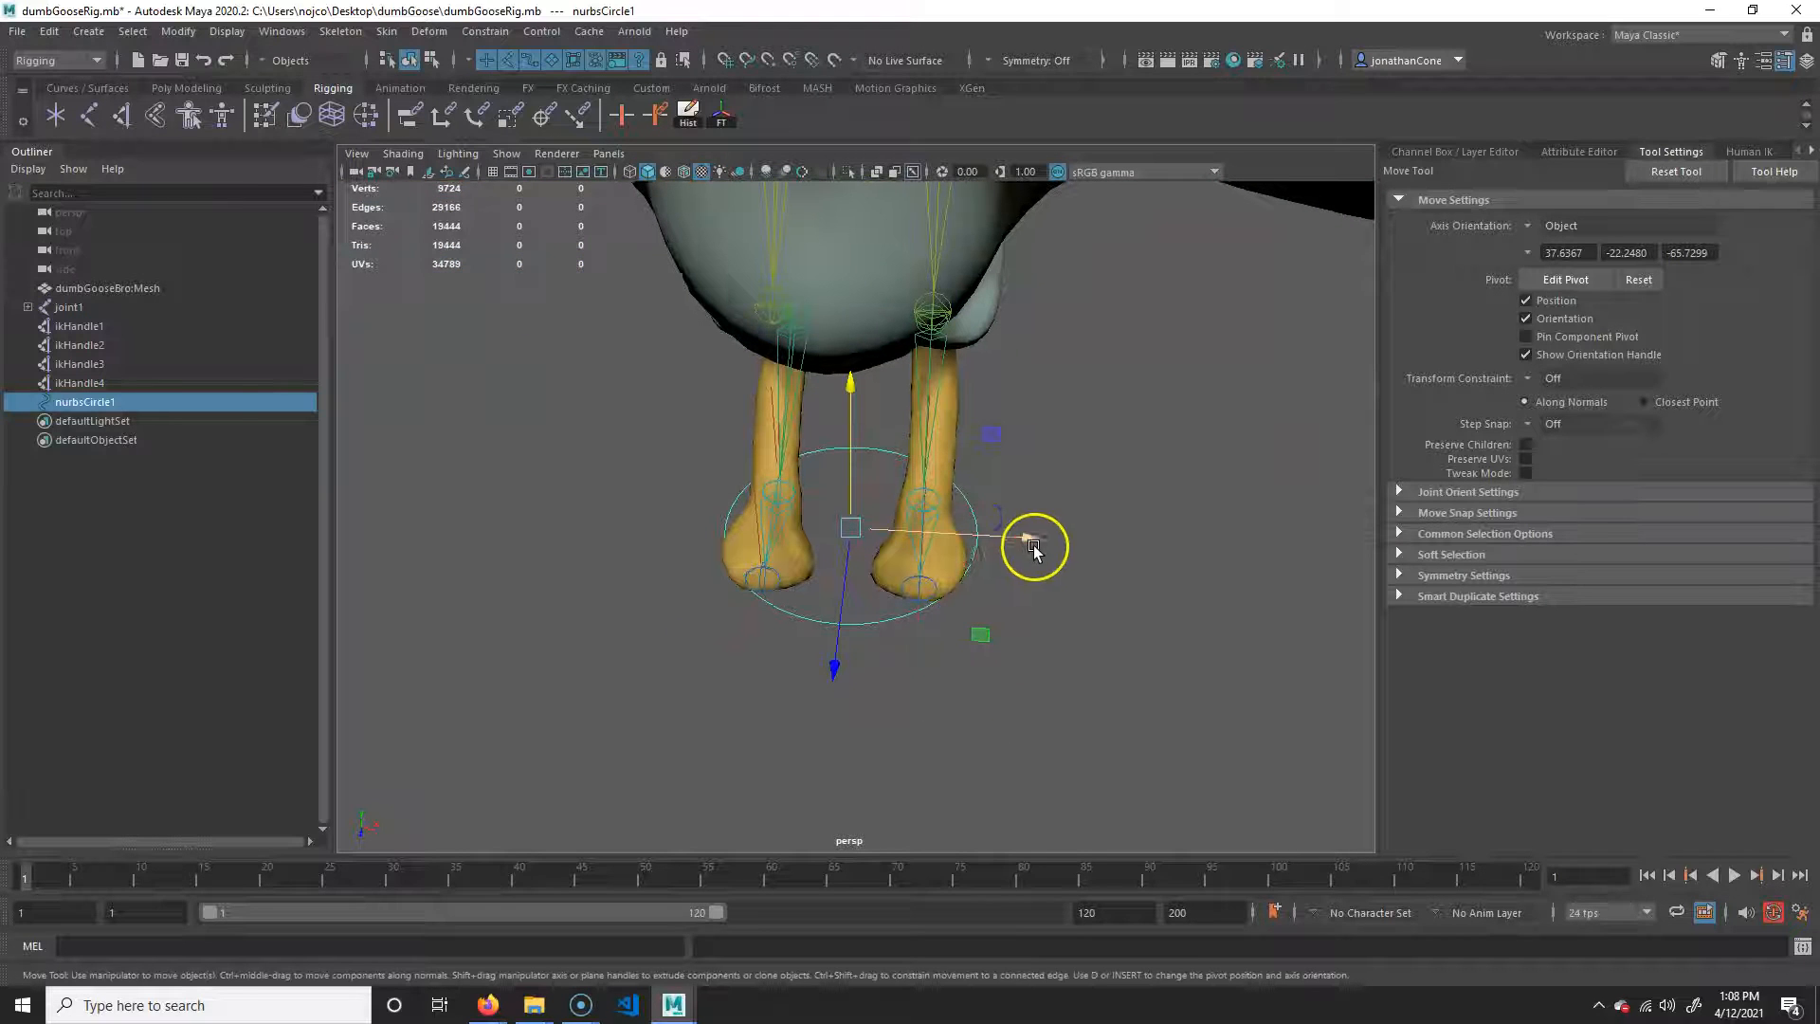
drag(1033, 537, 1105, 537)
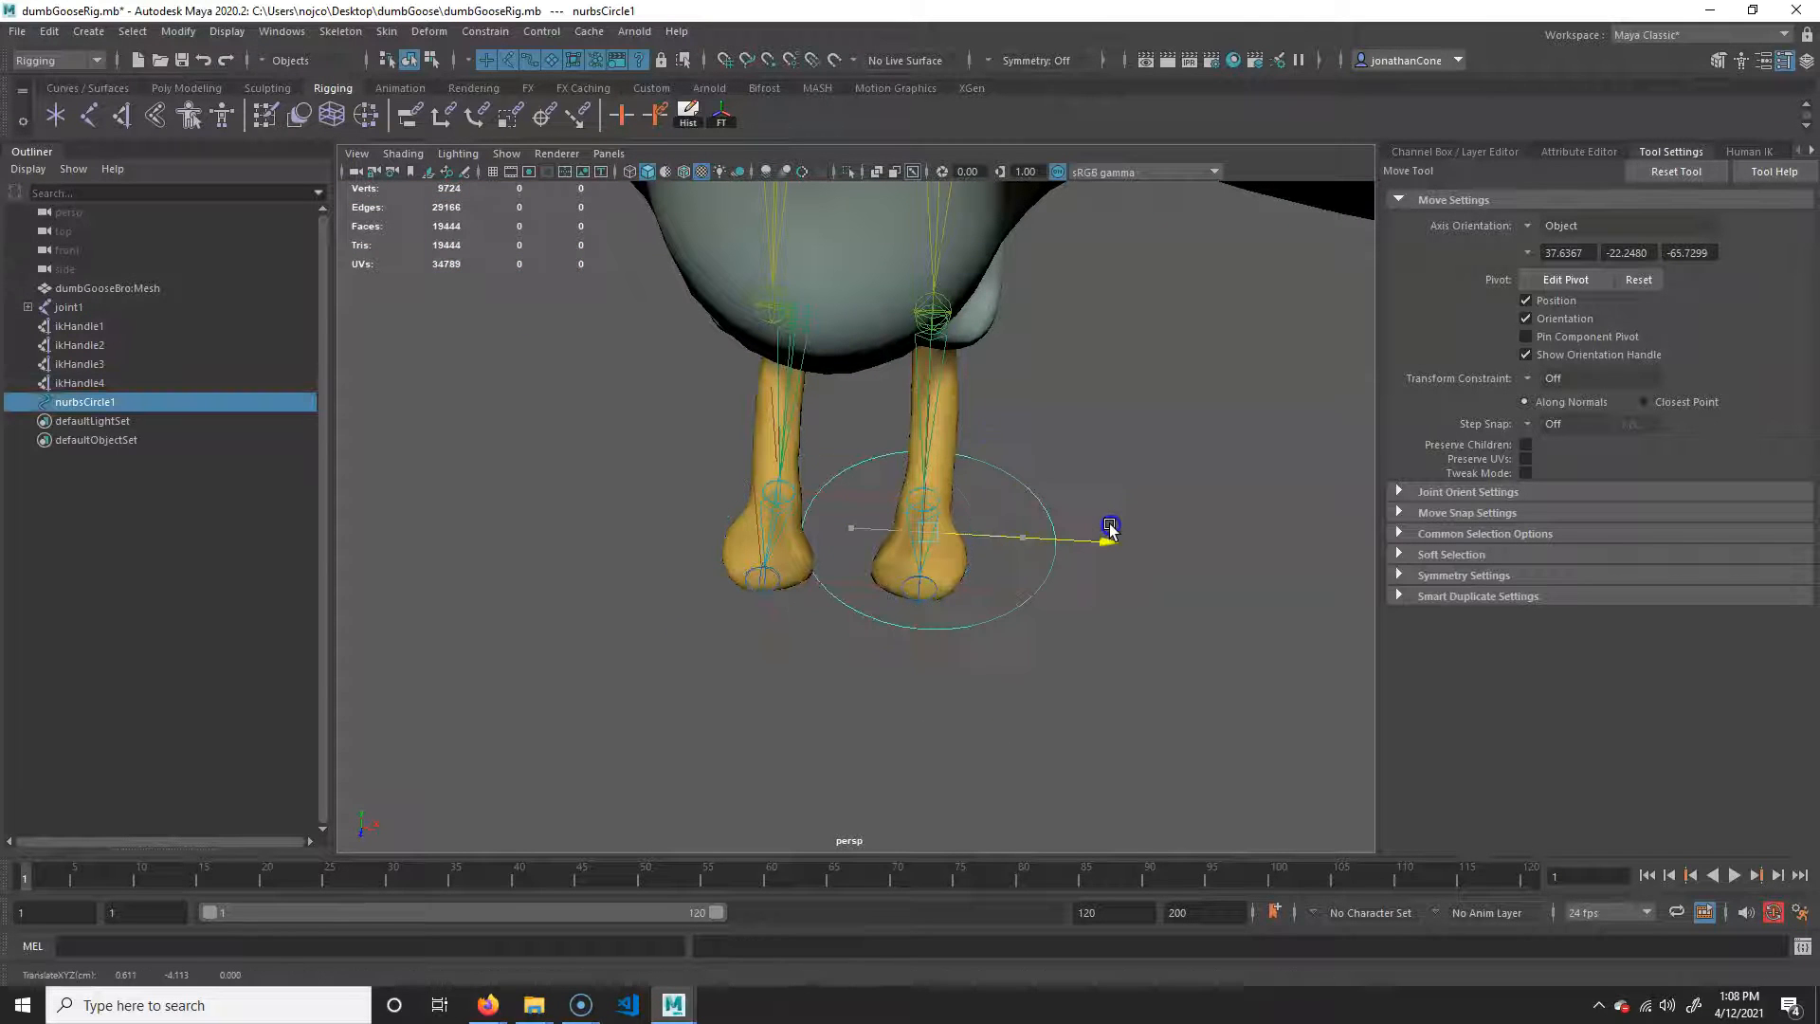
- Scale the circle to about 0.77, narrowed to about 0.42 in X, and fit it around the left foot near Y -3.76, Z 0.50
key(r)
drag(931, 532, 890, 532)
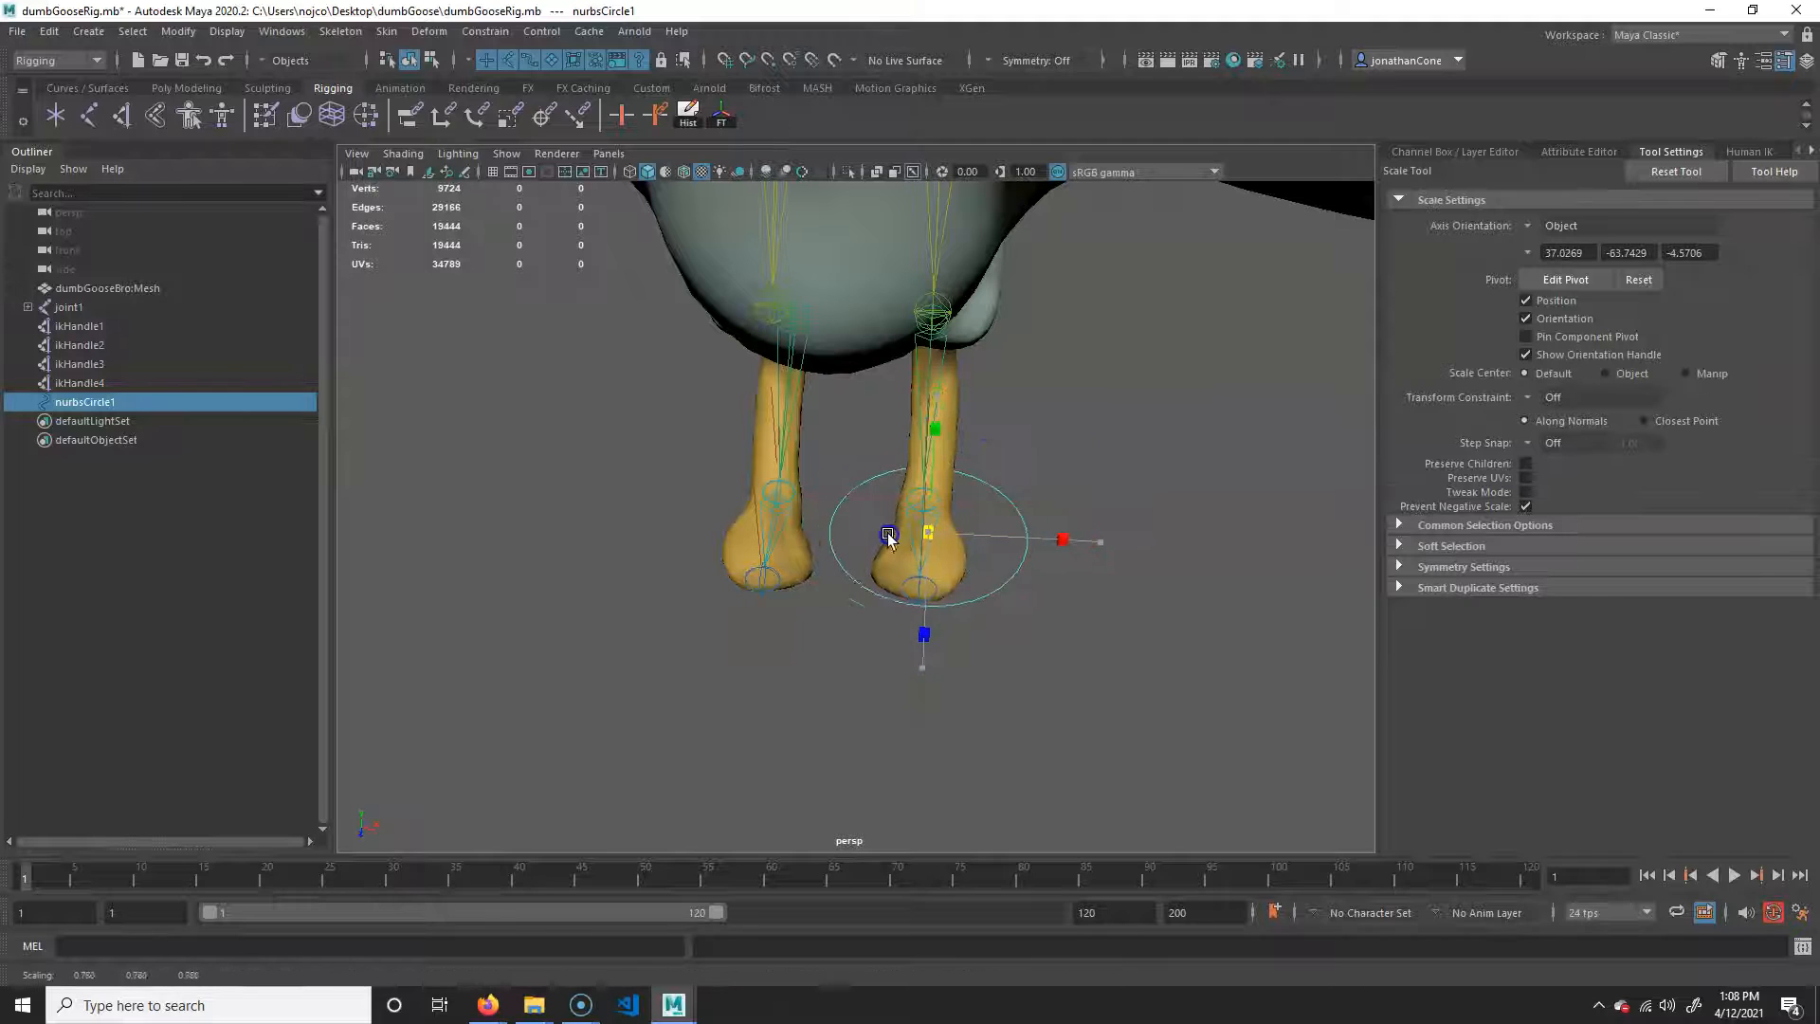
drag(1105, 539, 861, 526)
key(w)
alt+drag(894, 638, 845, 561)
middle_drag(801, 474, 753, 438)
alt+drag(744, 422, 975, 558)
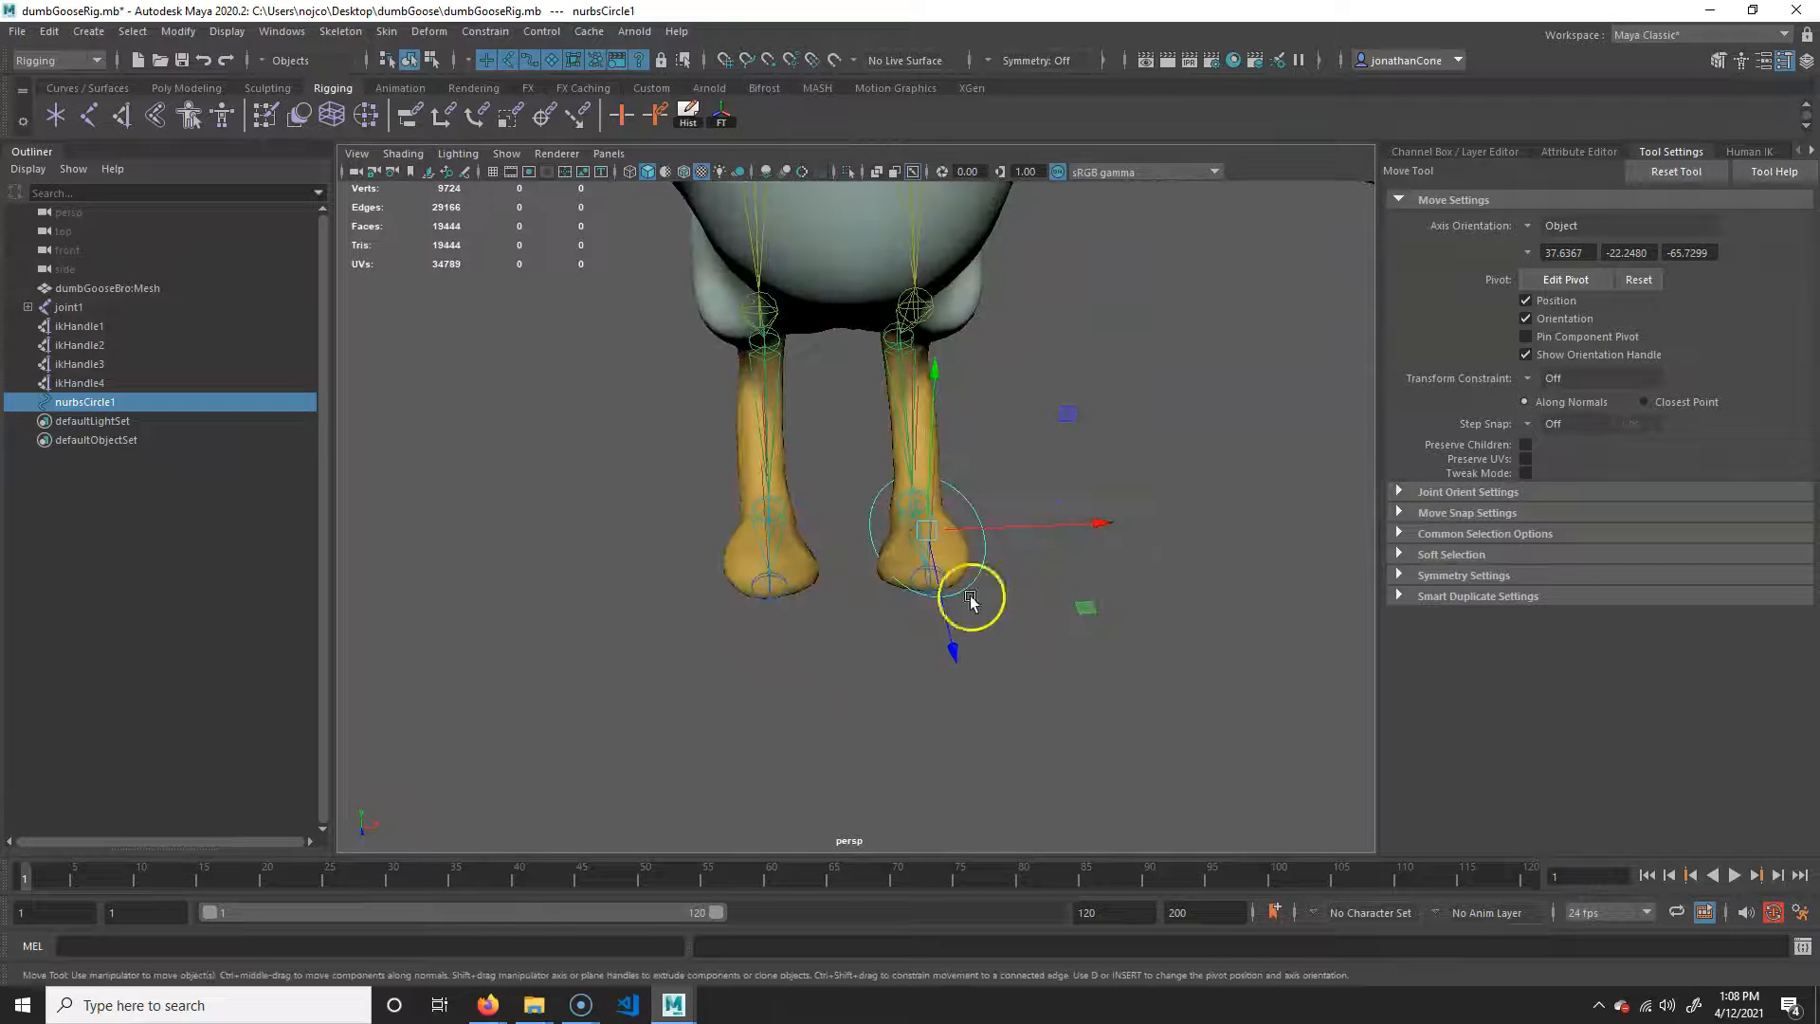
drag(951, 651, 955, 669)
alt+drag(1119, 550, 1042, 542)
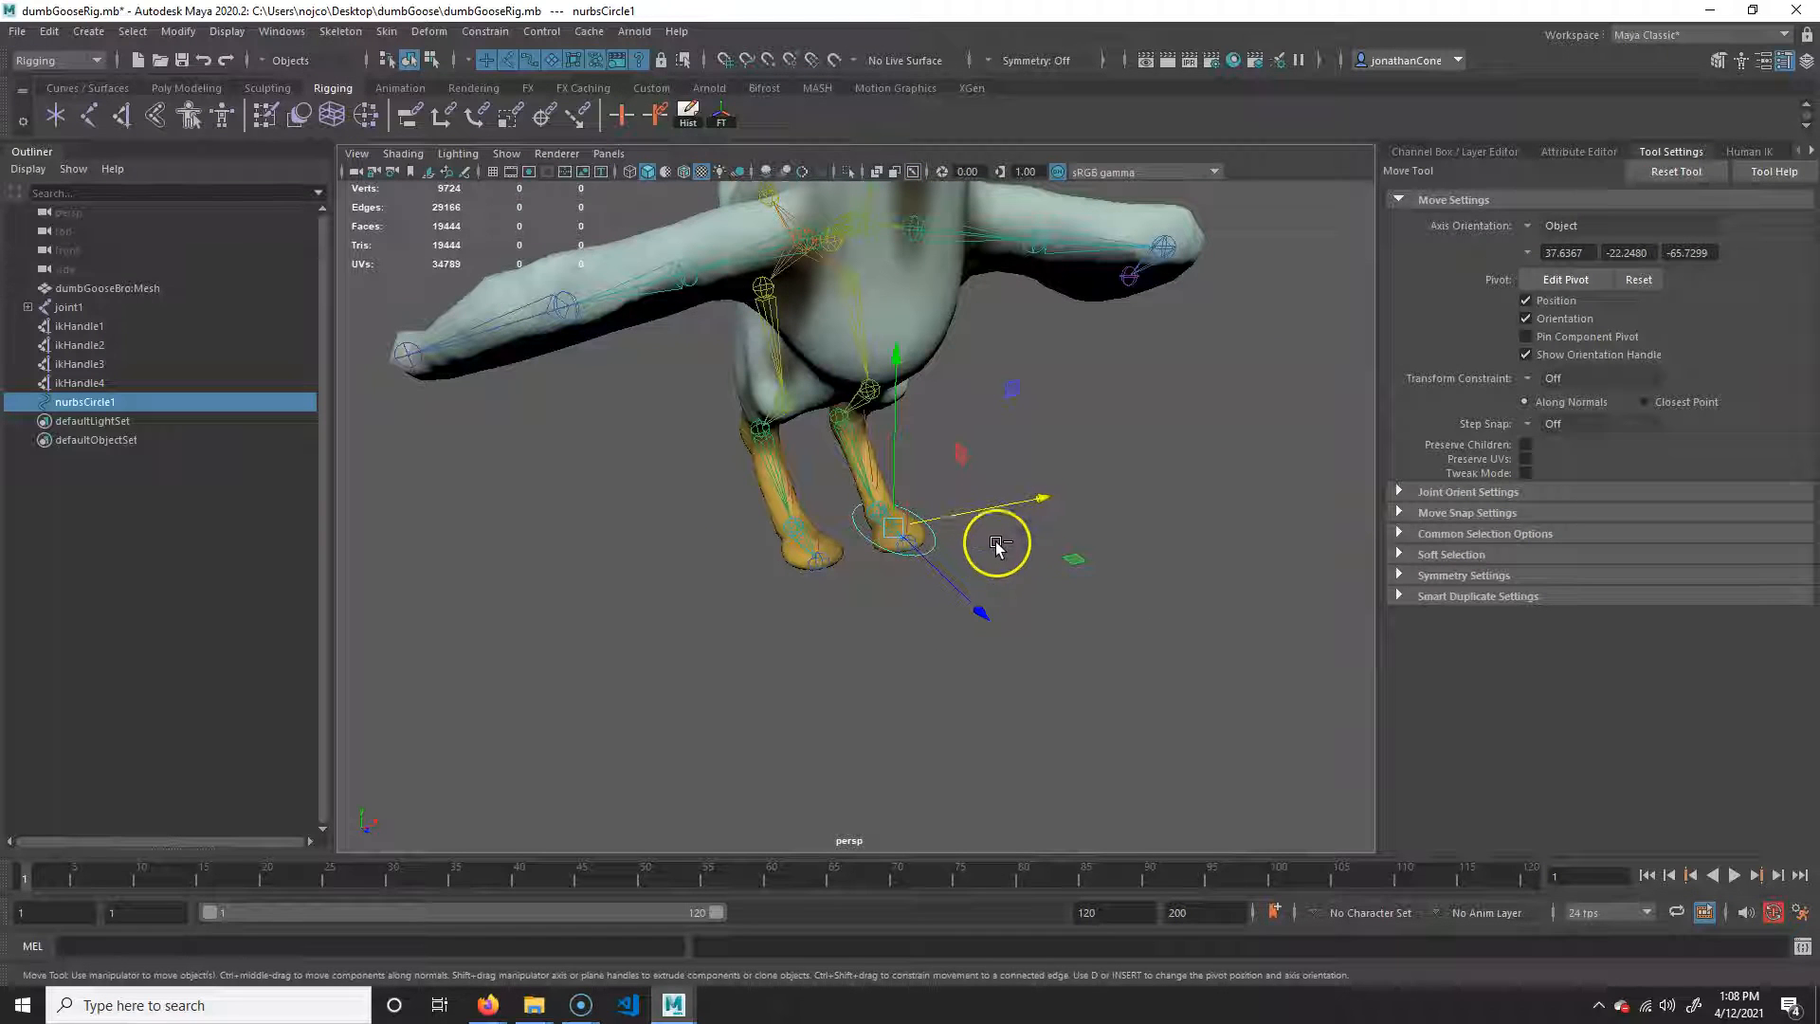
- Duplicate the foot control circle and move the copy along X to the right foot, at about X -0.56
key(ctrl+d)
drag(1033, 497, 963, 519)
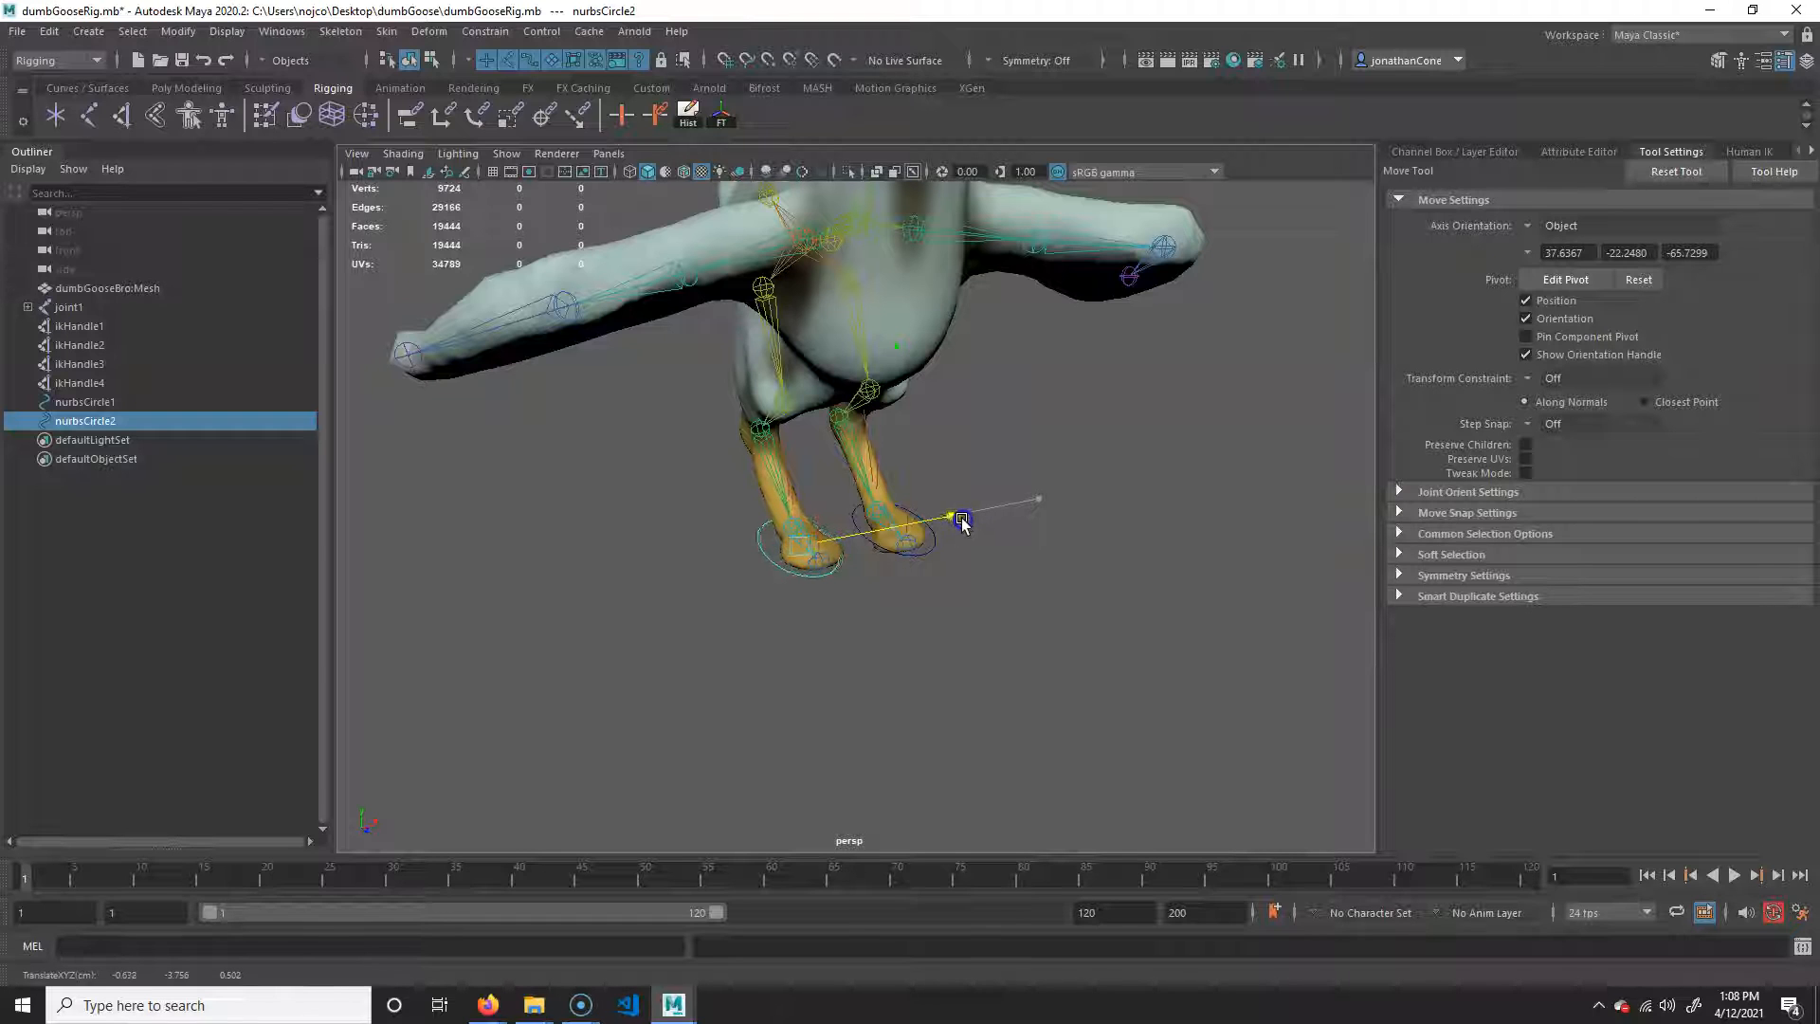
alt+drag(740, 541, 791, 550)
alt+right_drag(641, 541, 884, 582)
alt+drag(885, 585, 813, 601)
alt+drag(683, 589, 700, 434)
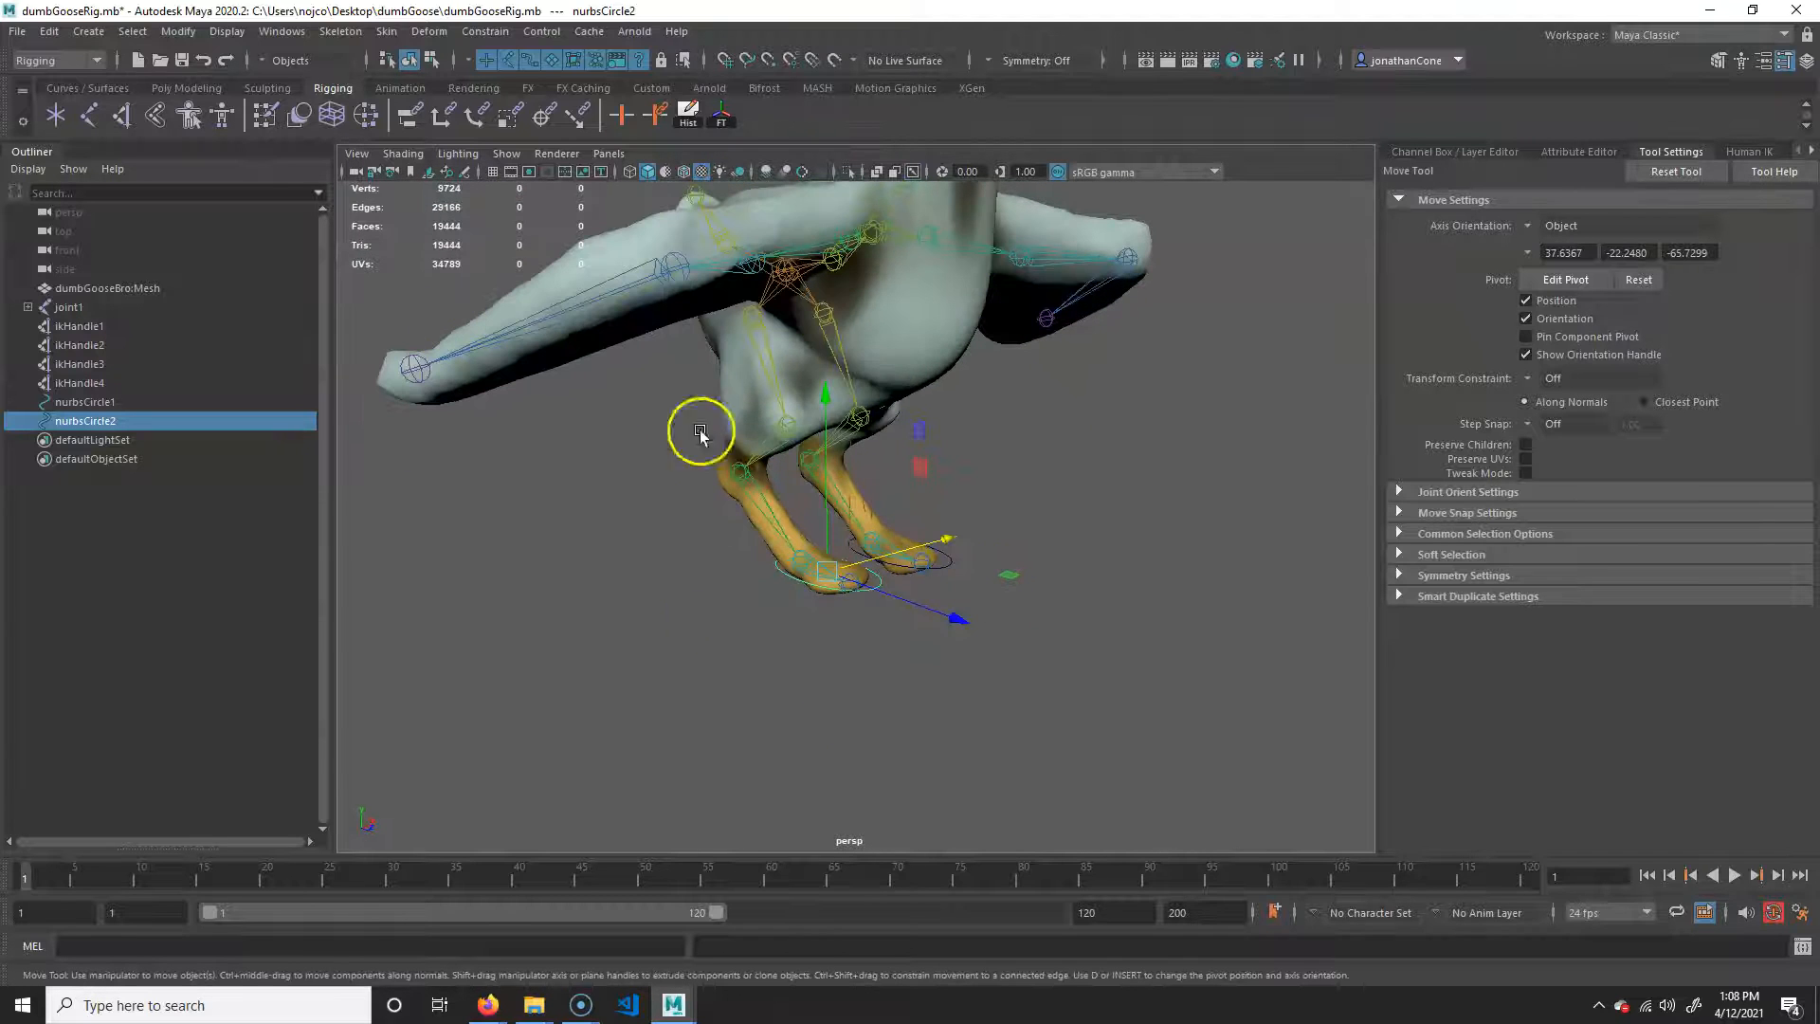
- Examine how both control circles fit around the feet from several angles
click(825, 438)
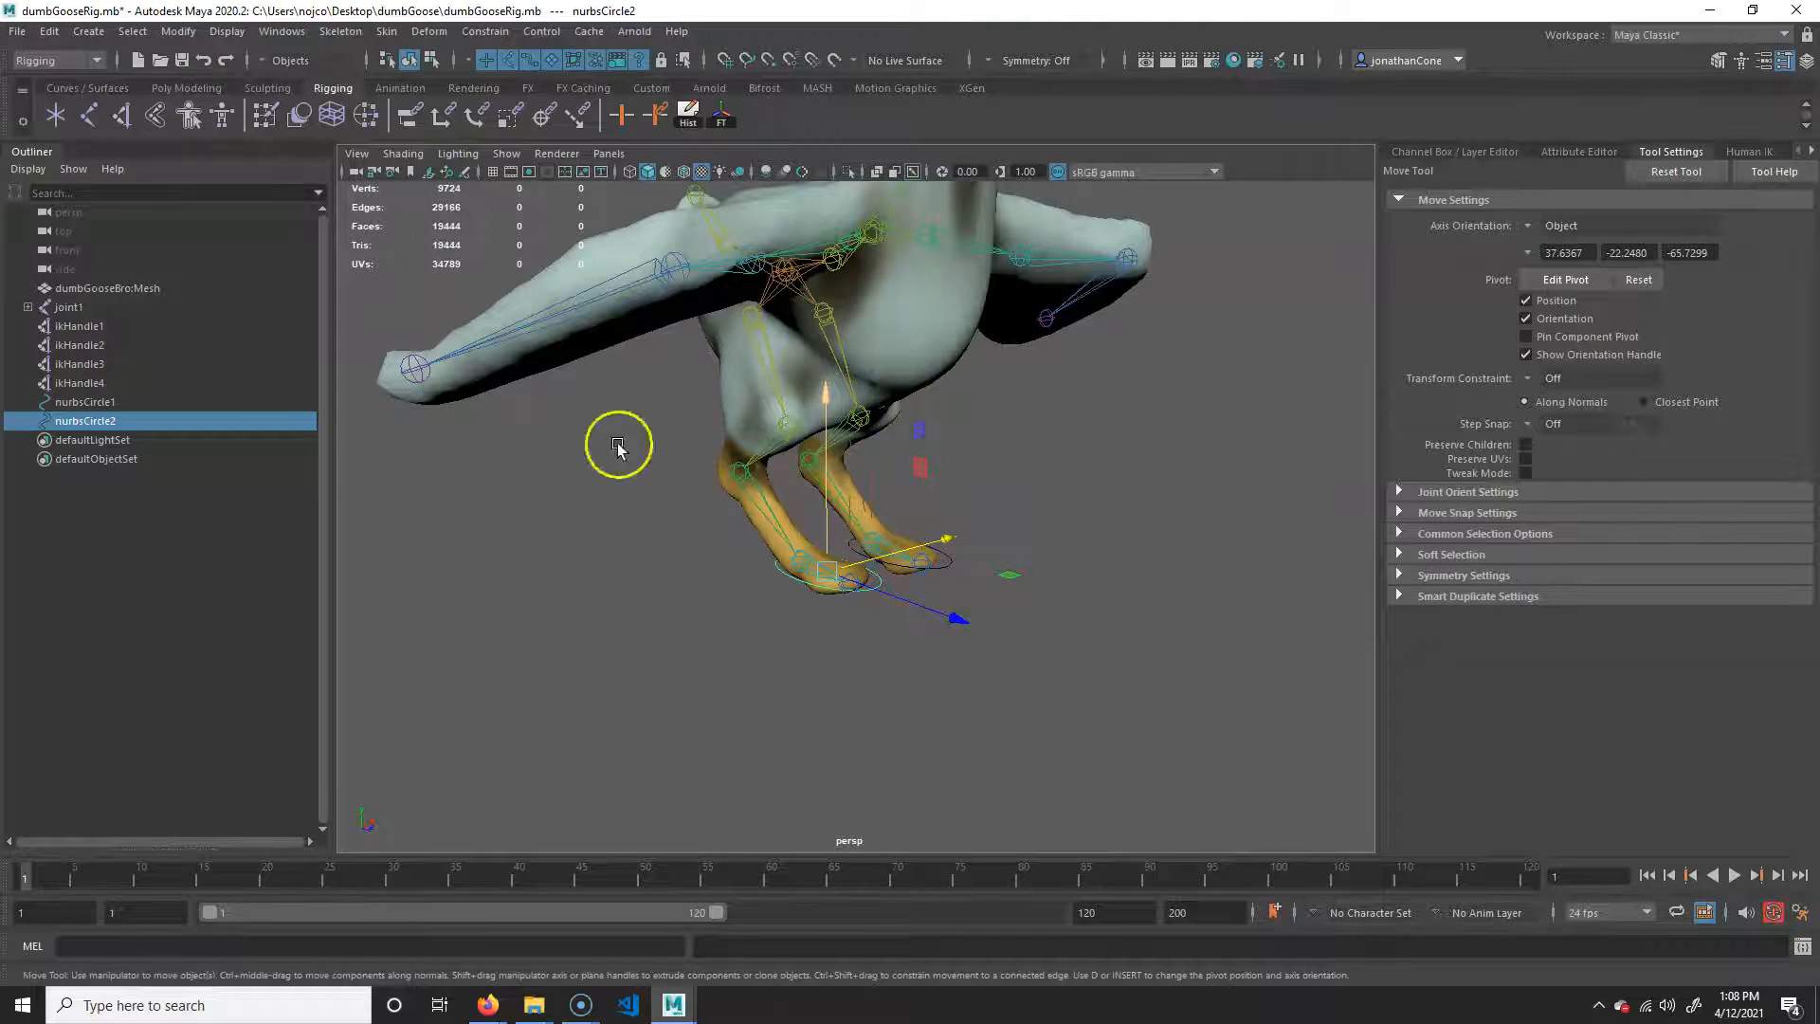
alt+drag(840, 471, 799, 569)
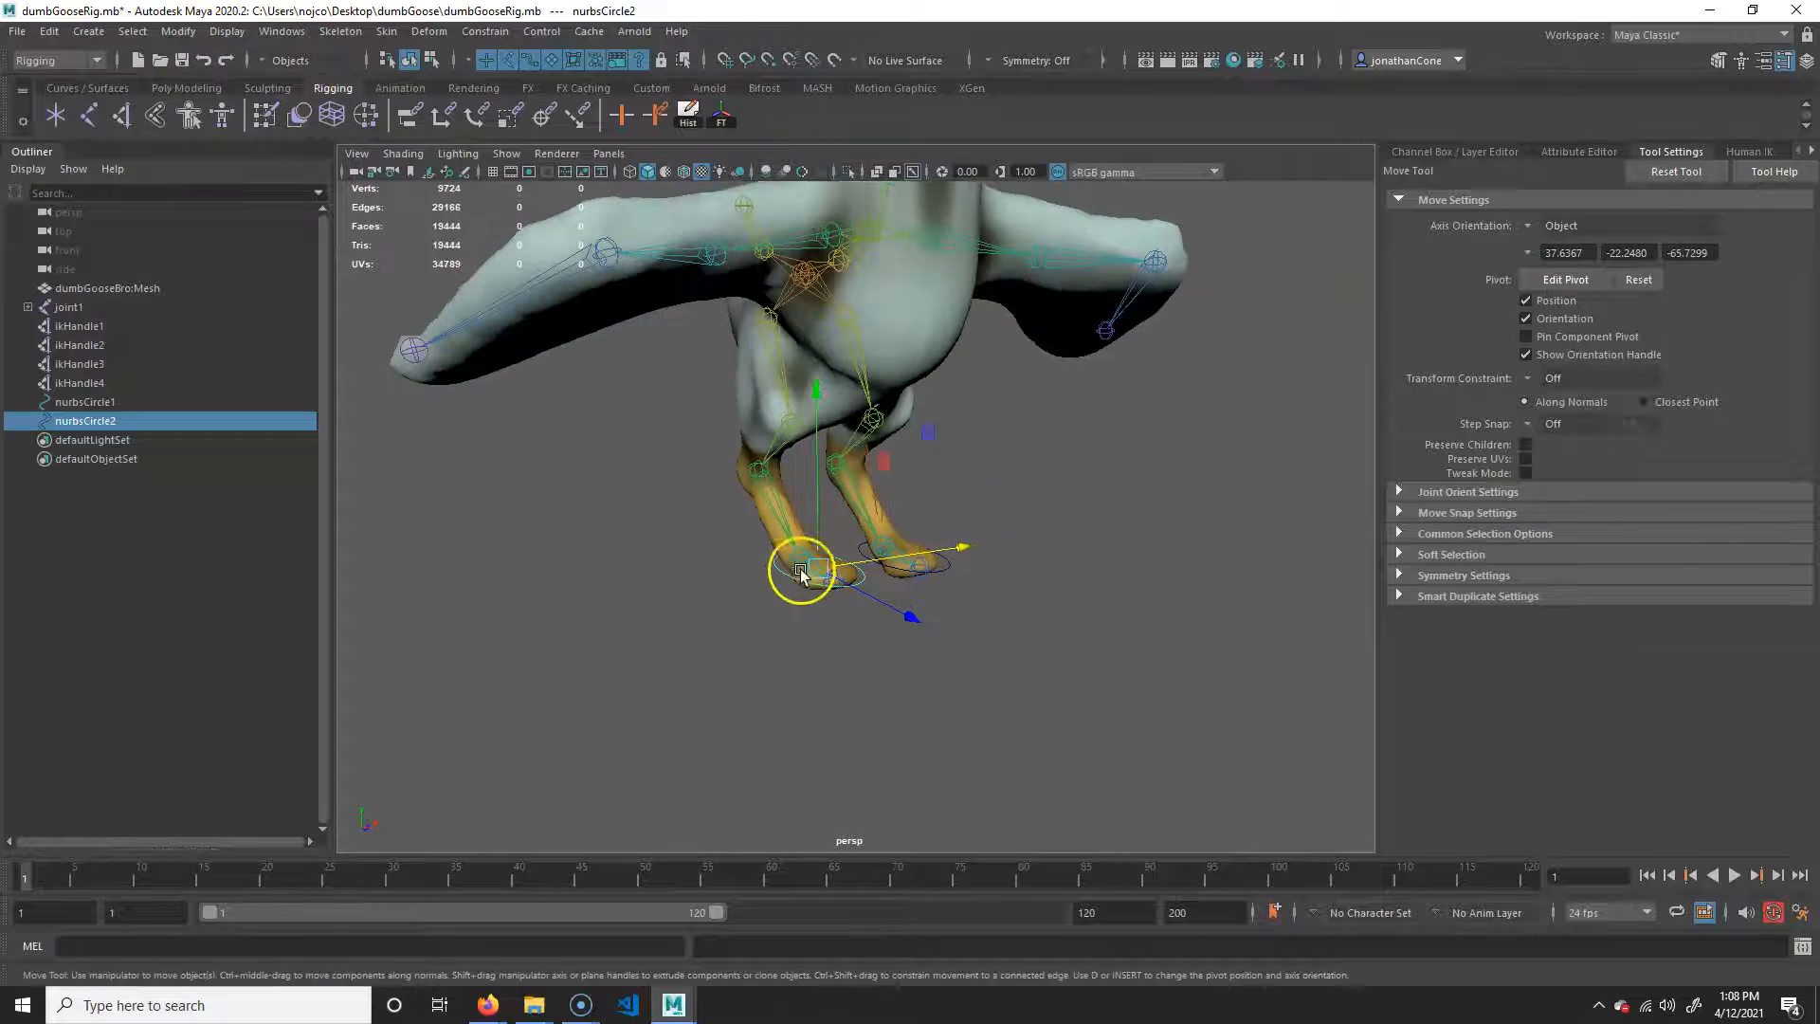
alt+drag(825, 464, 890, 597)
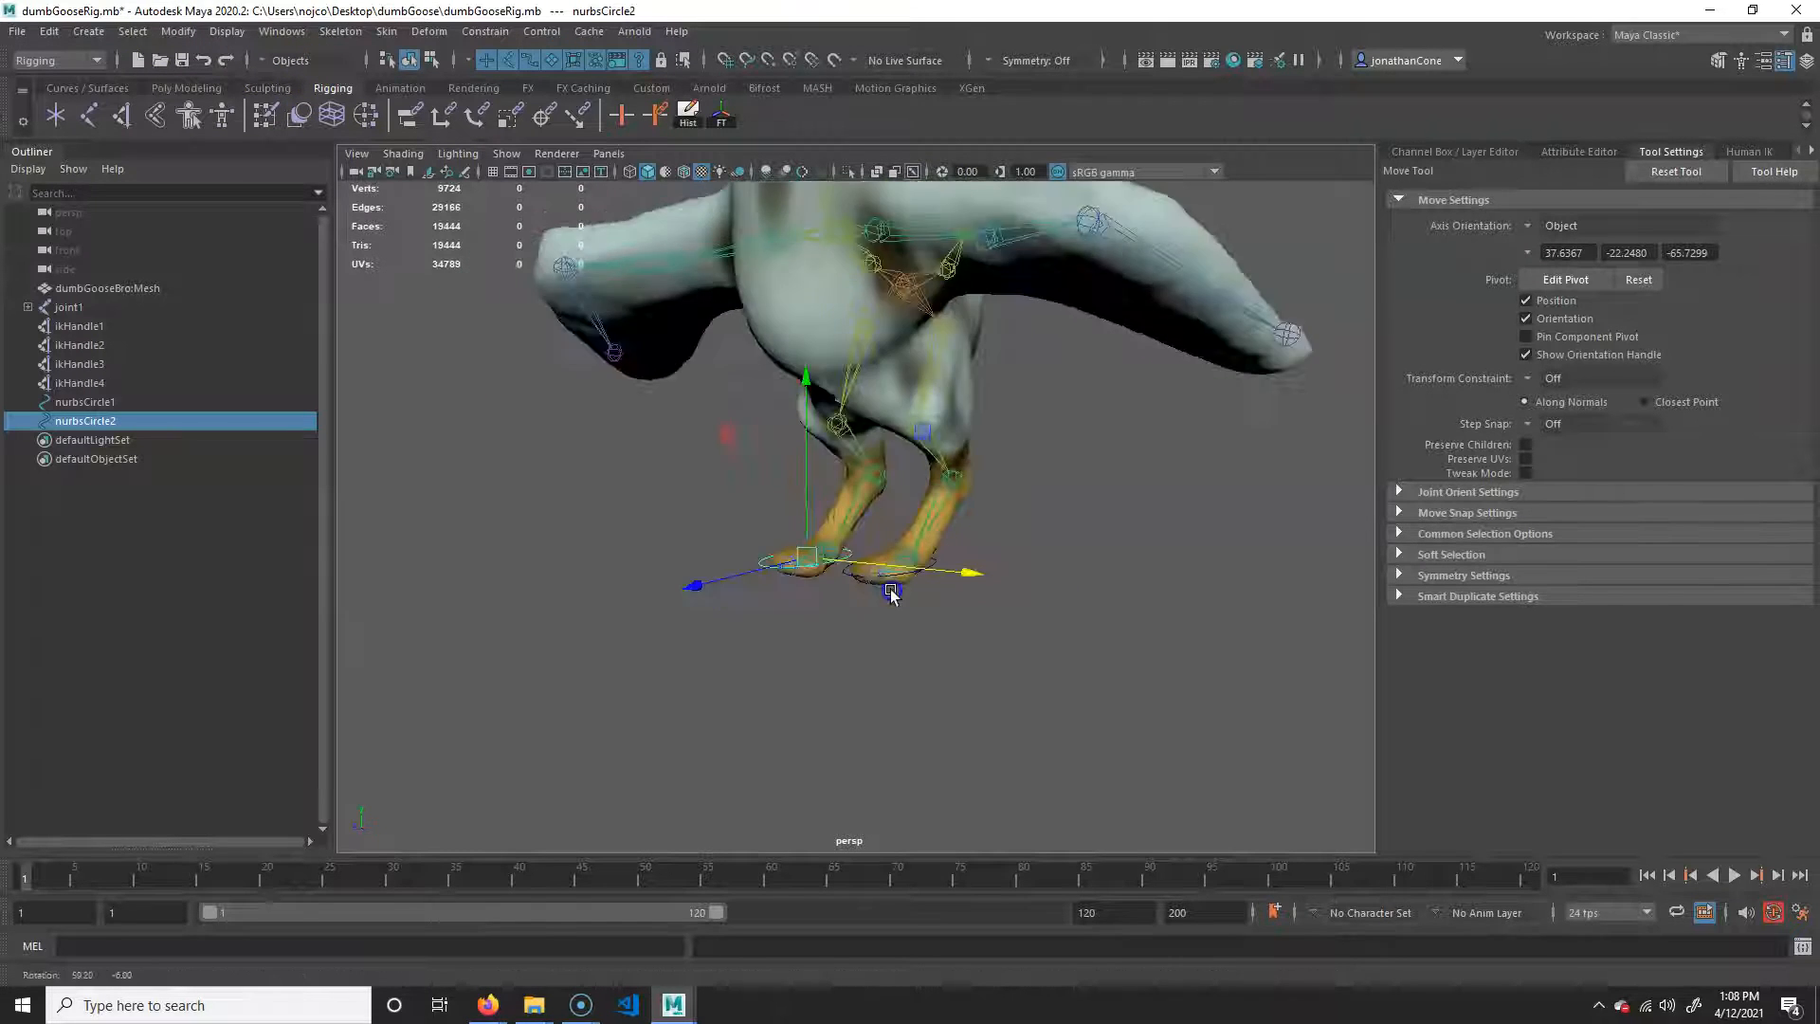
alt+right_drag(937, 629, 1097, 642)
alt+middle_drag(1076, 682, 1015, 591)
alt+right_drag(948, 616, 969, 637)
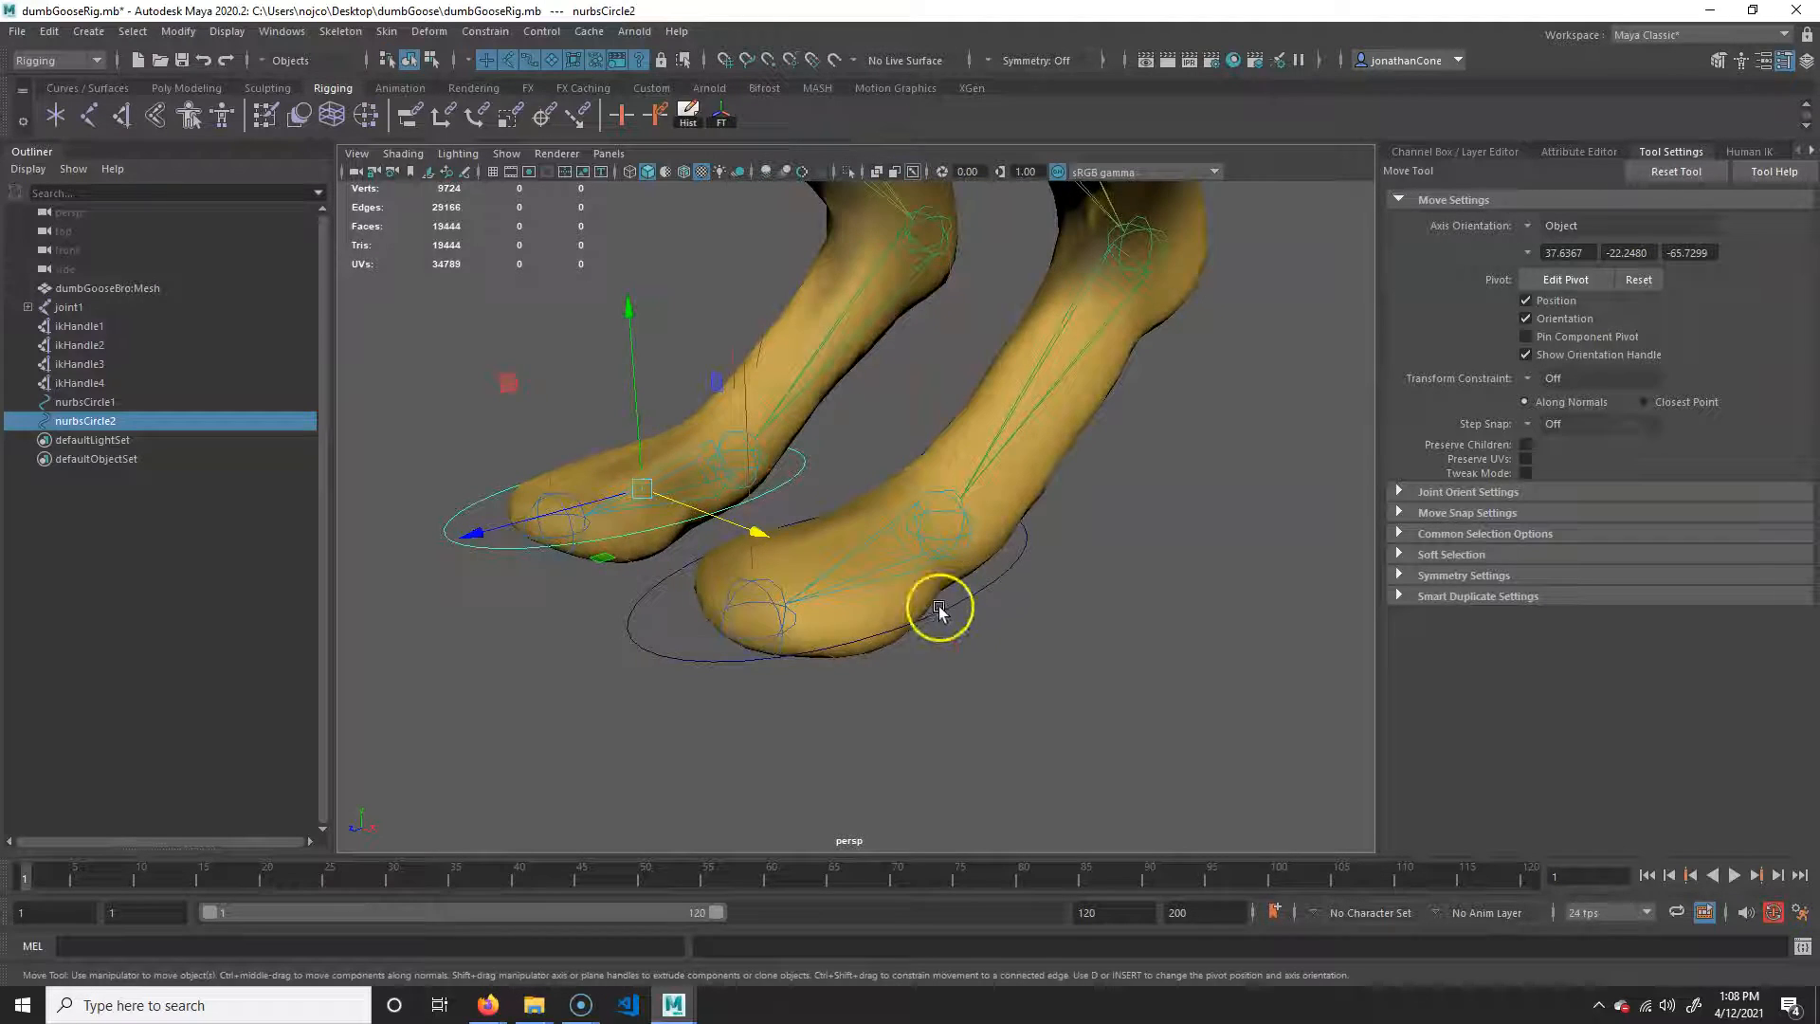
alt+drag(959, 599, 719, 601)
- Show the Channel Box and freeze the transformations of both foot control circles, the right foot's circle first
click(1804, 61)
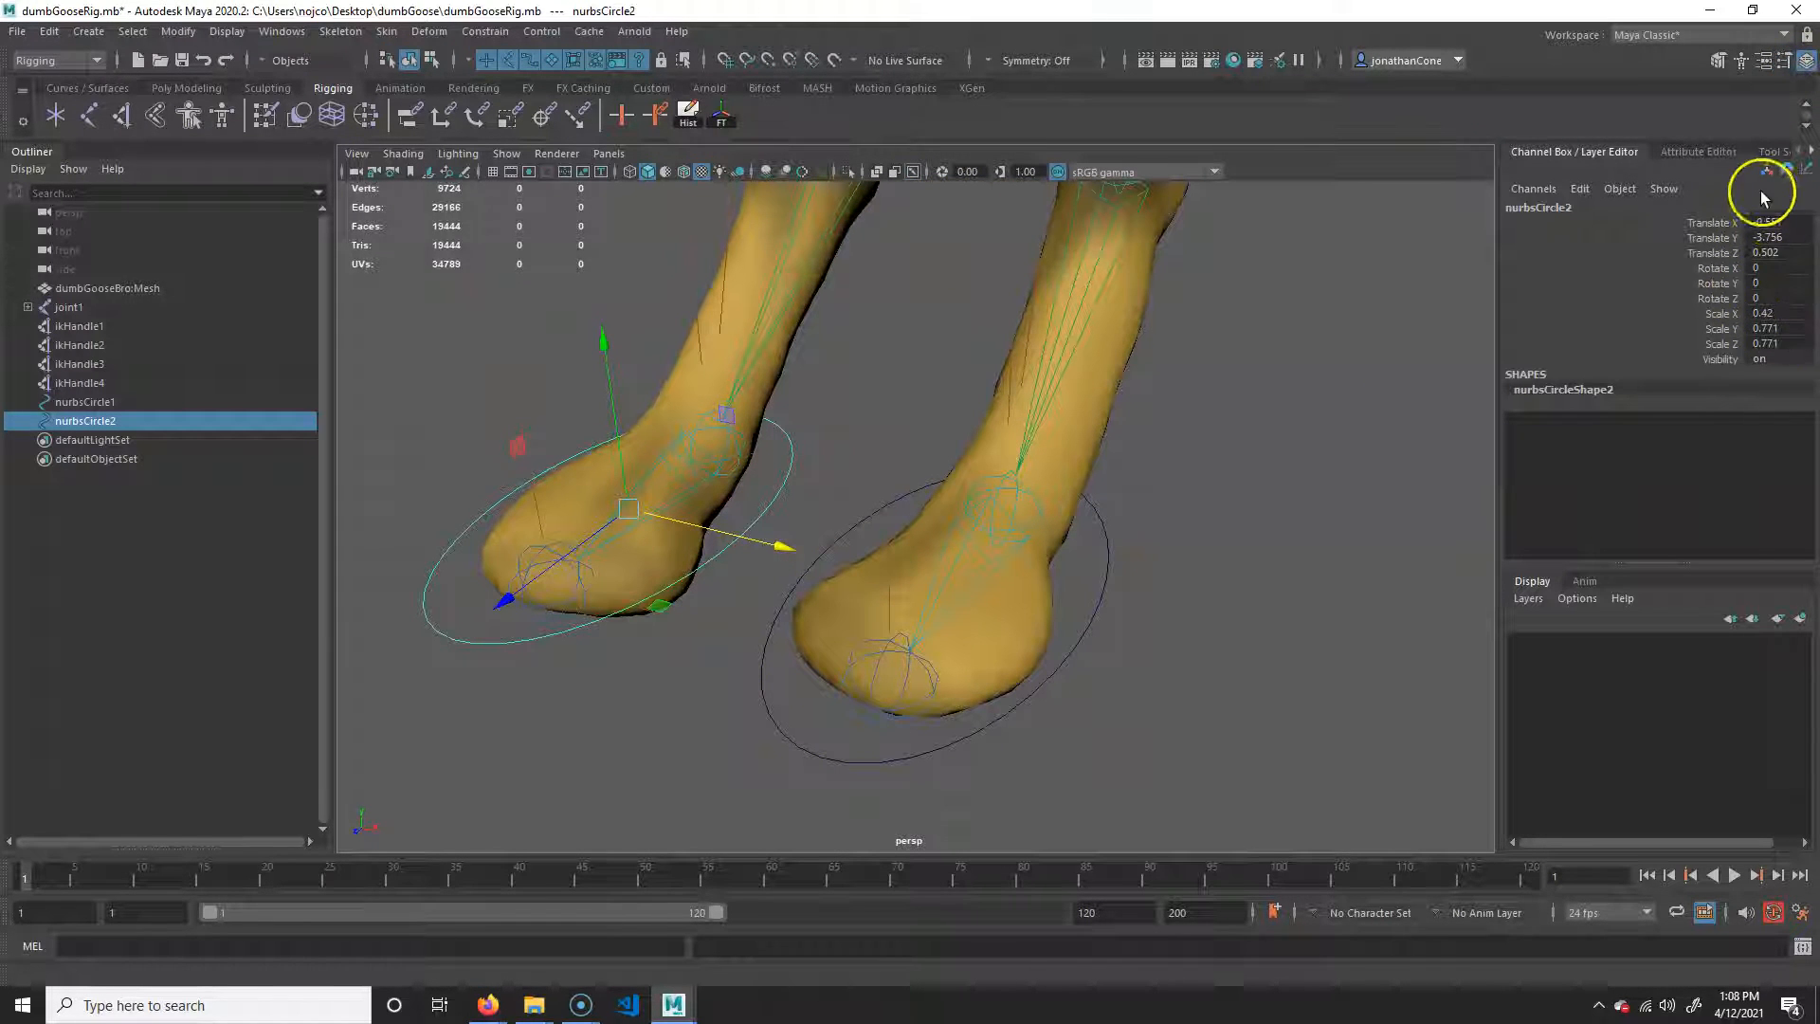
scroll(952, 540, down, 4)
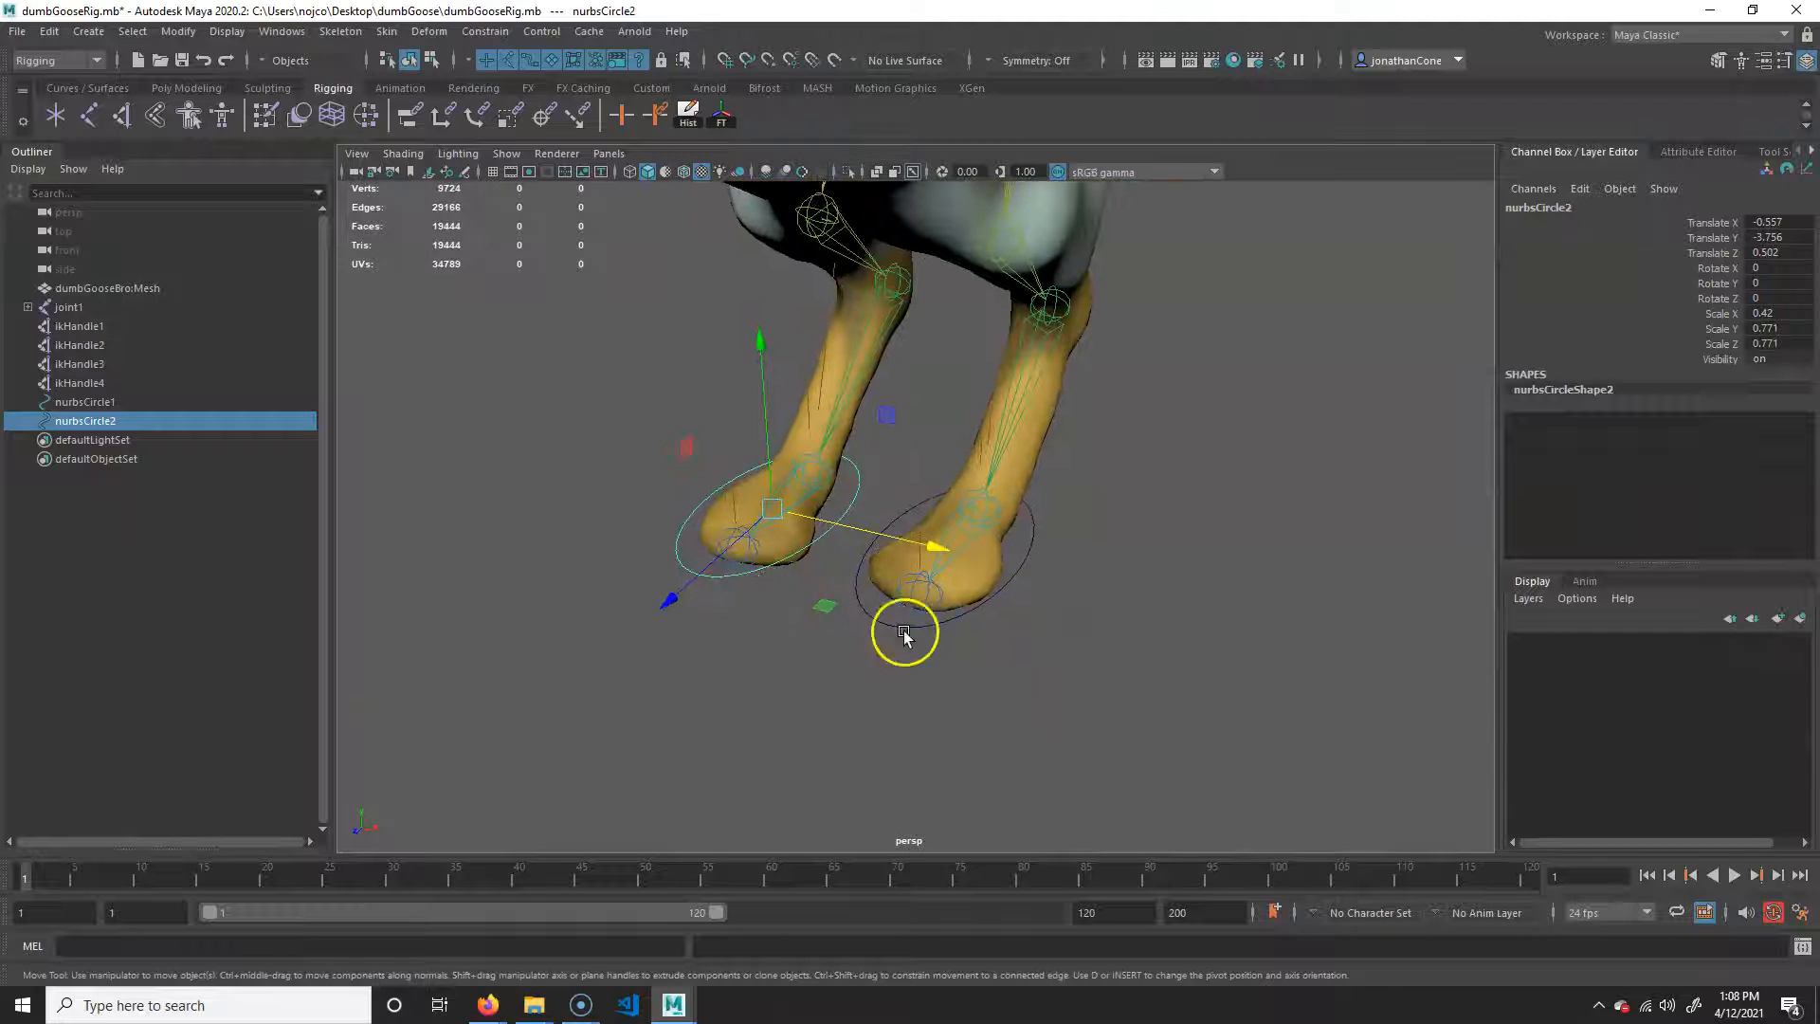
click(667, 547)
click(676, 539)
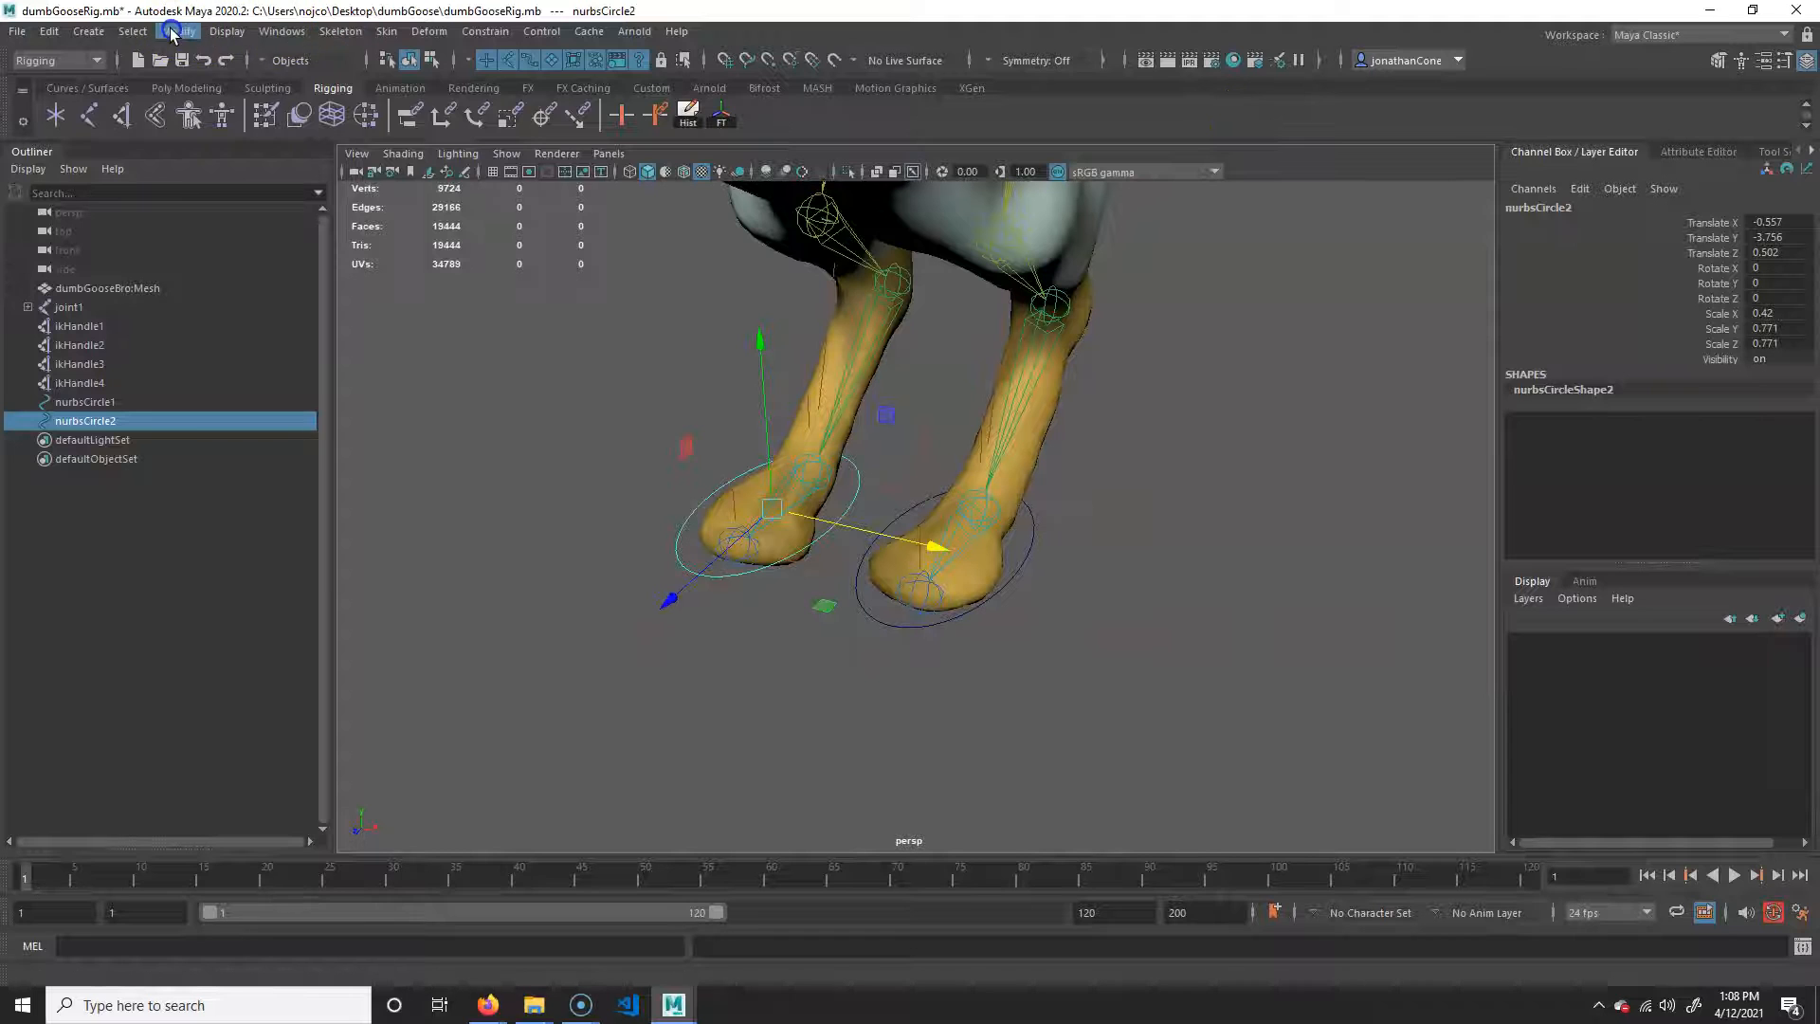
click(173, 33)
click(216, 114)
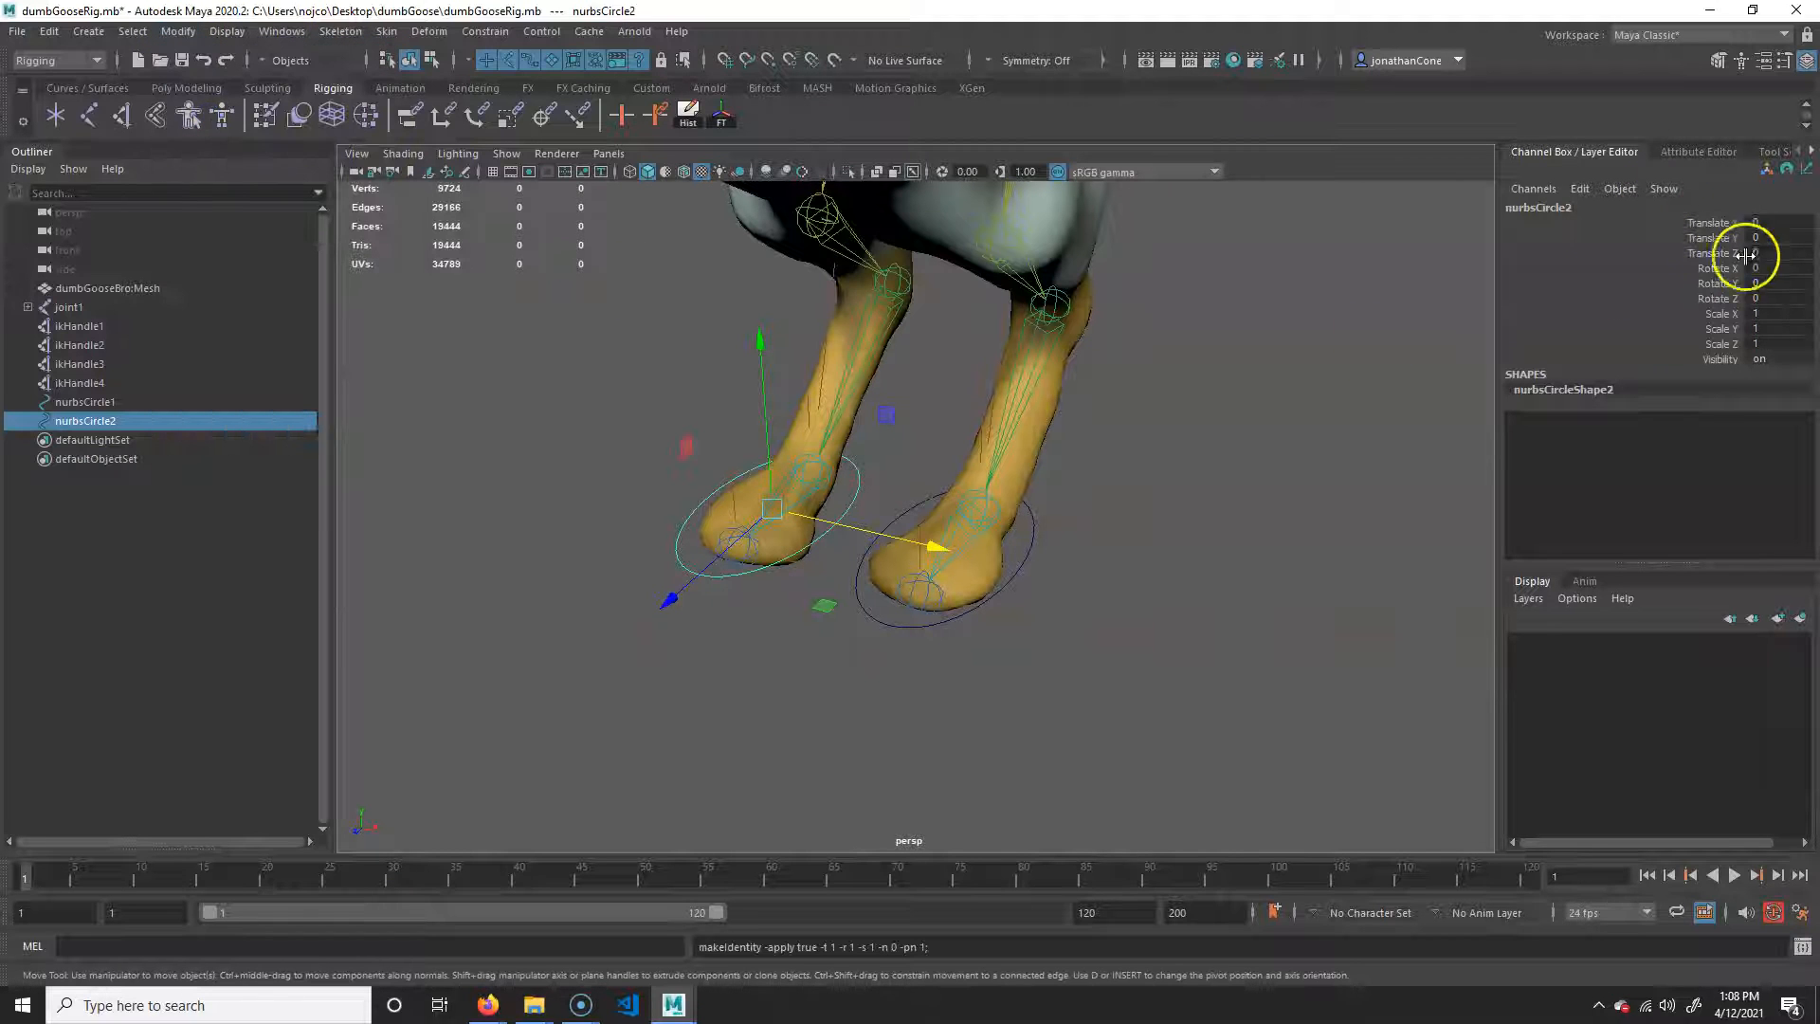
click(931, 629)
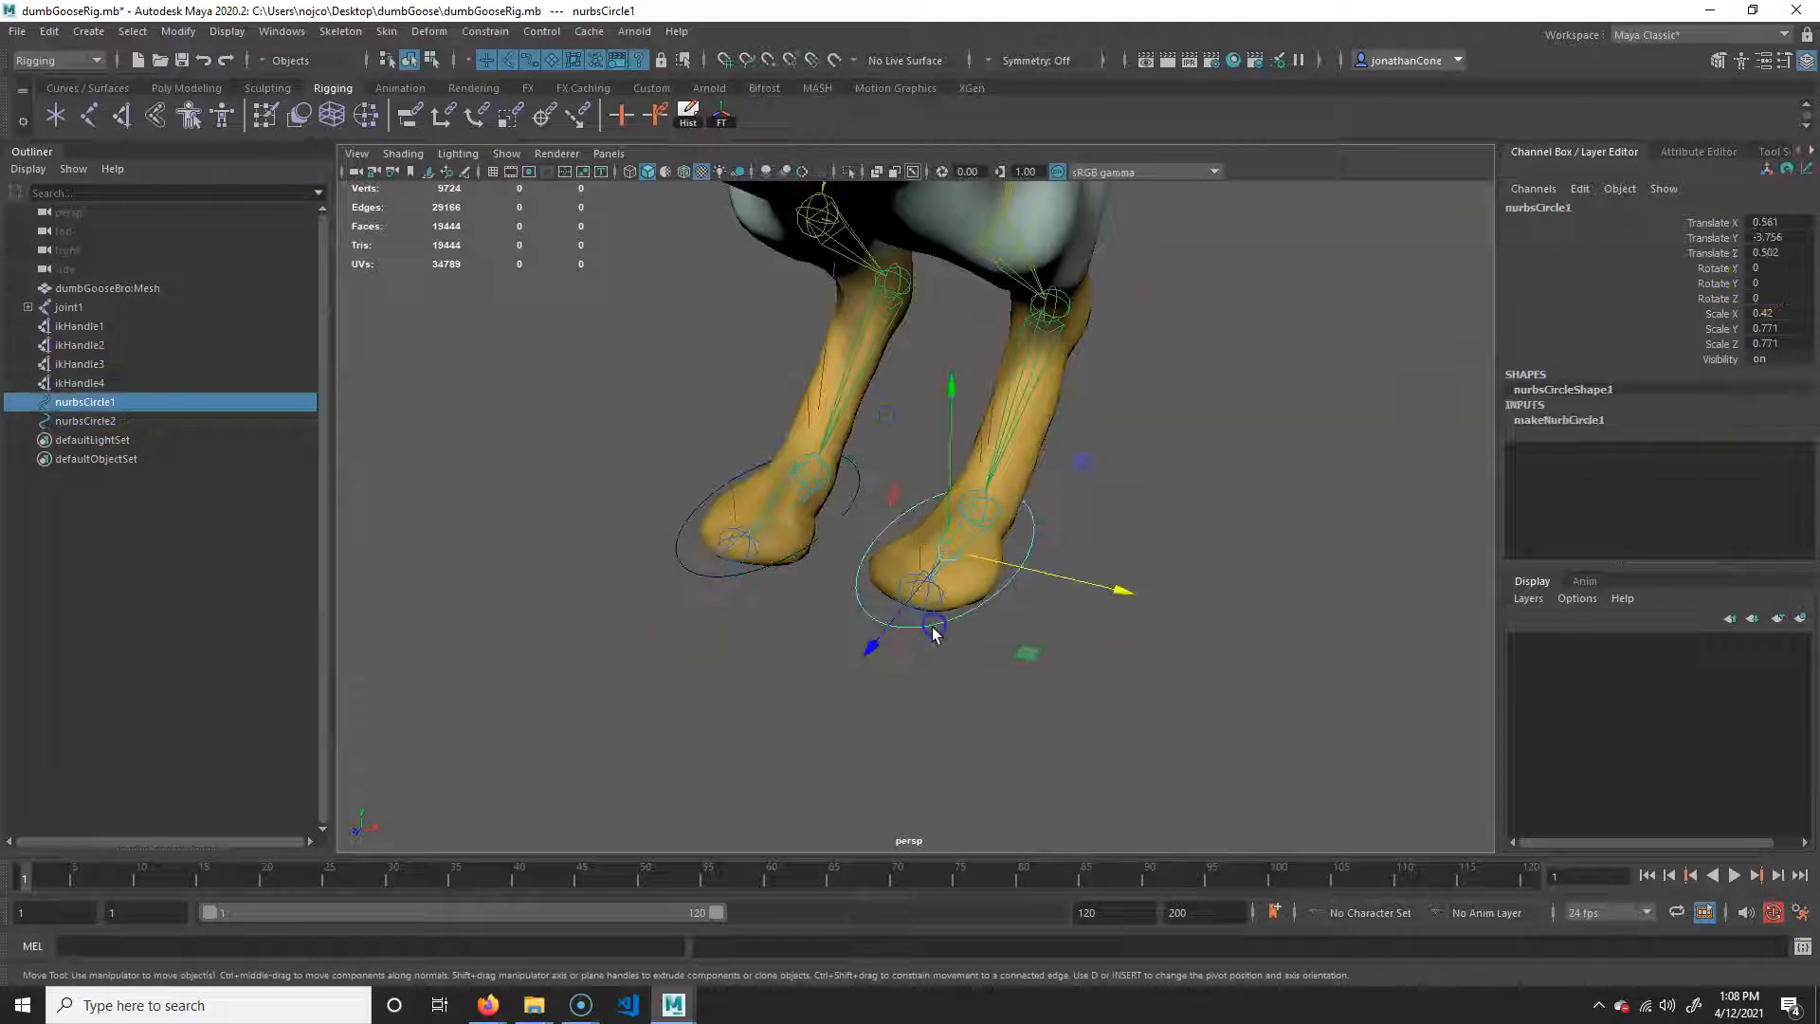
key(g)
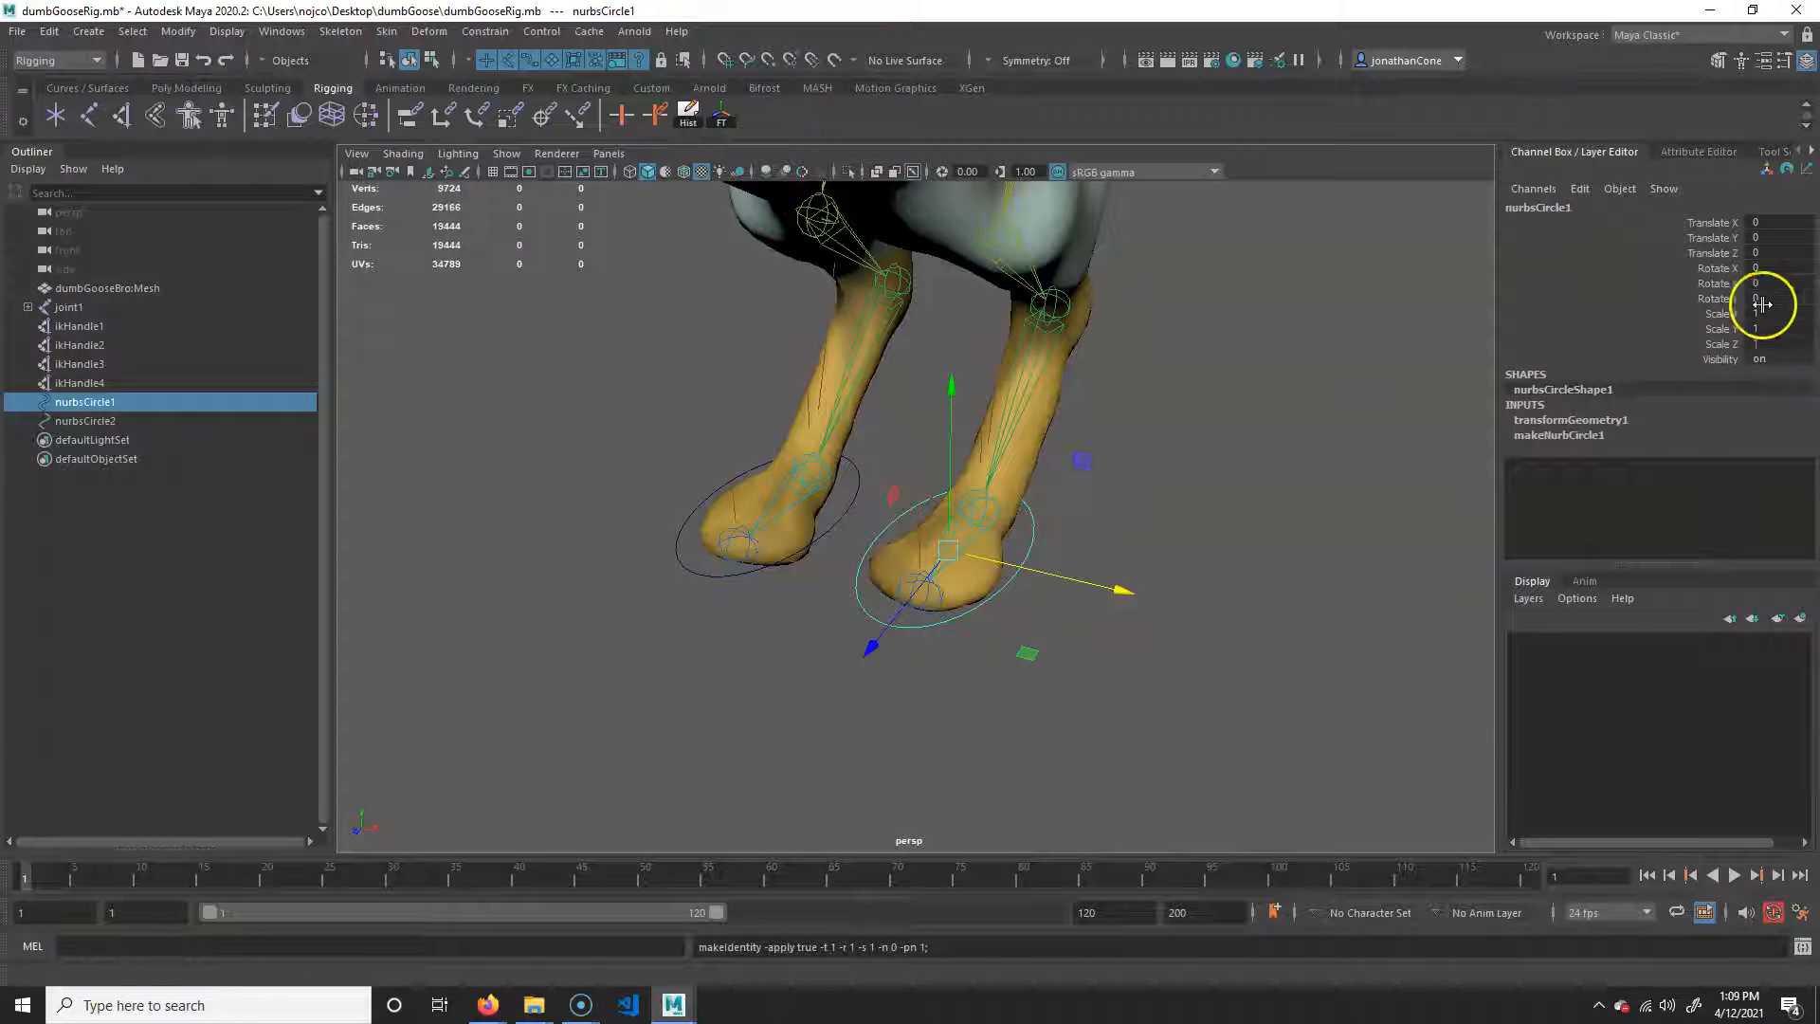
- Parent the left ankle's IK handle to the left foot's circle control
alt+drag(516, 495, 1243, 601)
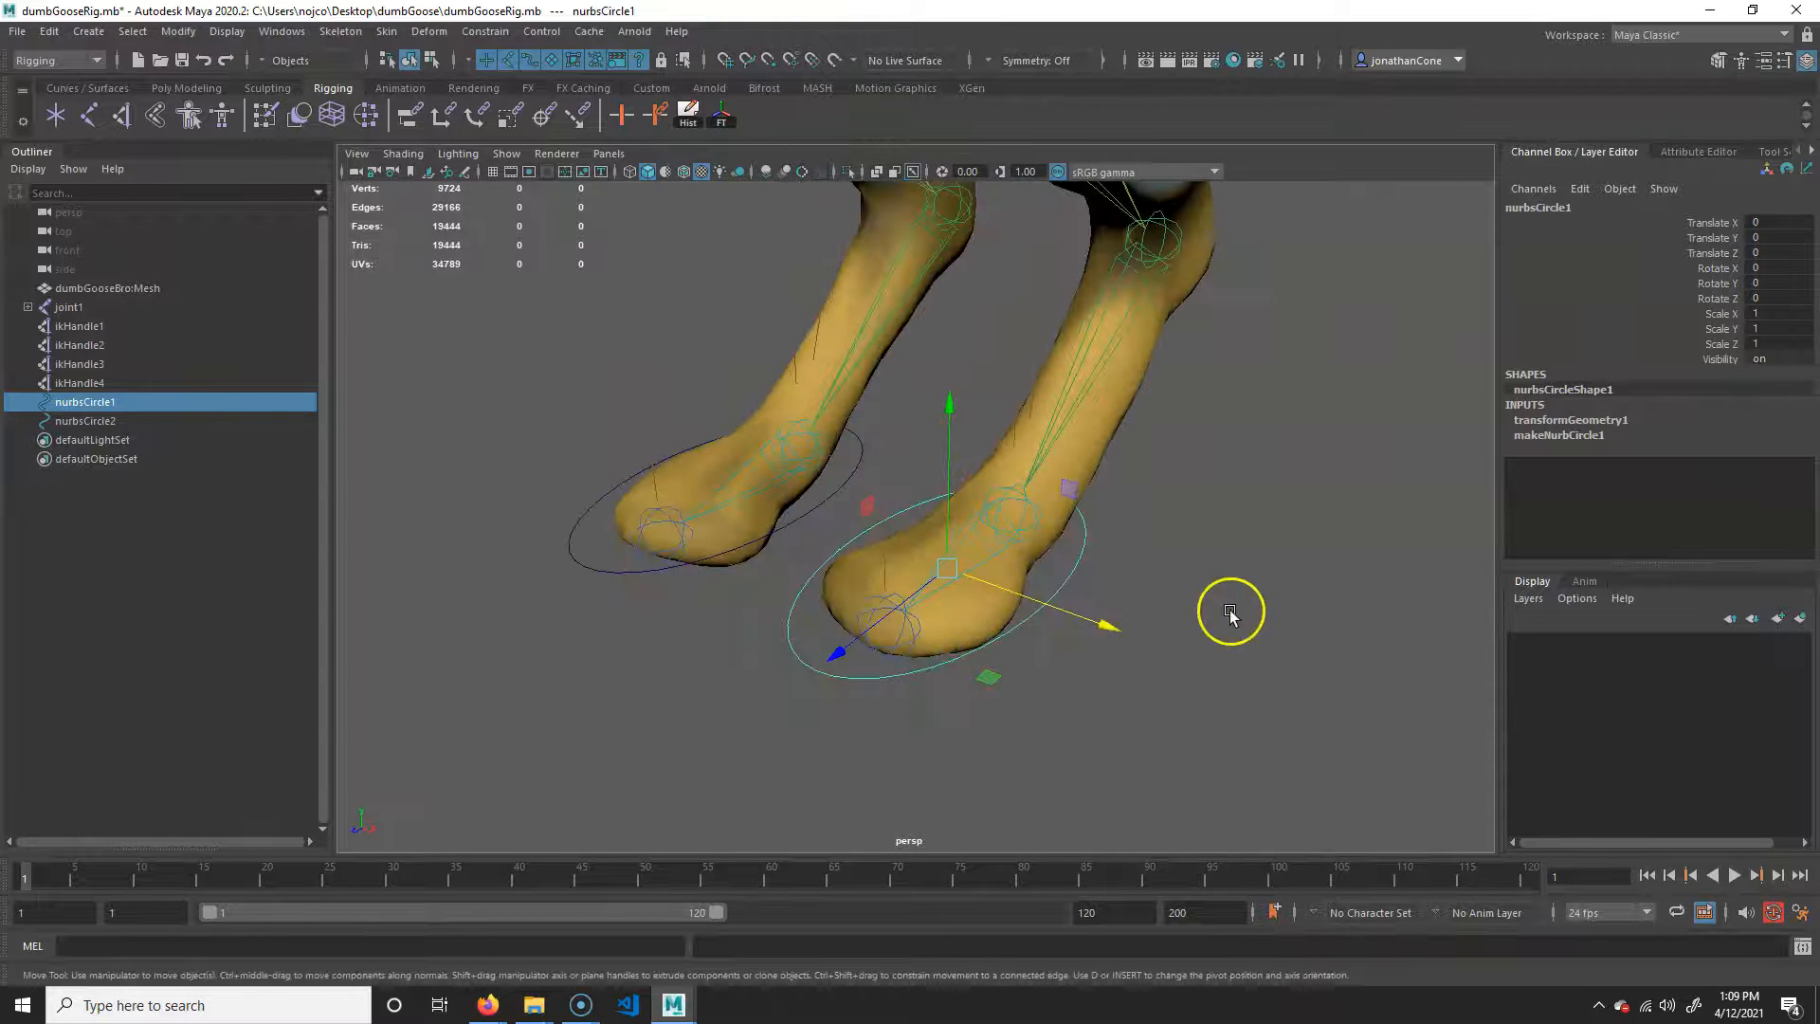
click(1244, 601)
drag(1044, 746, 1087, 675)
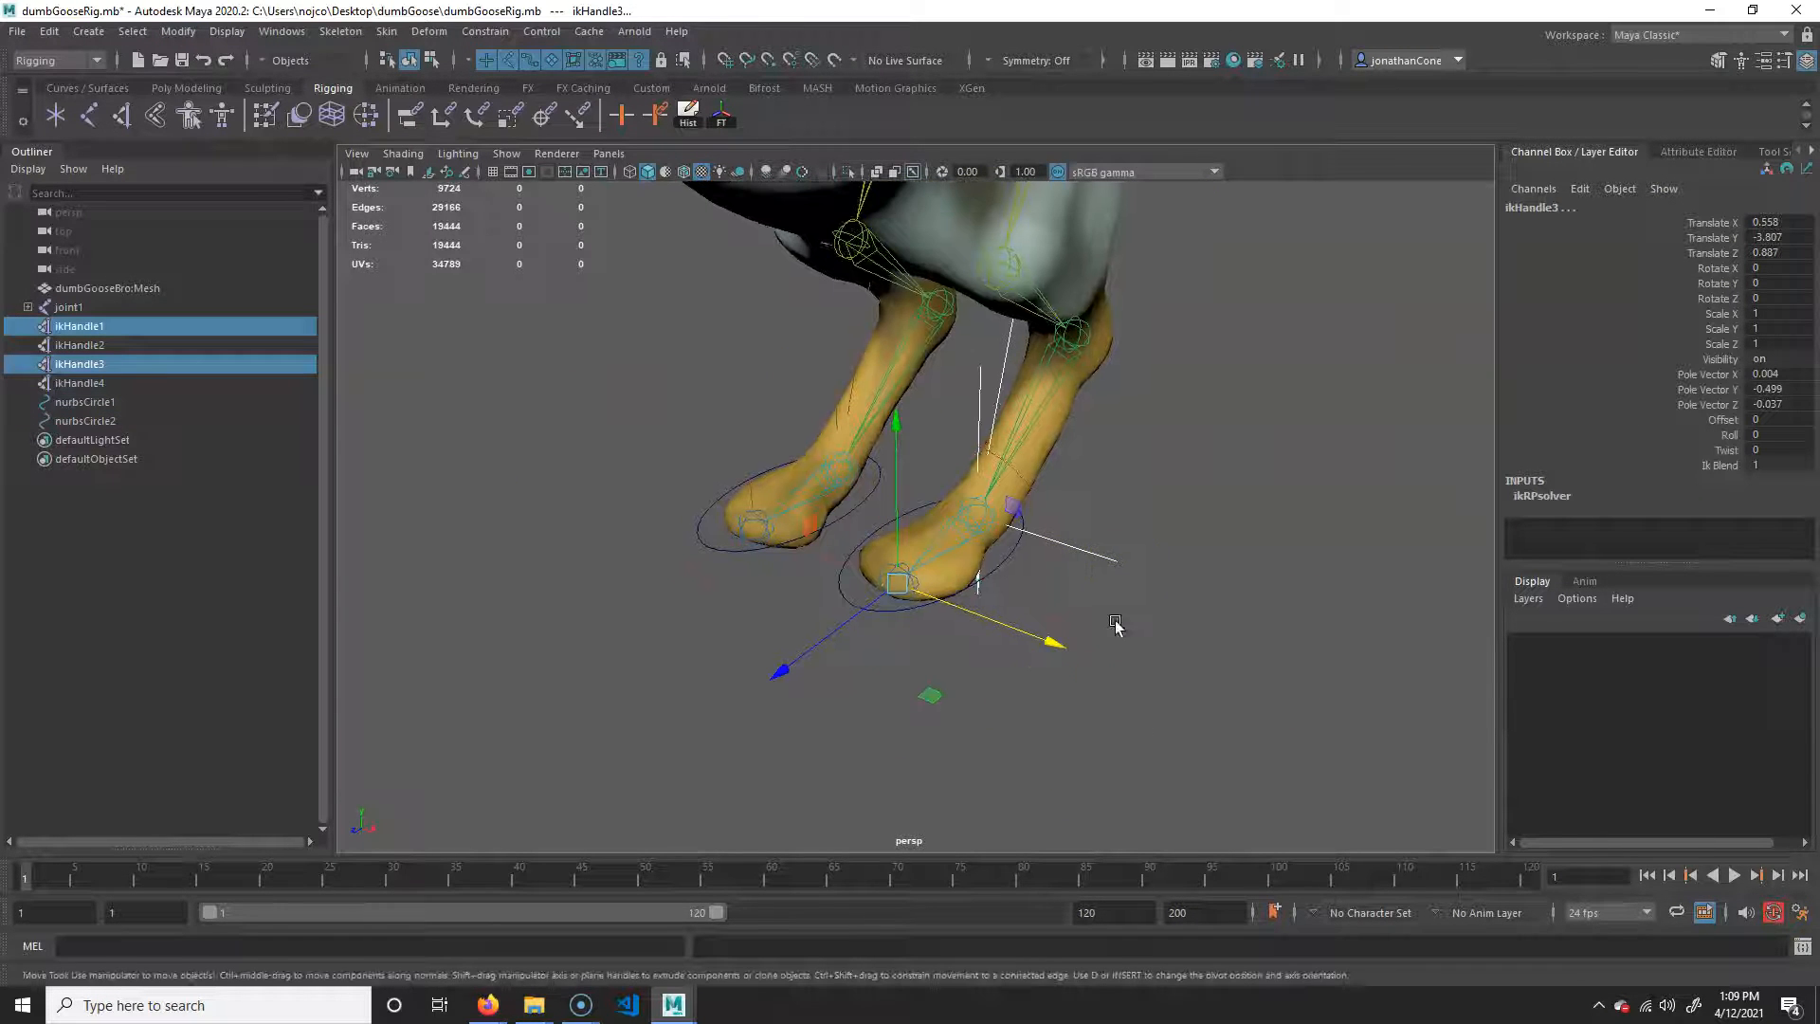
click(1080, 552)
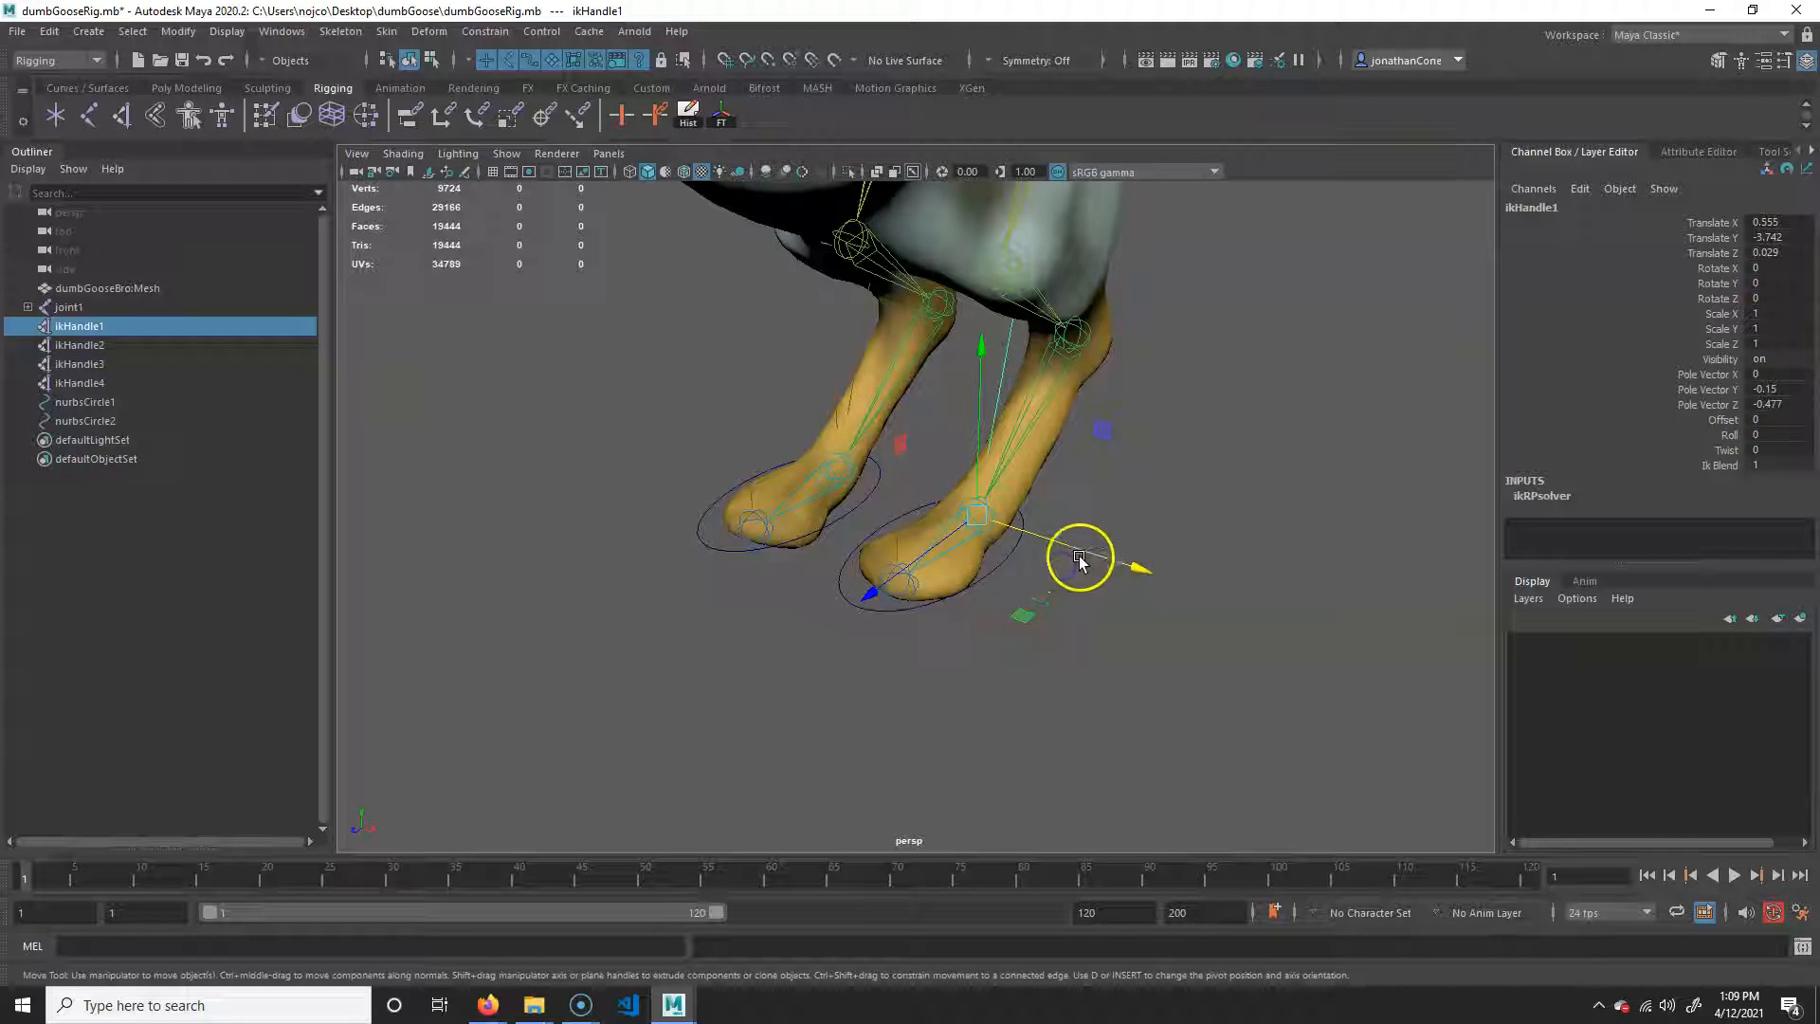
key(q)
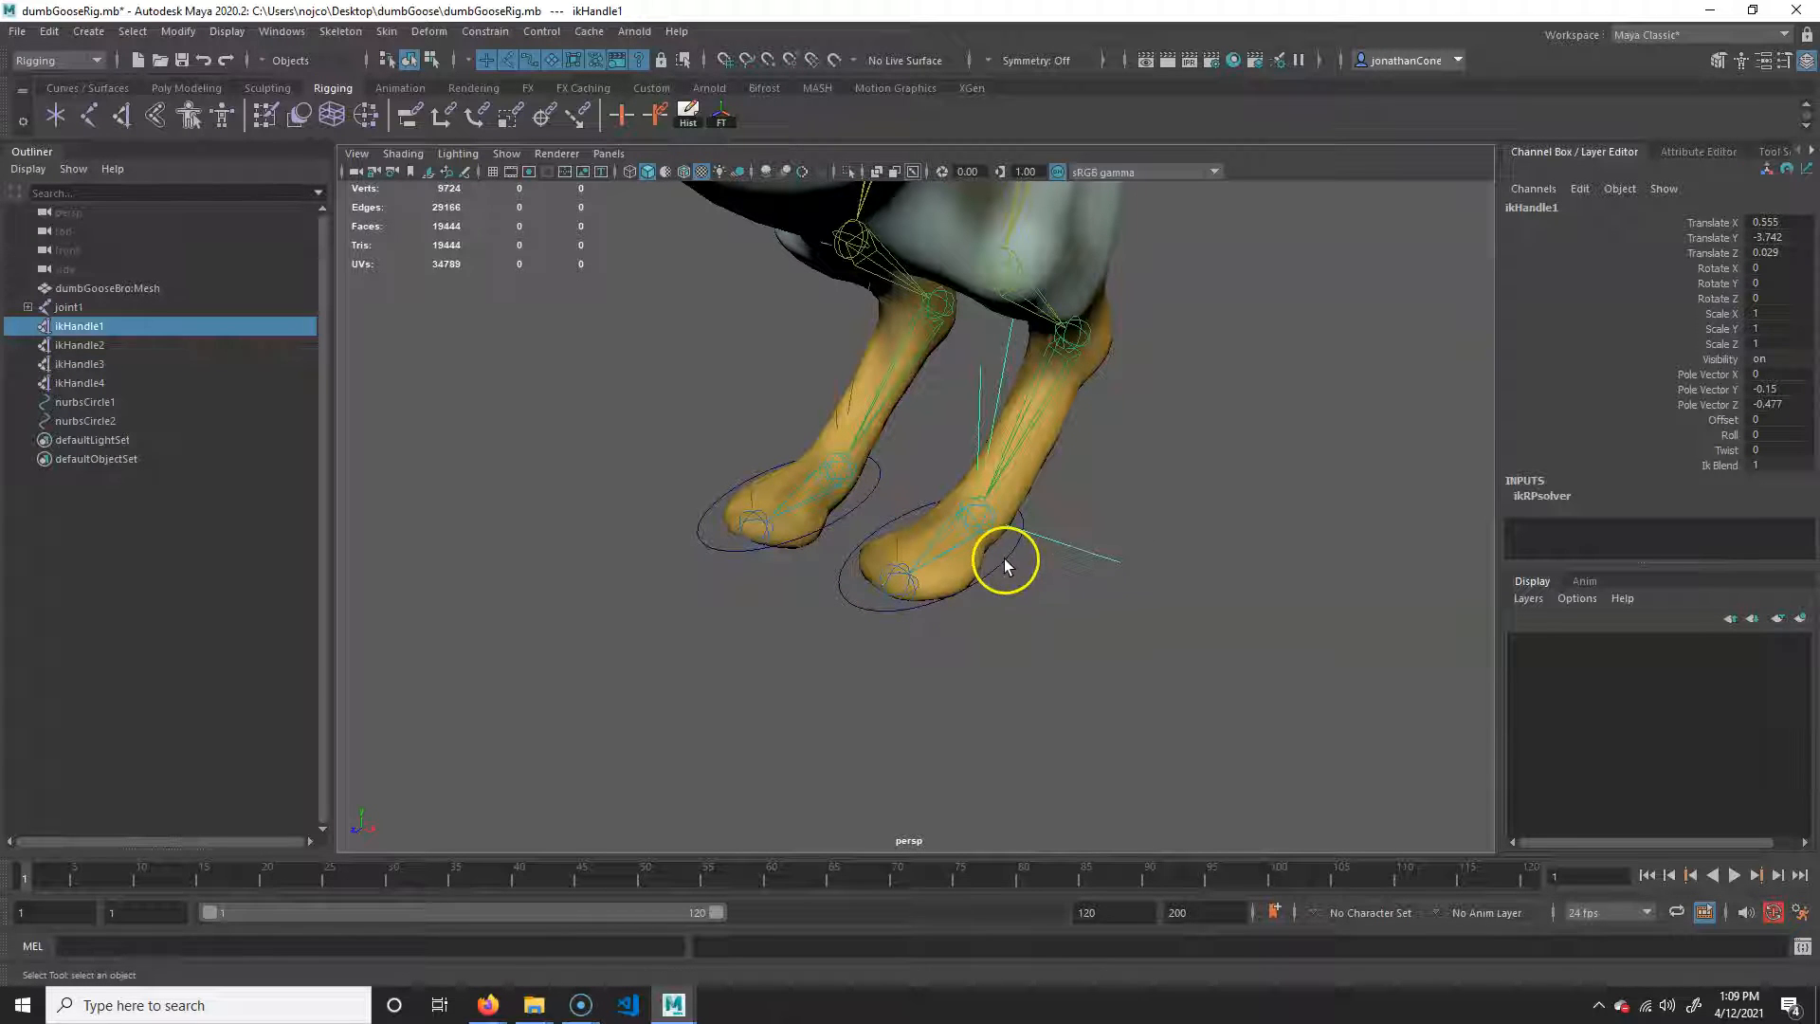
shift+click(1004, 561)
key(p)
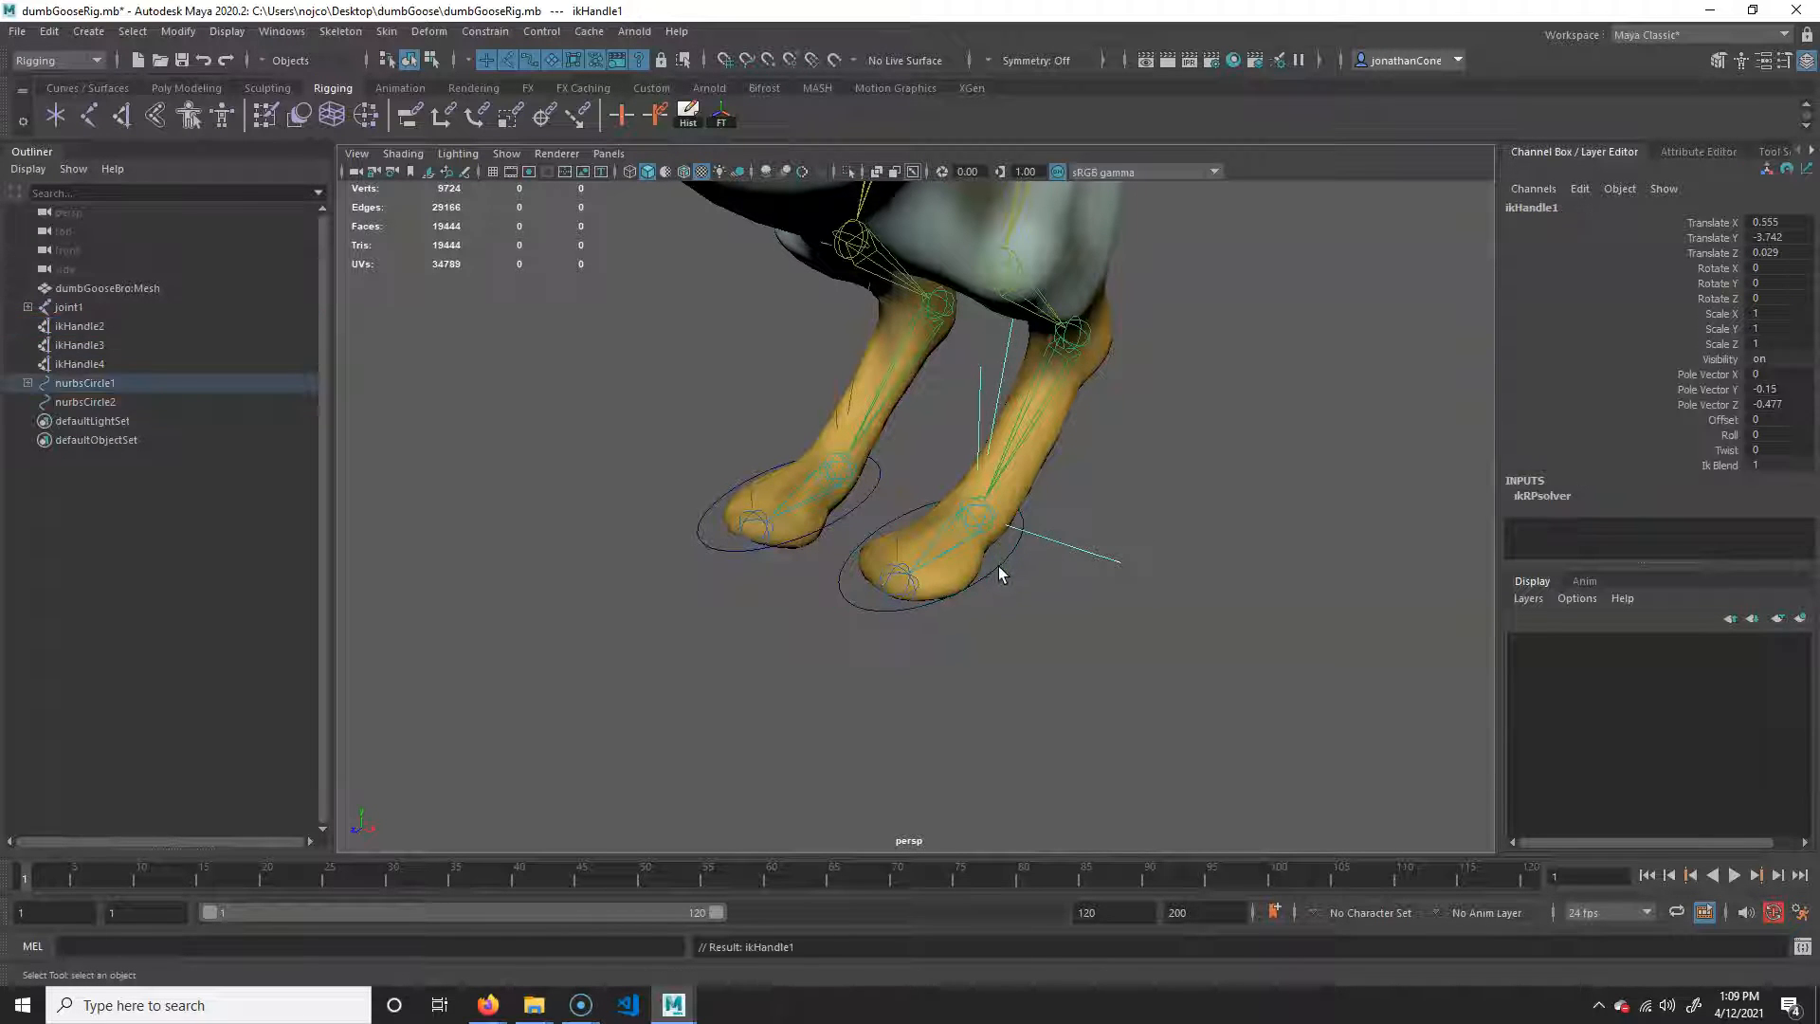
- Test the left foot control by moving it upward, and undo the move
key(w)
drag(927, 528, 938, 474)
key(ctrl+z)
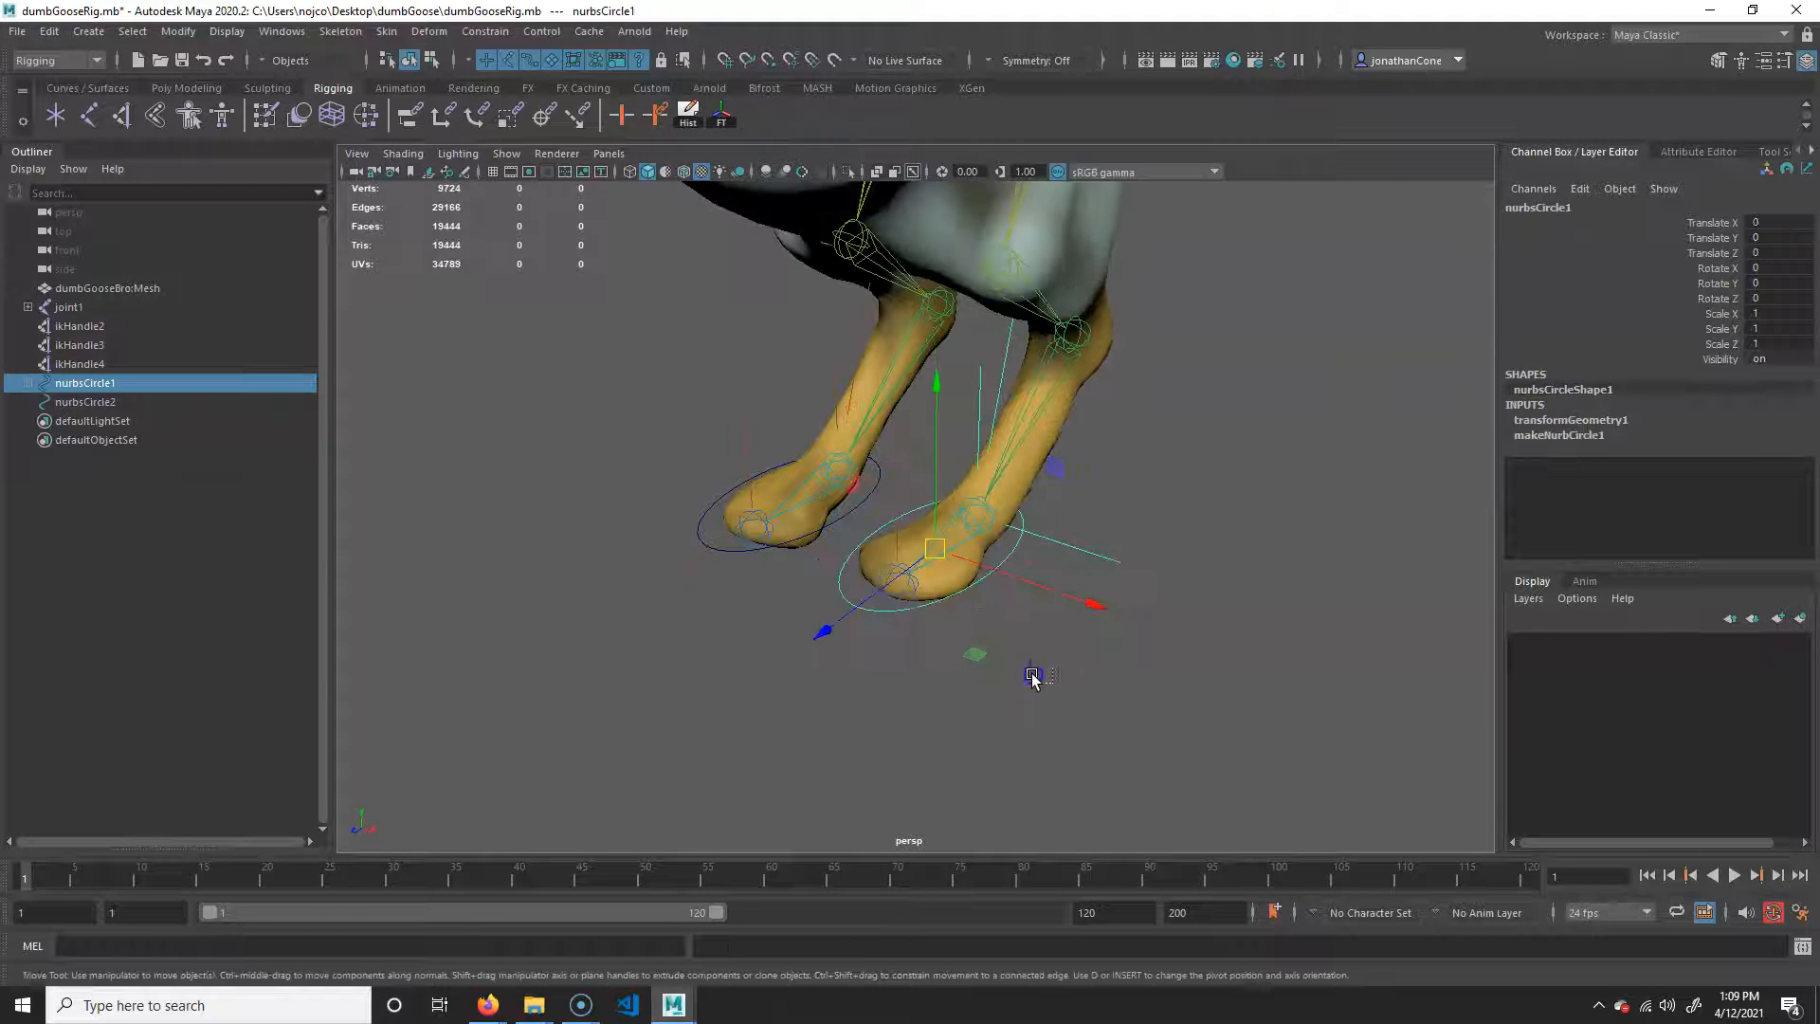
- Parent the left toe's IK handle to the left foot's circle control
click(897, 584)
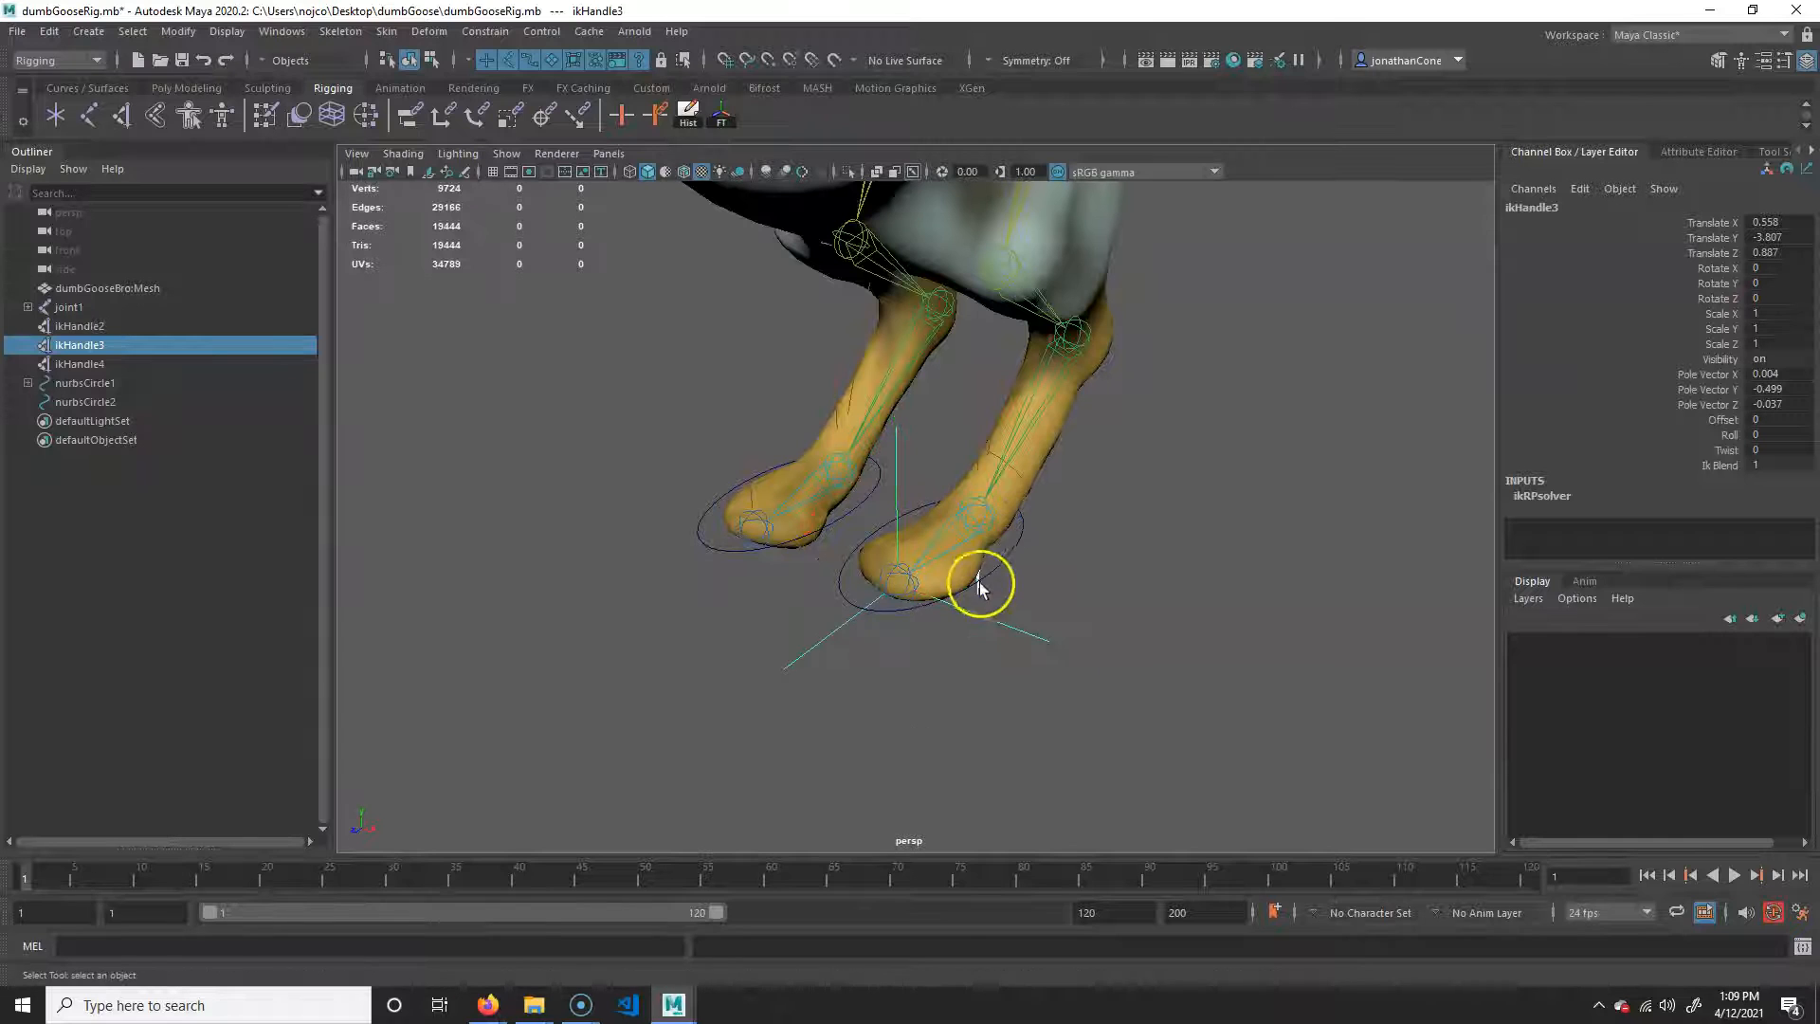
shift+click(912, 613)
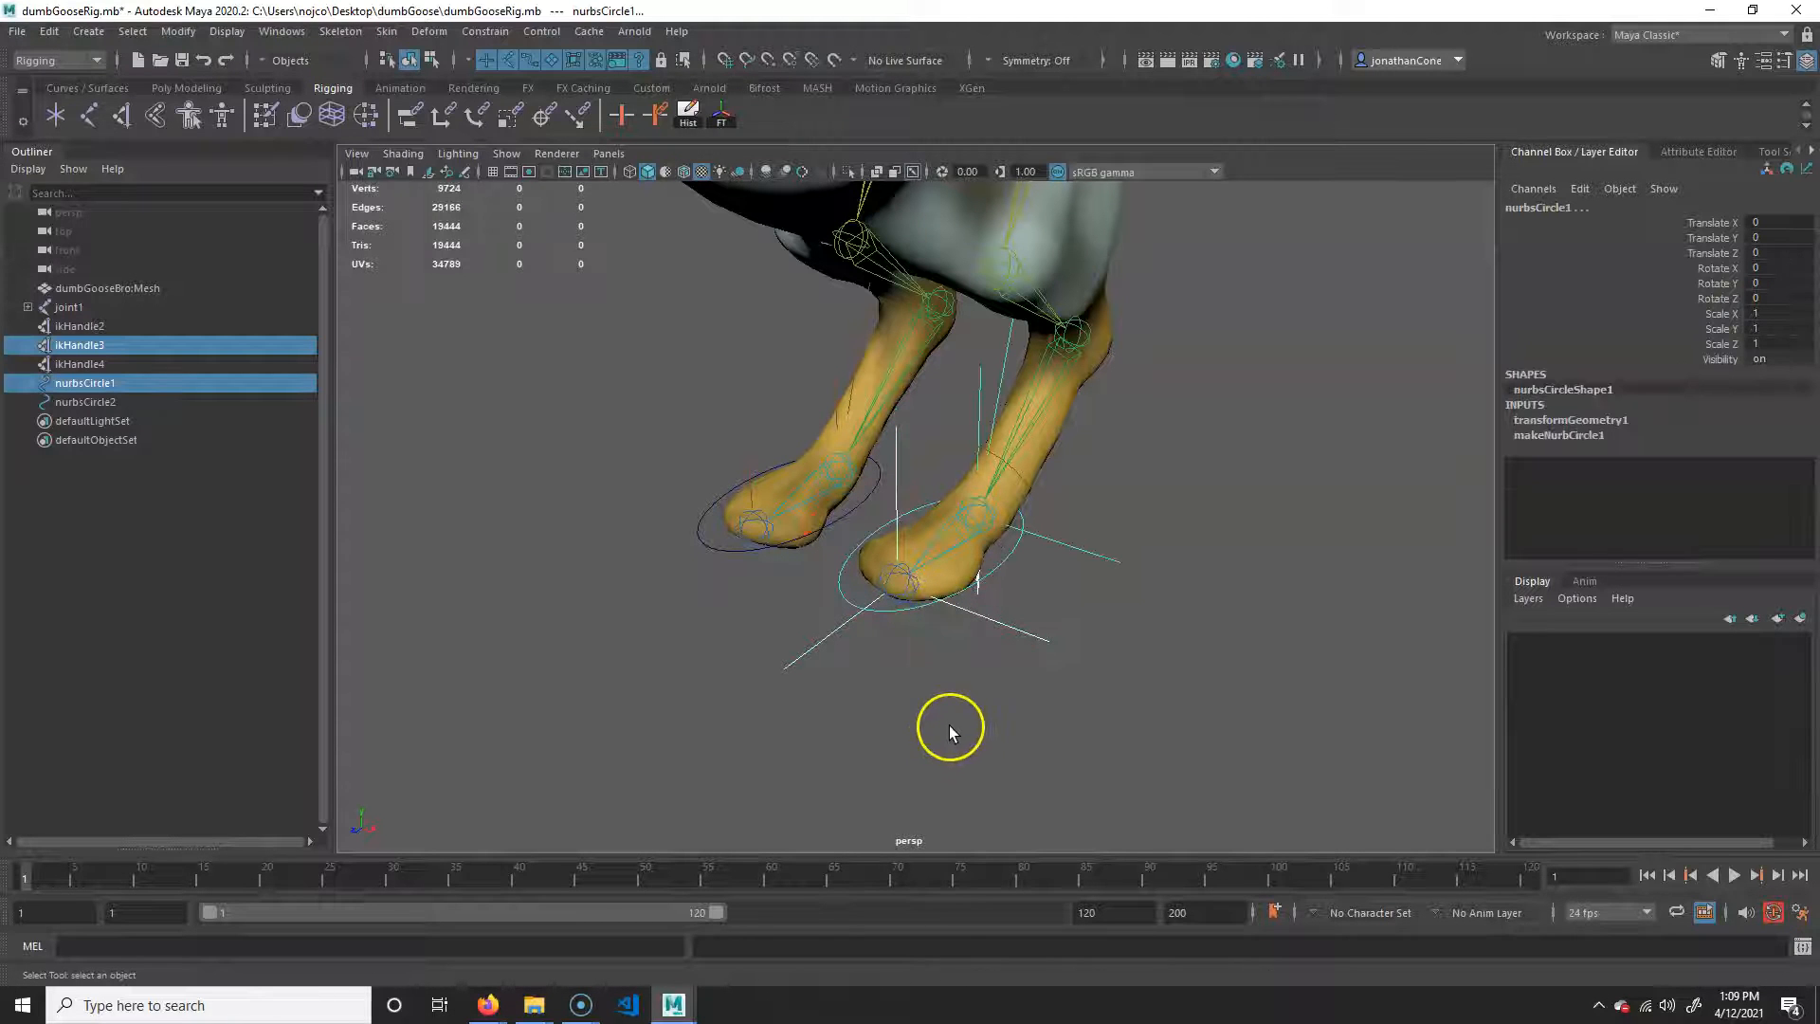
key(p)
- Move the left foot control to test both parented IK handles, undo the move and clear the selection
click(1001, 562)
alt+drag(1054, 627, 991, 599)
key(w)
drag(950, 530, 893, 491)
key(ctrl+z)
click(861, 497)
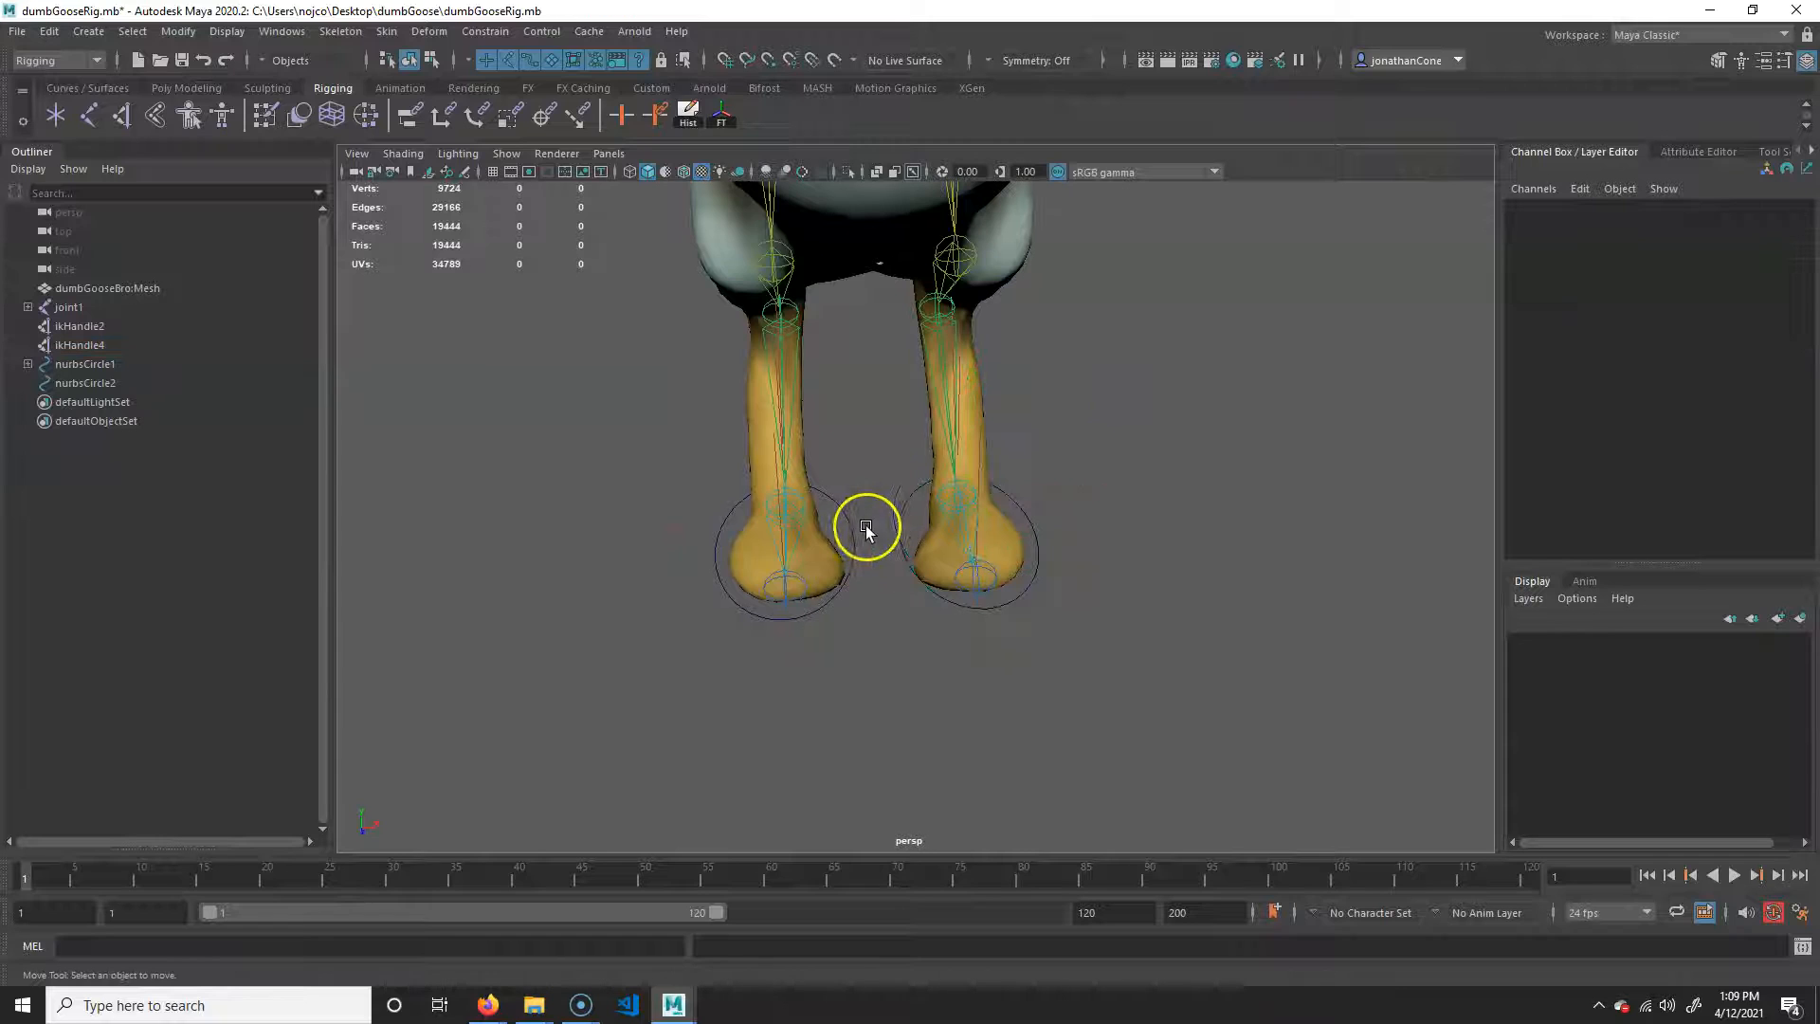
- Parent the right ankle's and right toe's IK handles to the right foot's circle control
click(892, 471)
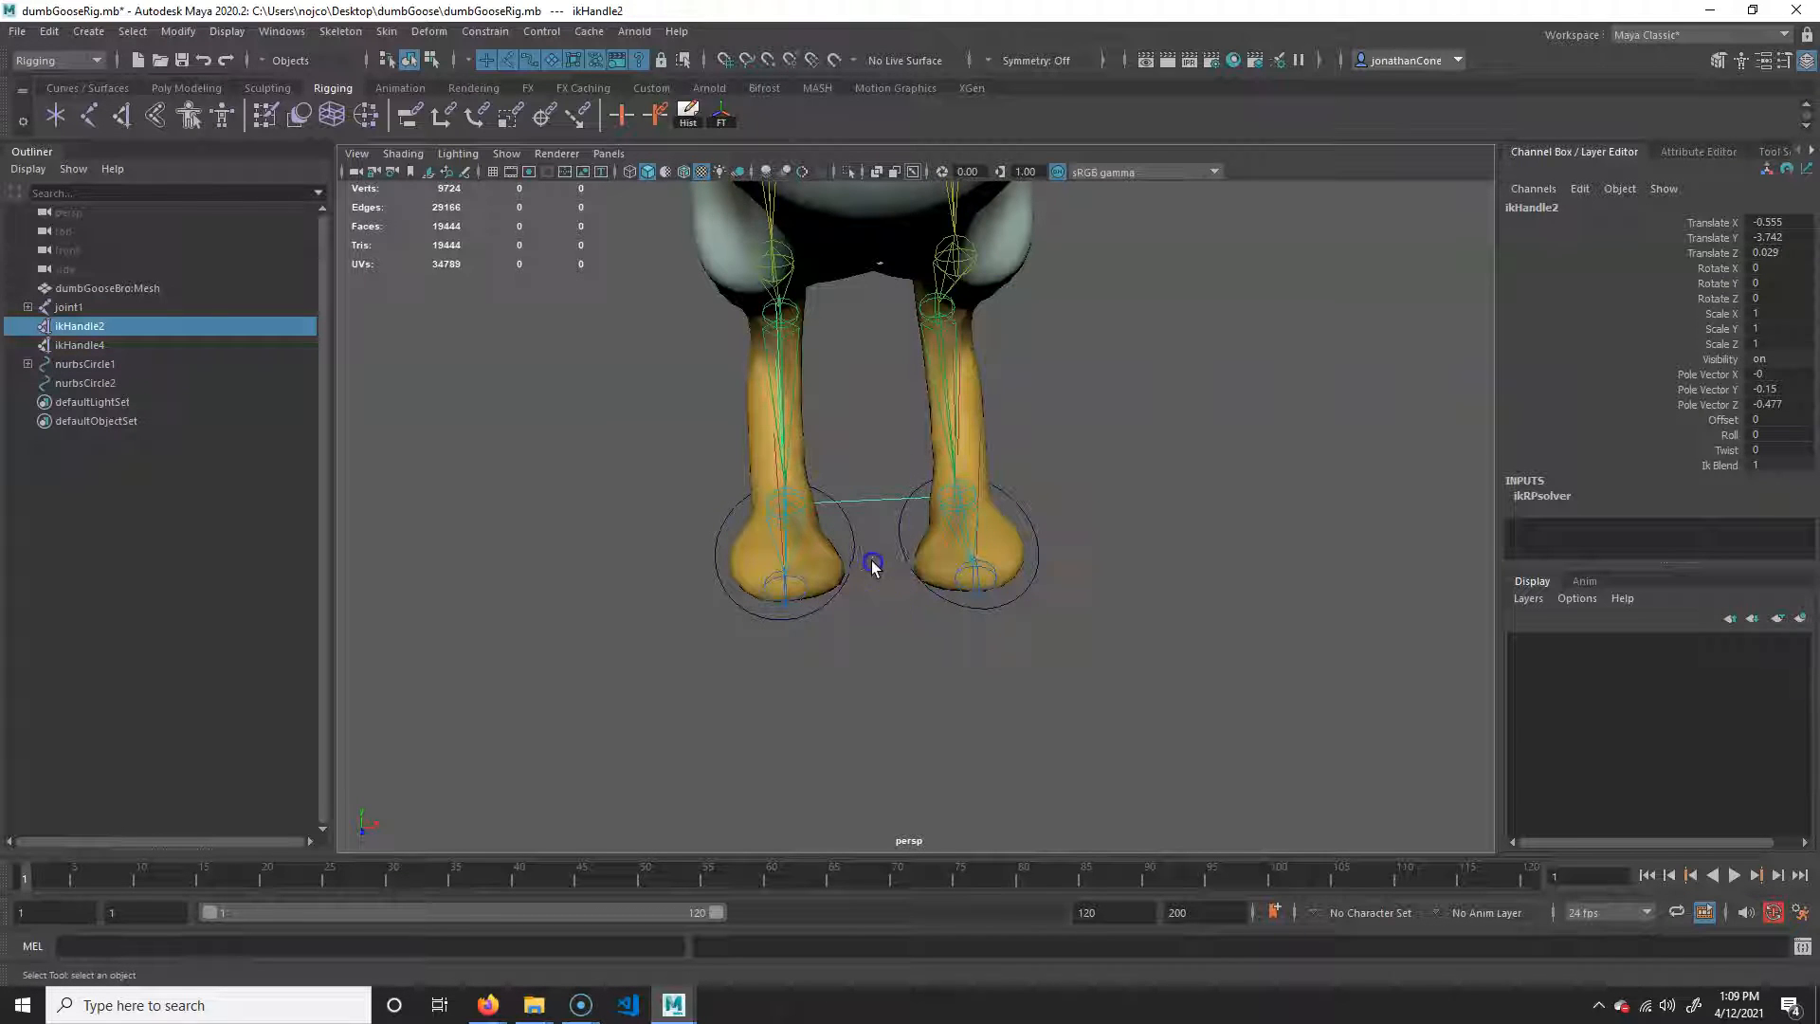
shift+drag(872, 560, 878, 656)
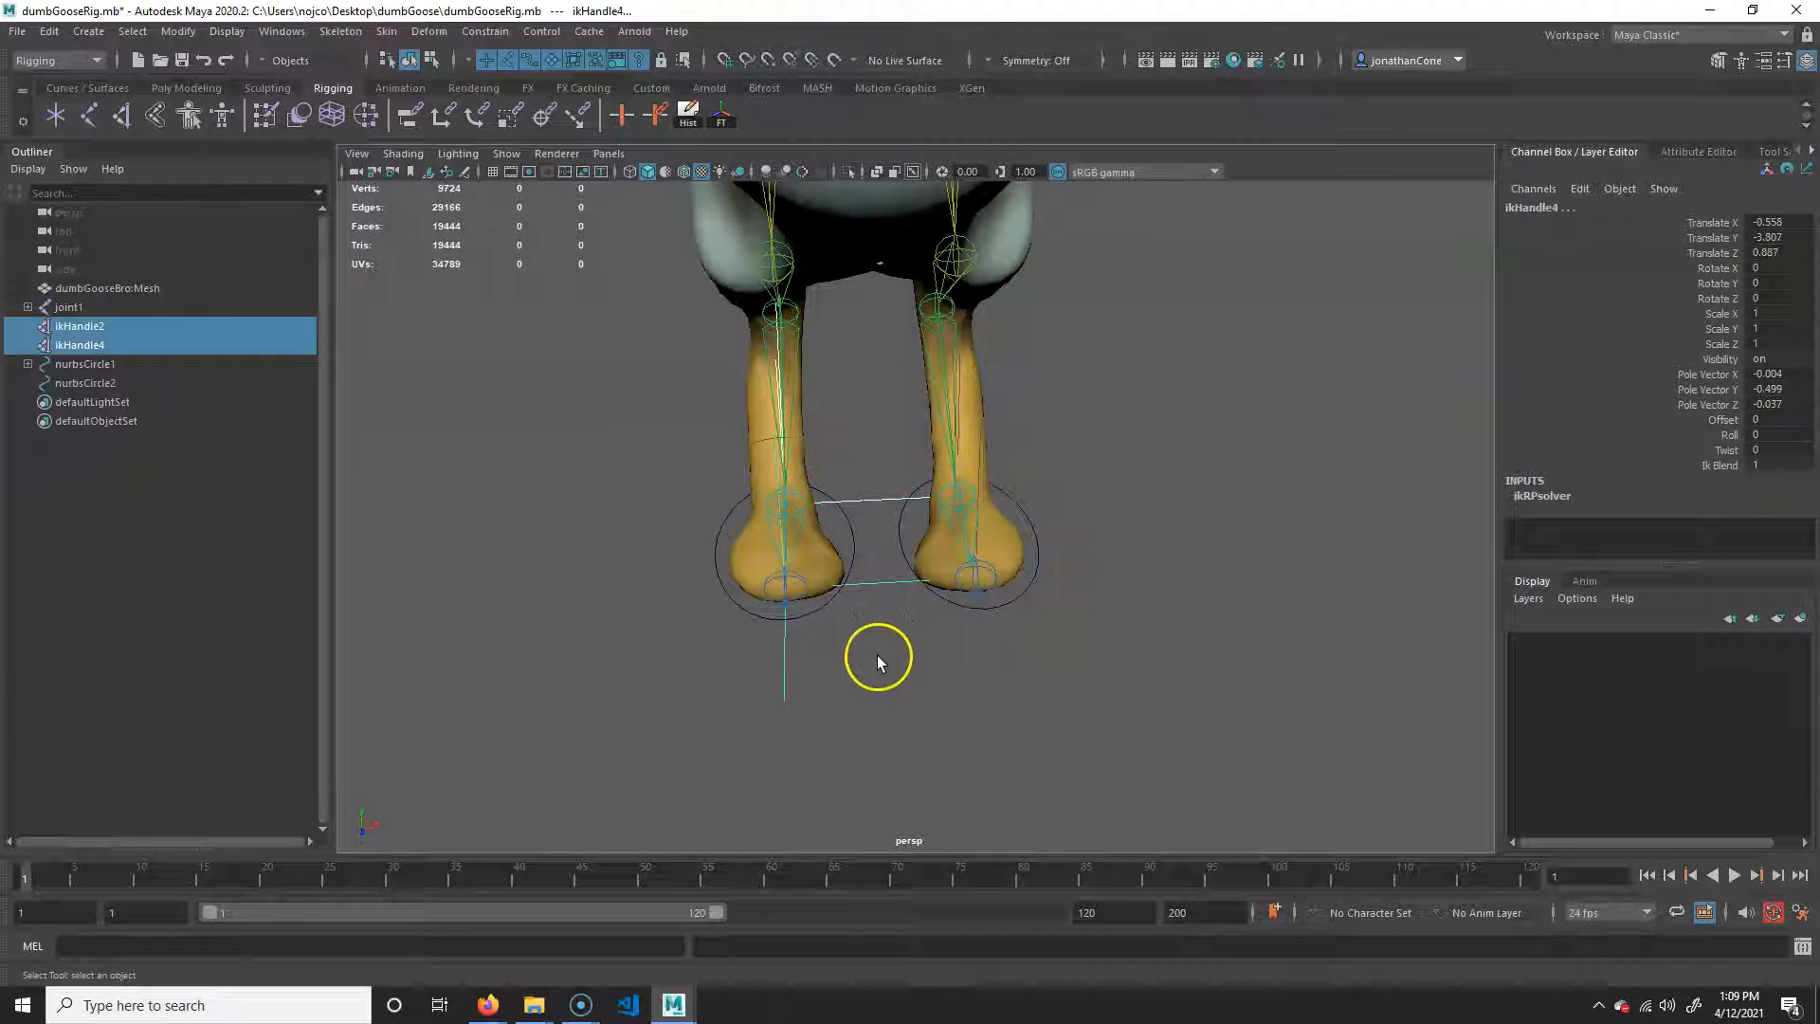
shift+click(723, 588)
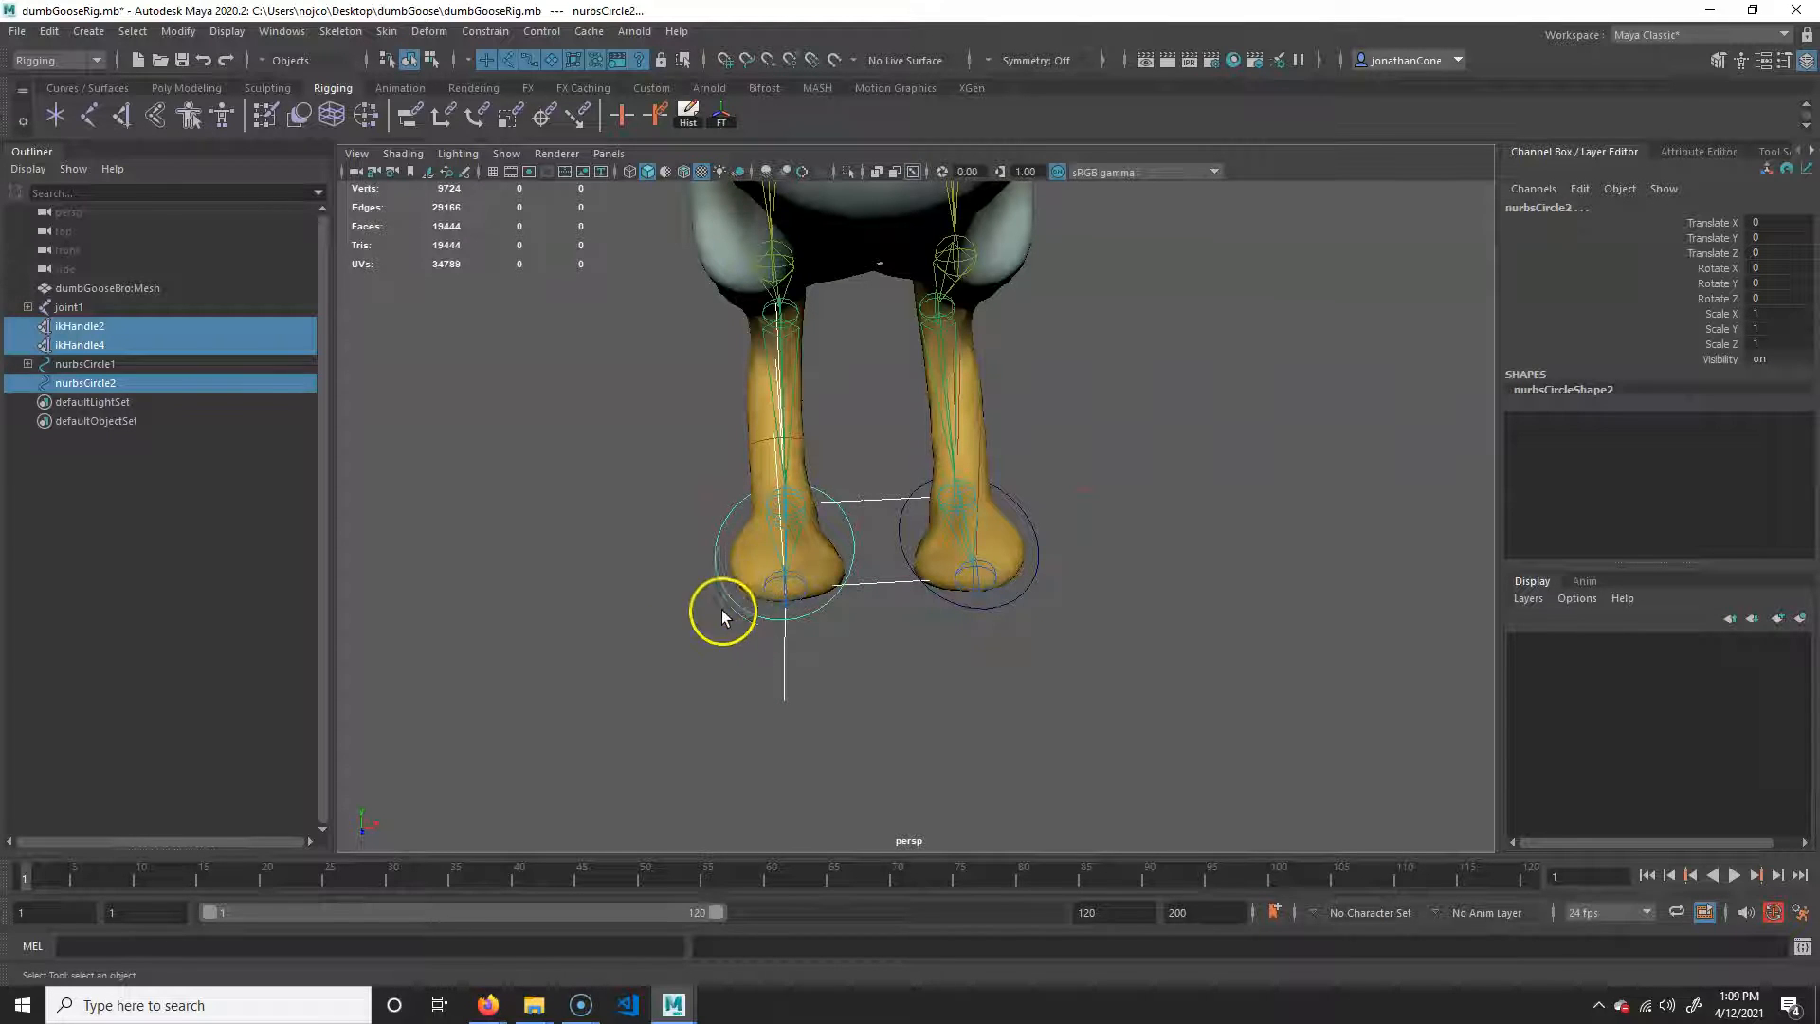
key(p)
- Test-move the right foot control, undo the move and inspect the legs from several angles
click(739, 618)
alt+drag(905, 625, 1016, 484)
key(w)
key(ctrl+z)
scroll(824, 492, down, 1)
alt+drag(901, 495, 897, 508)
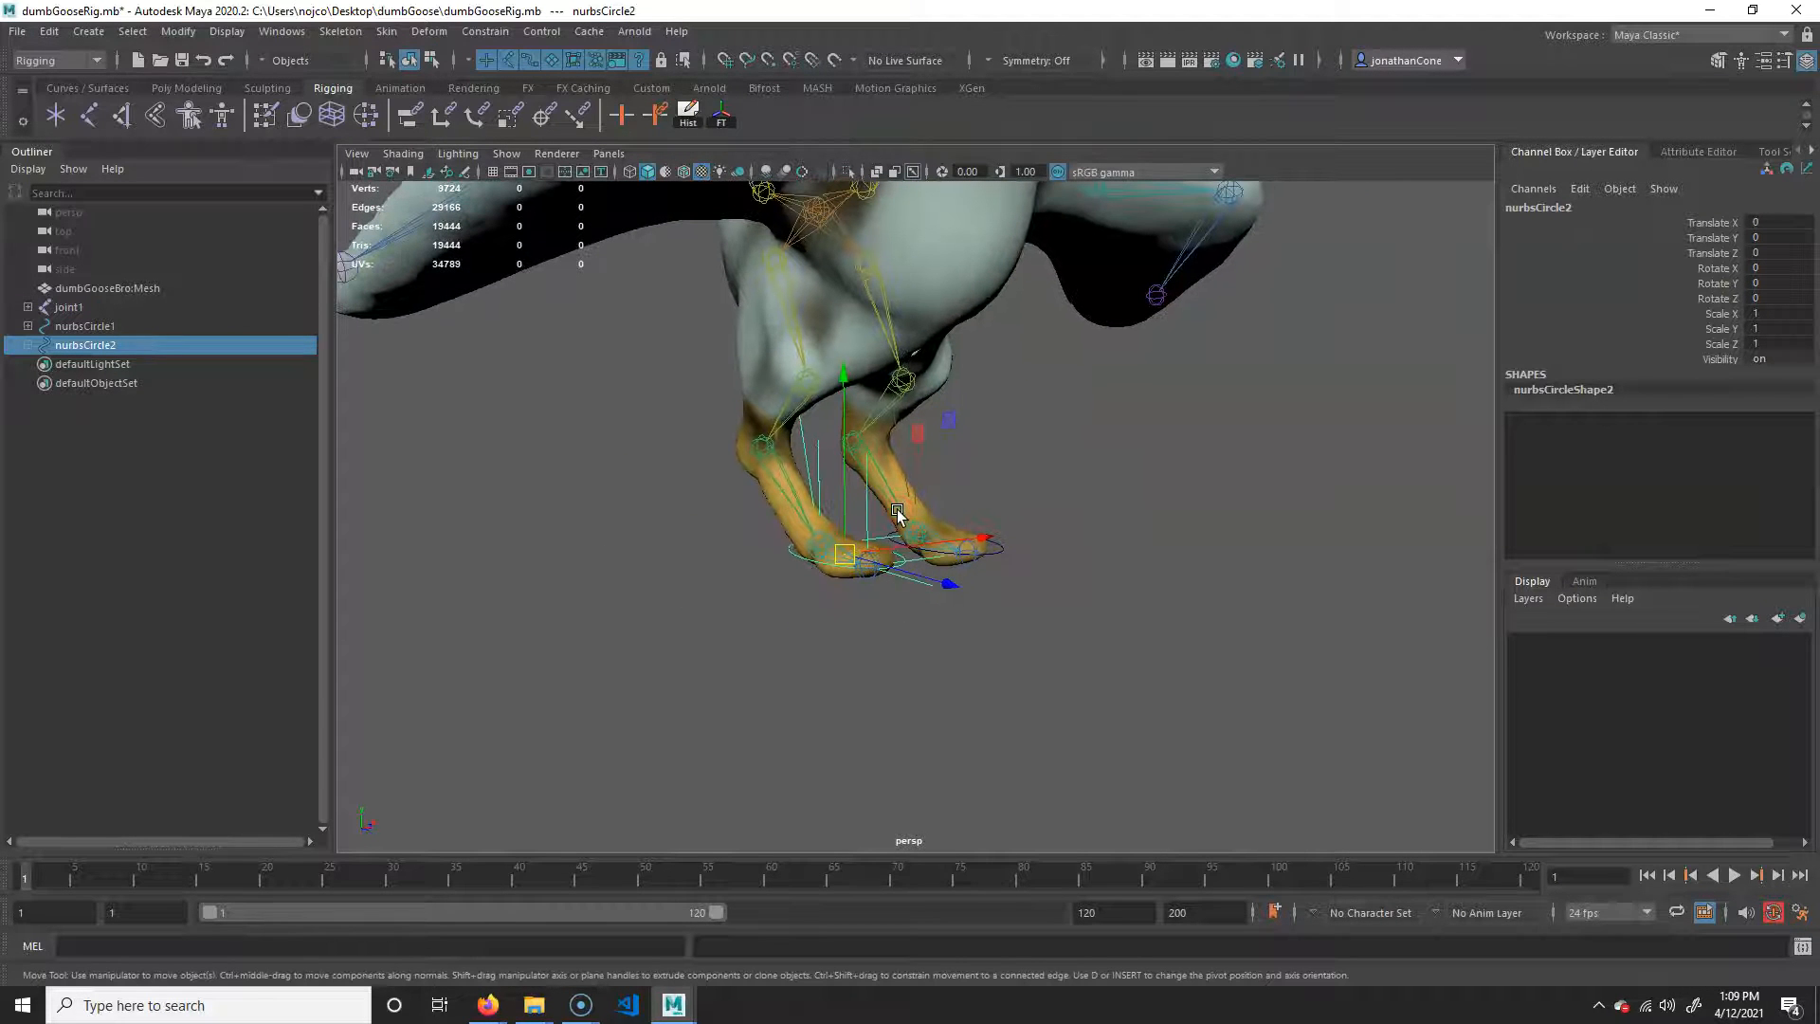
alt+drag(992, 452, 685, 466)
alt+drag(779, 378, 838, 398)
alt+drag(919, 548, 845, 528)
alt+drag(1414, 332, 1005, 418)
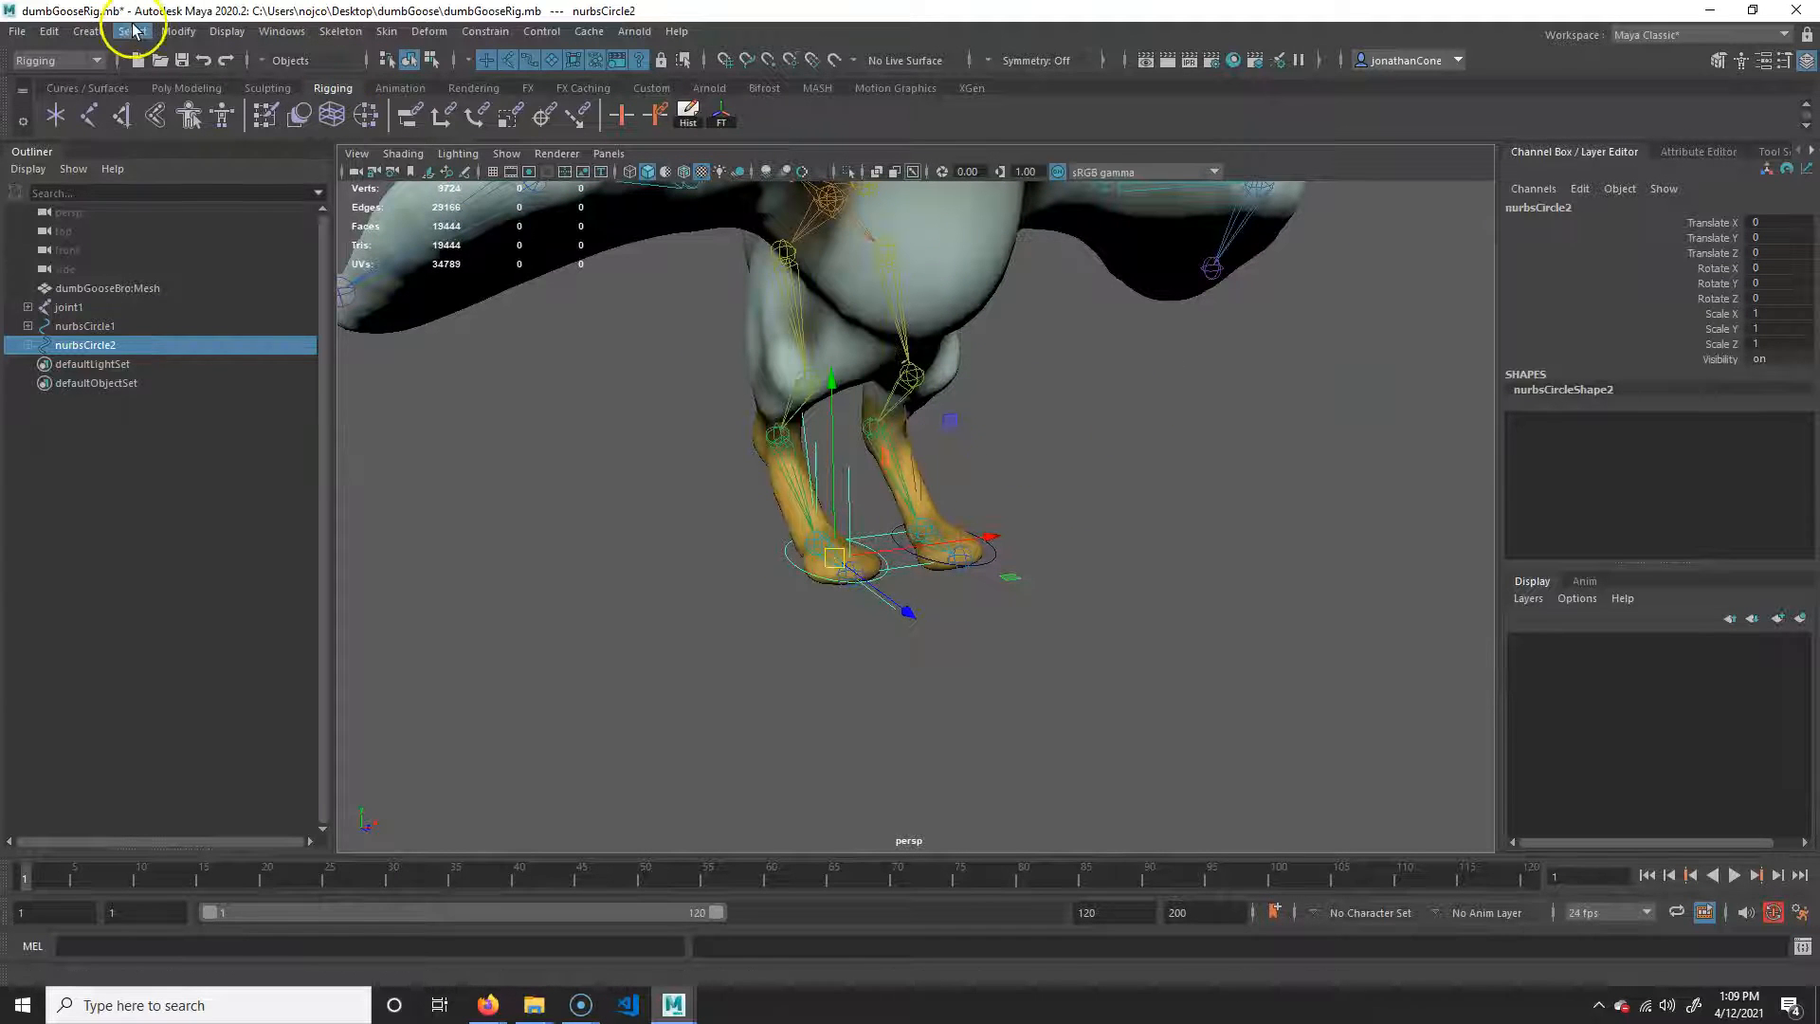
- Create a locator and place it in front of the right leg at about X -0.67, Y -2.39, Z 2.26
click(83, 36)
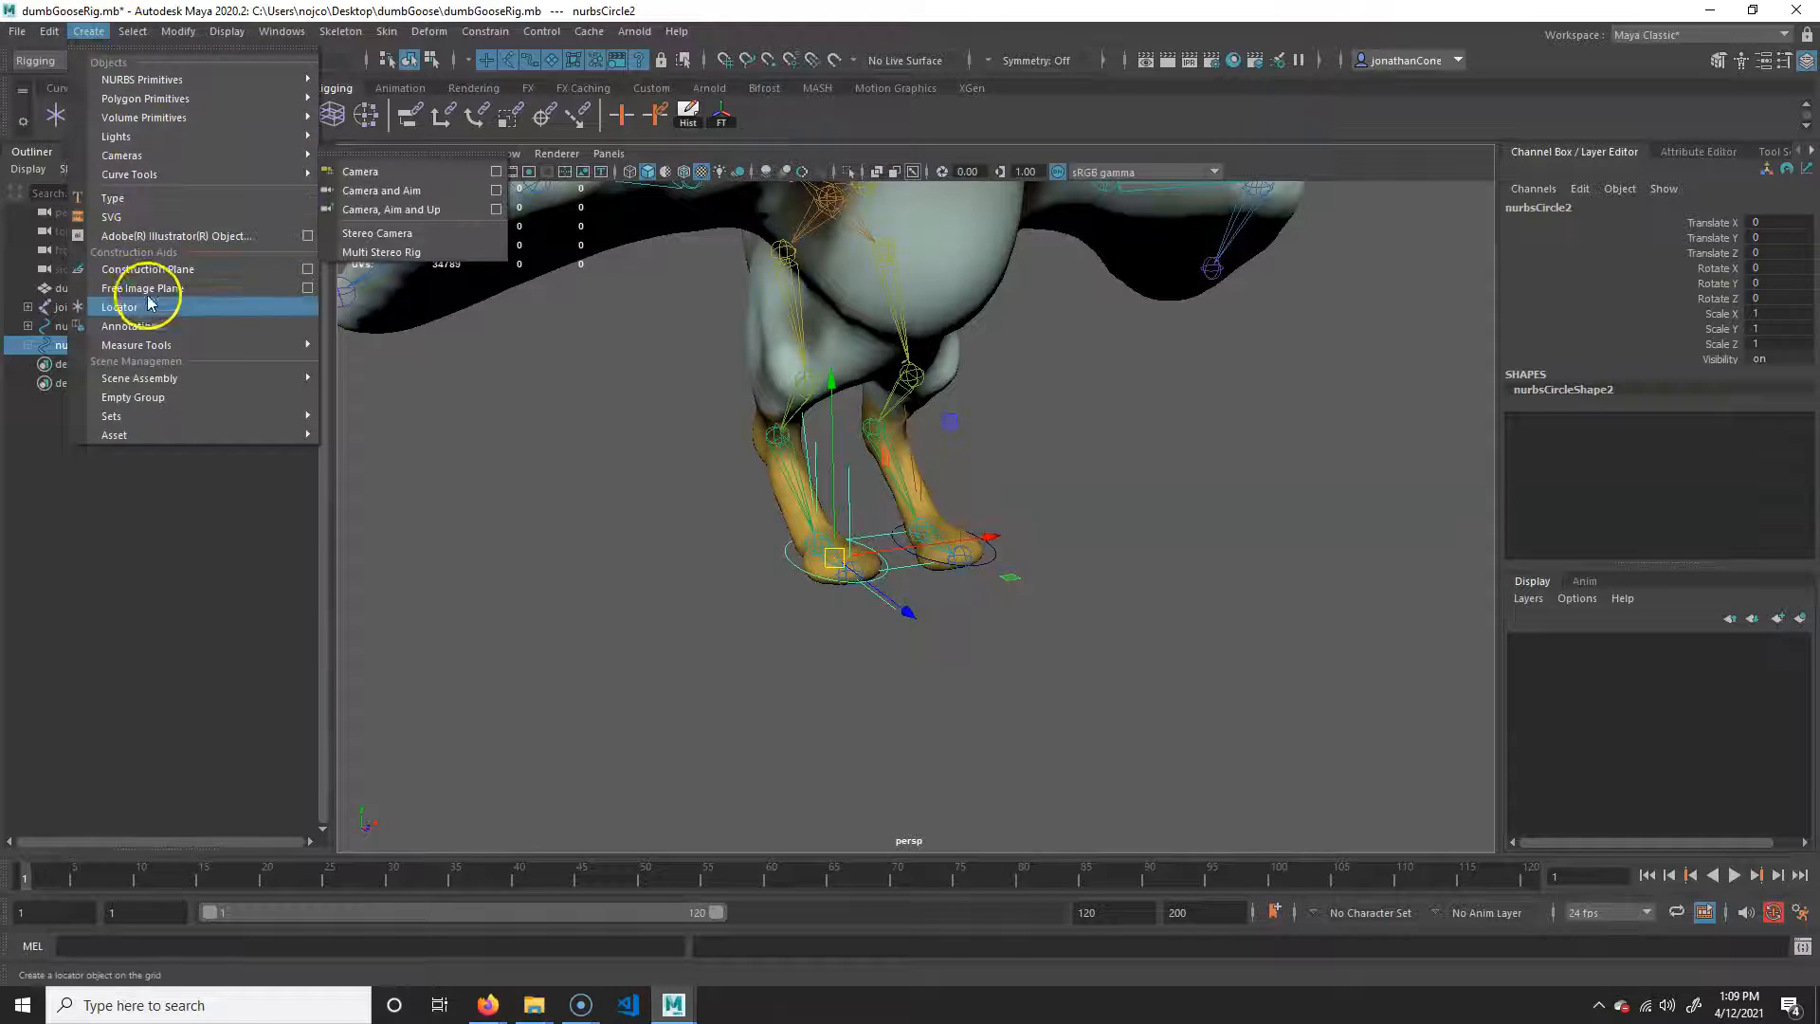
click(119, 307)
alt+drag(622, 512, 853, 357)
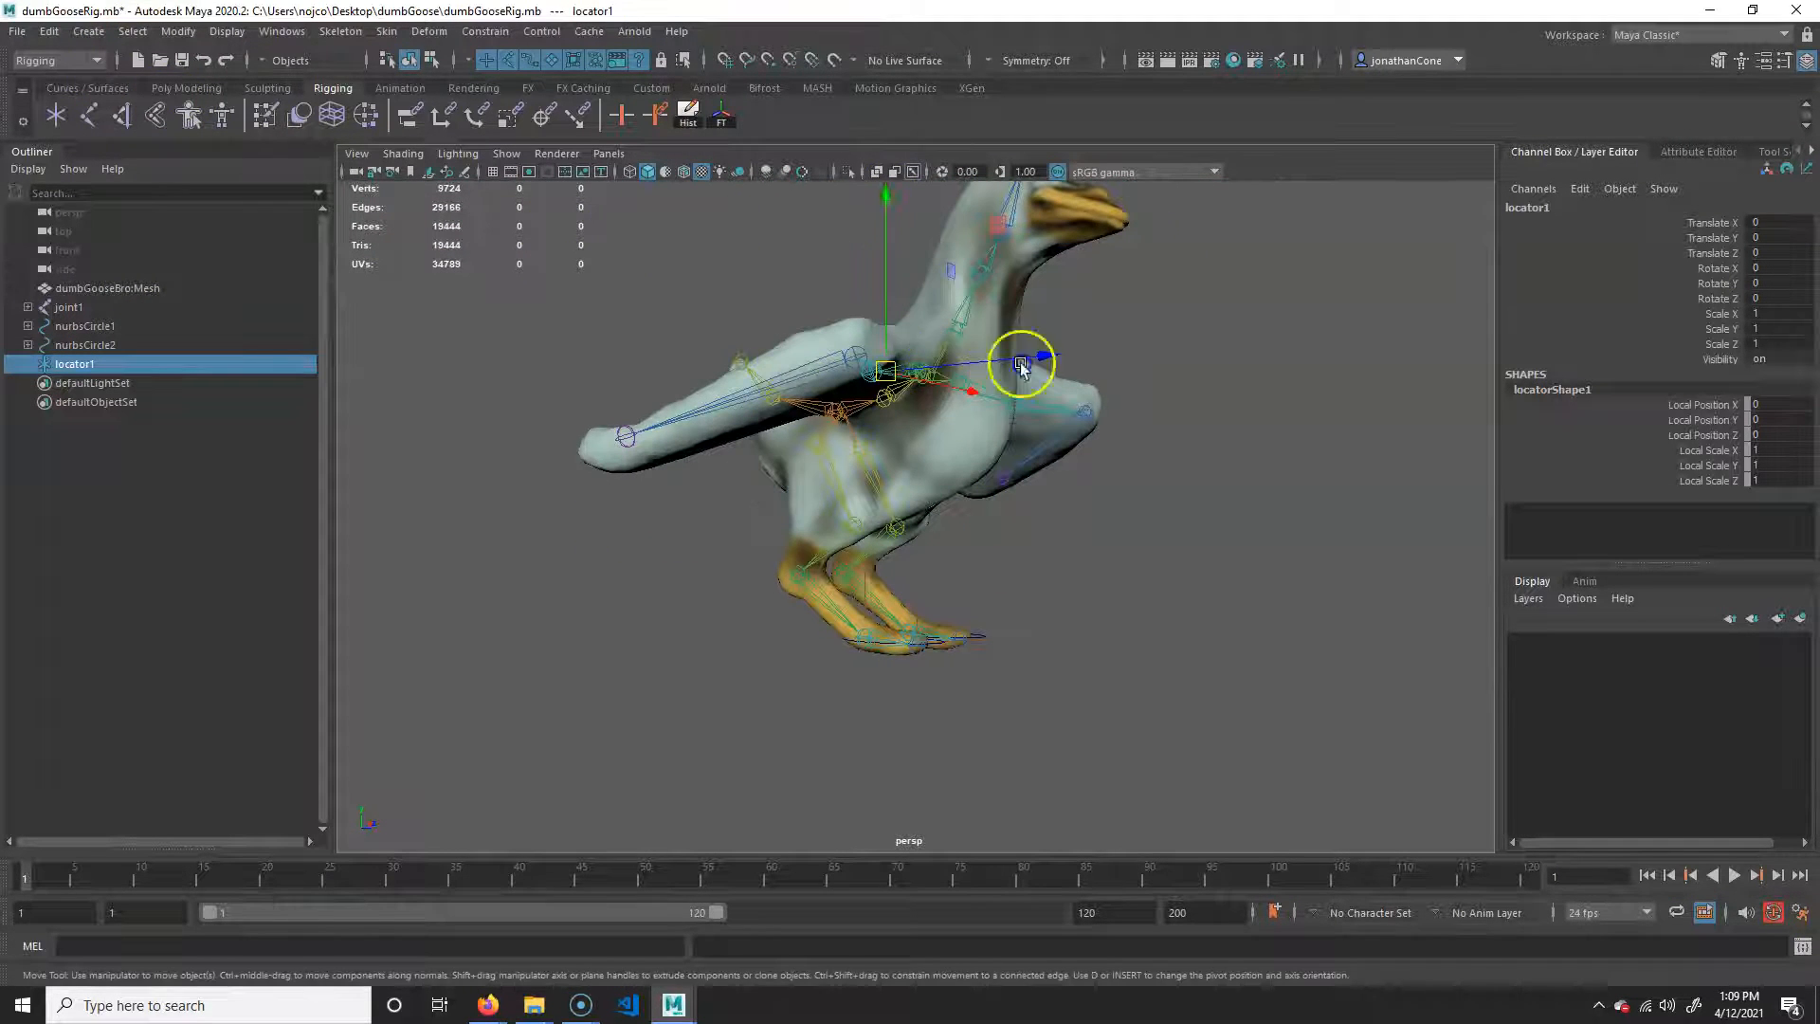
drag(1017, 241, 1012, 644)
alt+right_drag(717, 630, 967, 654)
alt+middle_drag(974, 688, 1040, 585)
mouse_move(1040, 585)
alt+mouse_down()
mouse_move(910, 569)
mouse_move(1061, 572)
alt+mouse_up()
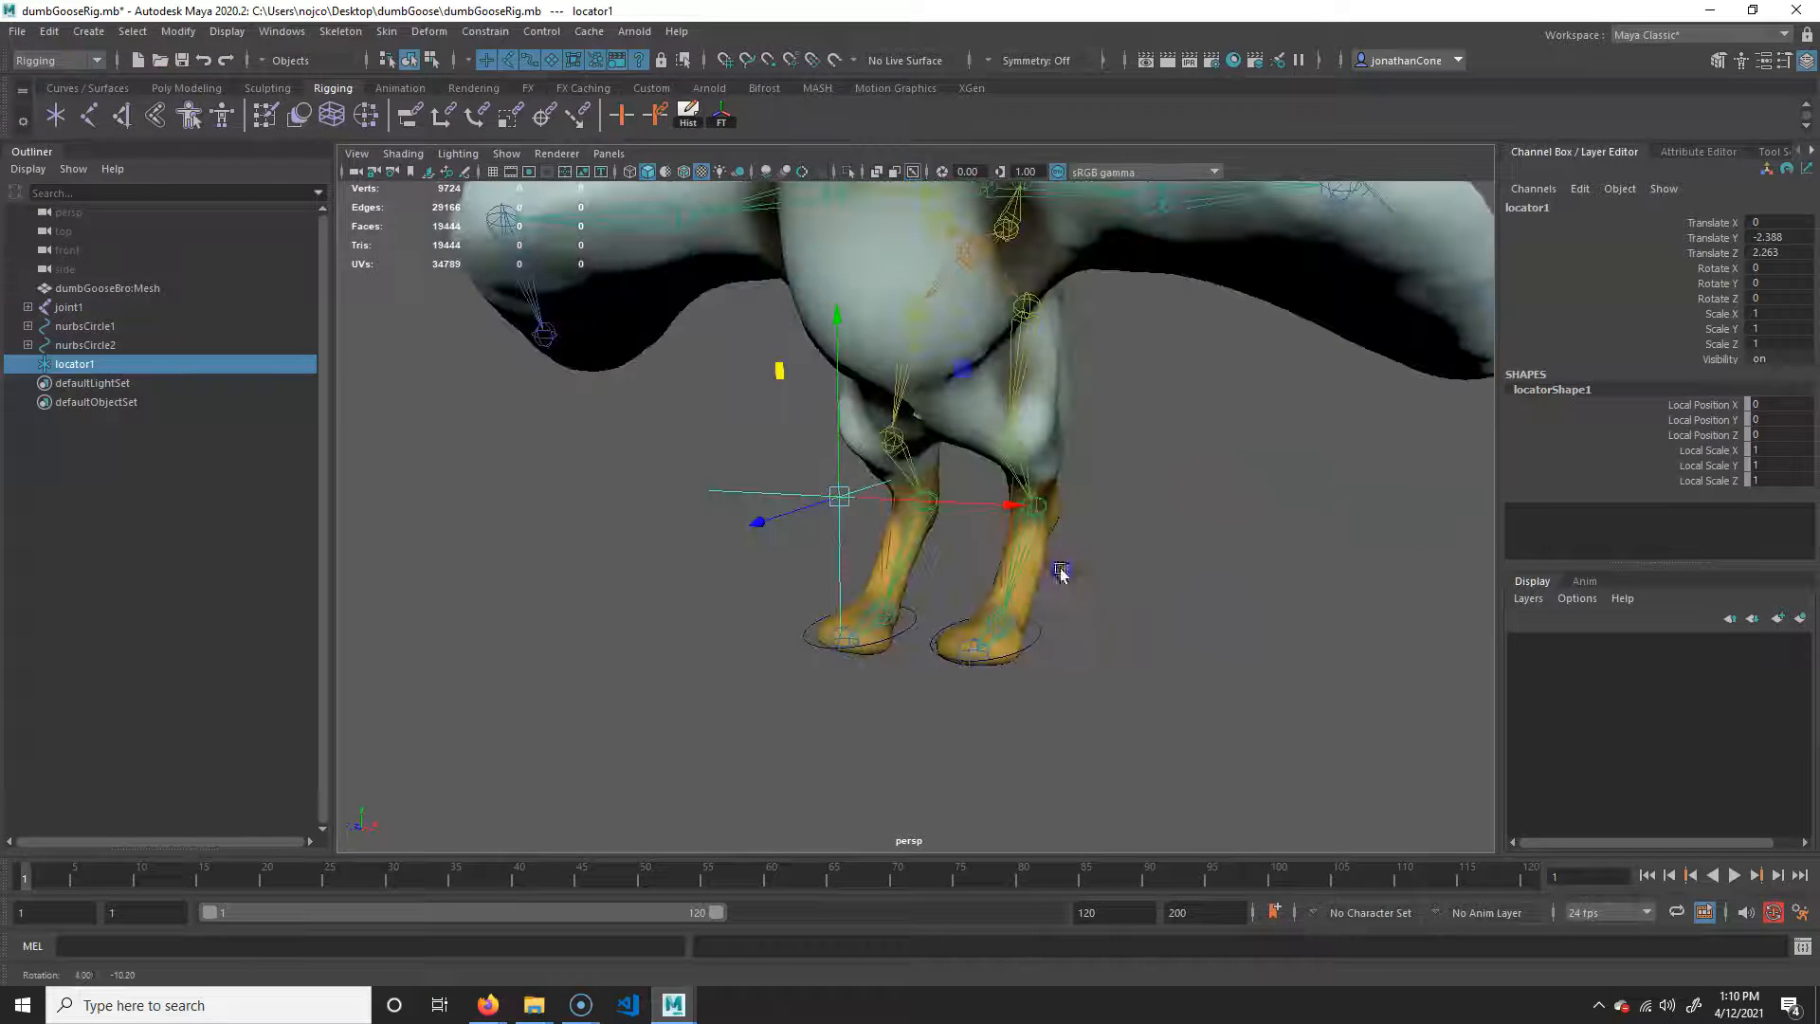
drag(982, 510, 863, 551)
drag(1062, 515, 1060, 515)
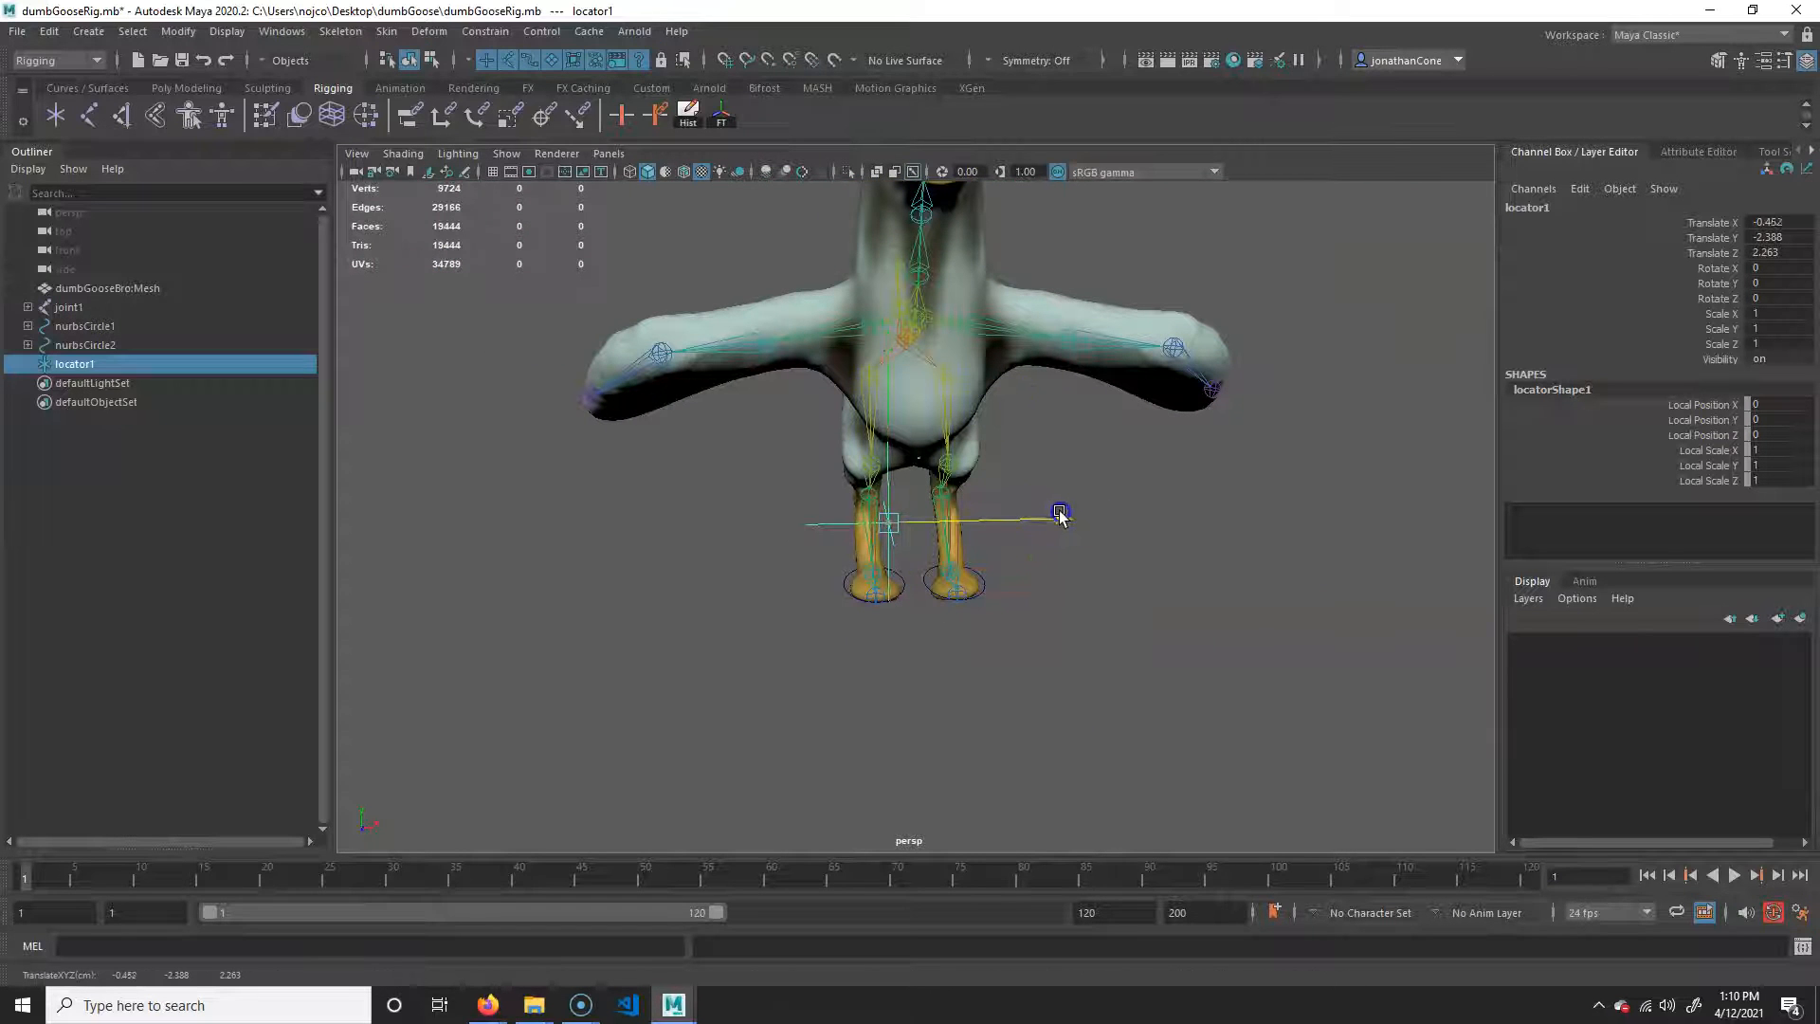
alt+drag(926, 664, 862, 711)
- Duplicate the locator and move the copy in front of the left leg, at about X 0.64
key(ctrl+d)
drag(1026, 586, 1206, 678)
key(r)
drag(1051, 529, 1015, 519)
key(ctrl+z)
- Set the Local Scale of both locators to 0.25 in X, Y and Z
alt+drag(1280, 555, 1195, 574)
alt+drag(923, 632, 1089, 543)
shift+click(1128, 533)
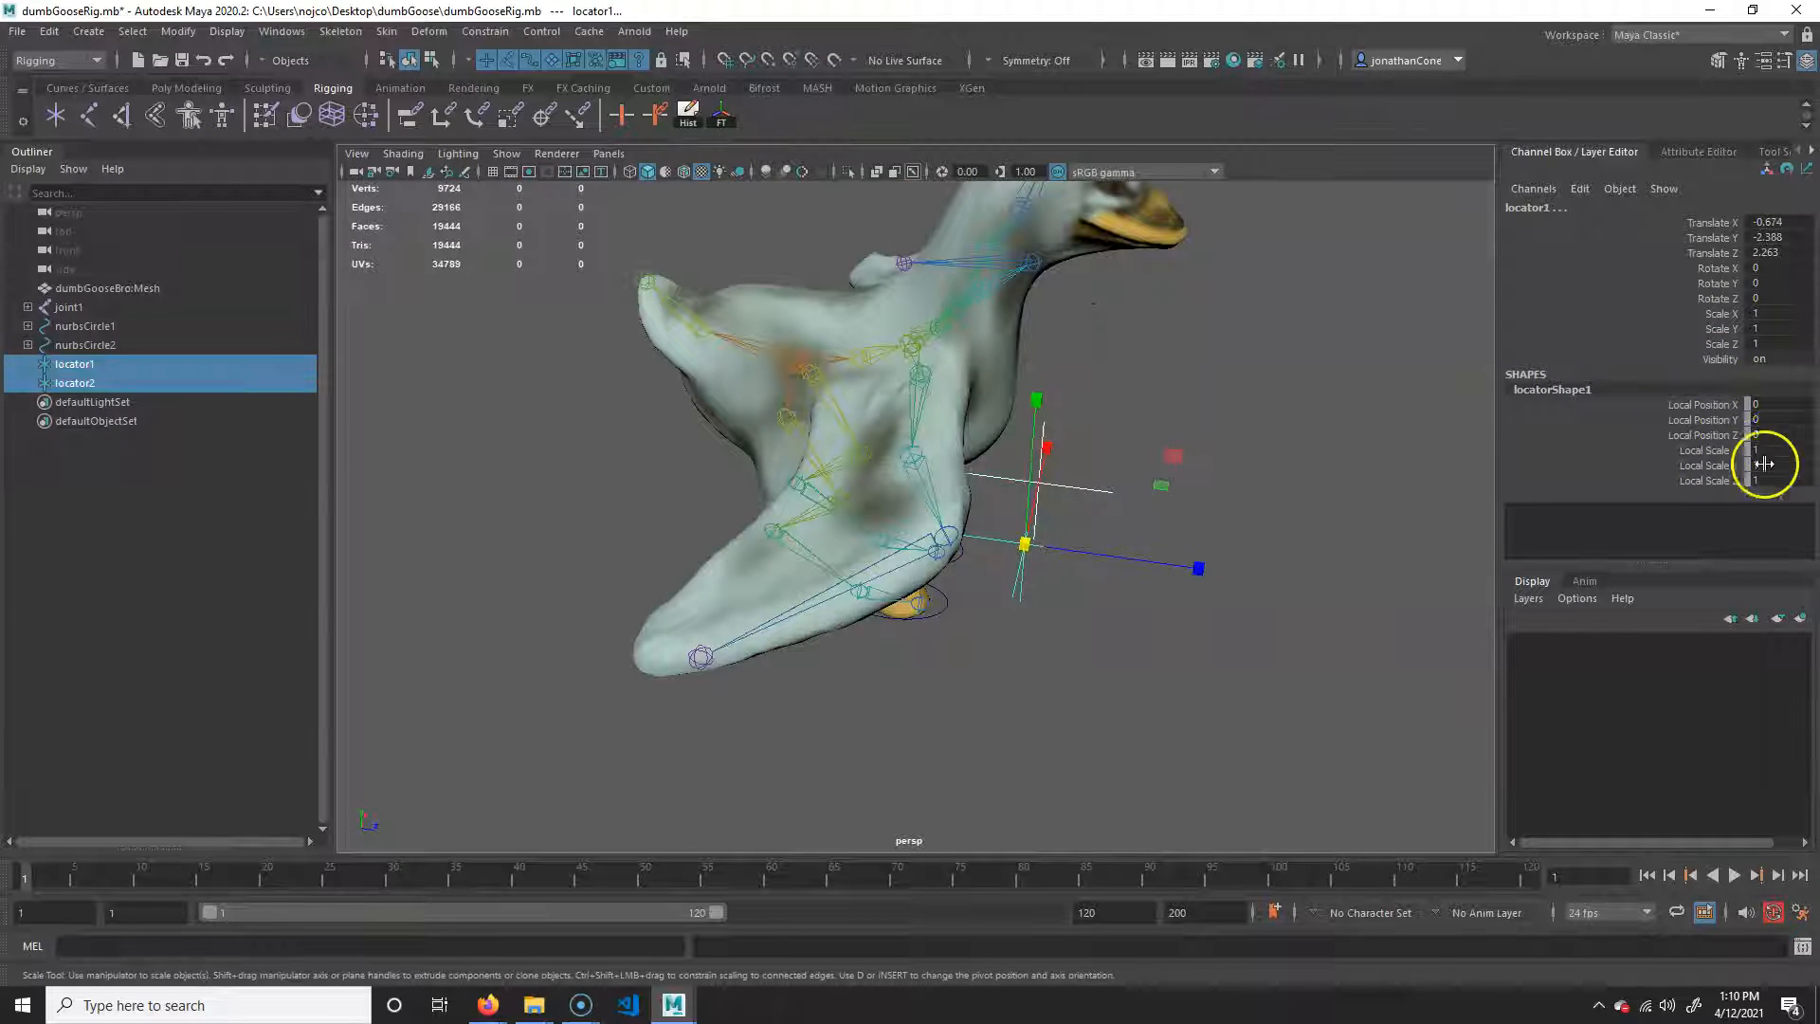
drag(1781, 448, 1783, 480)
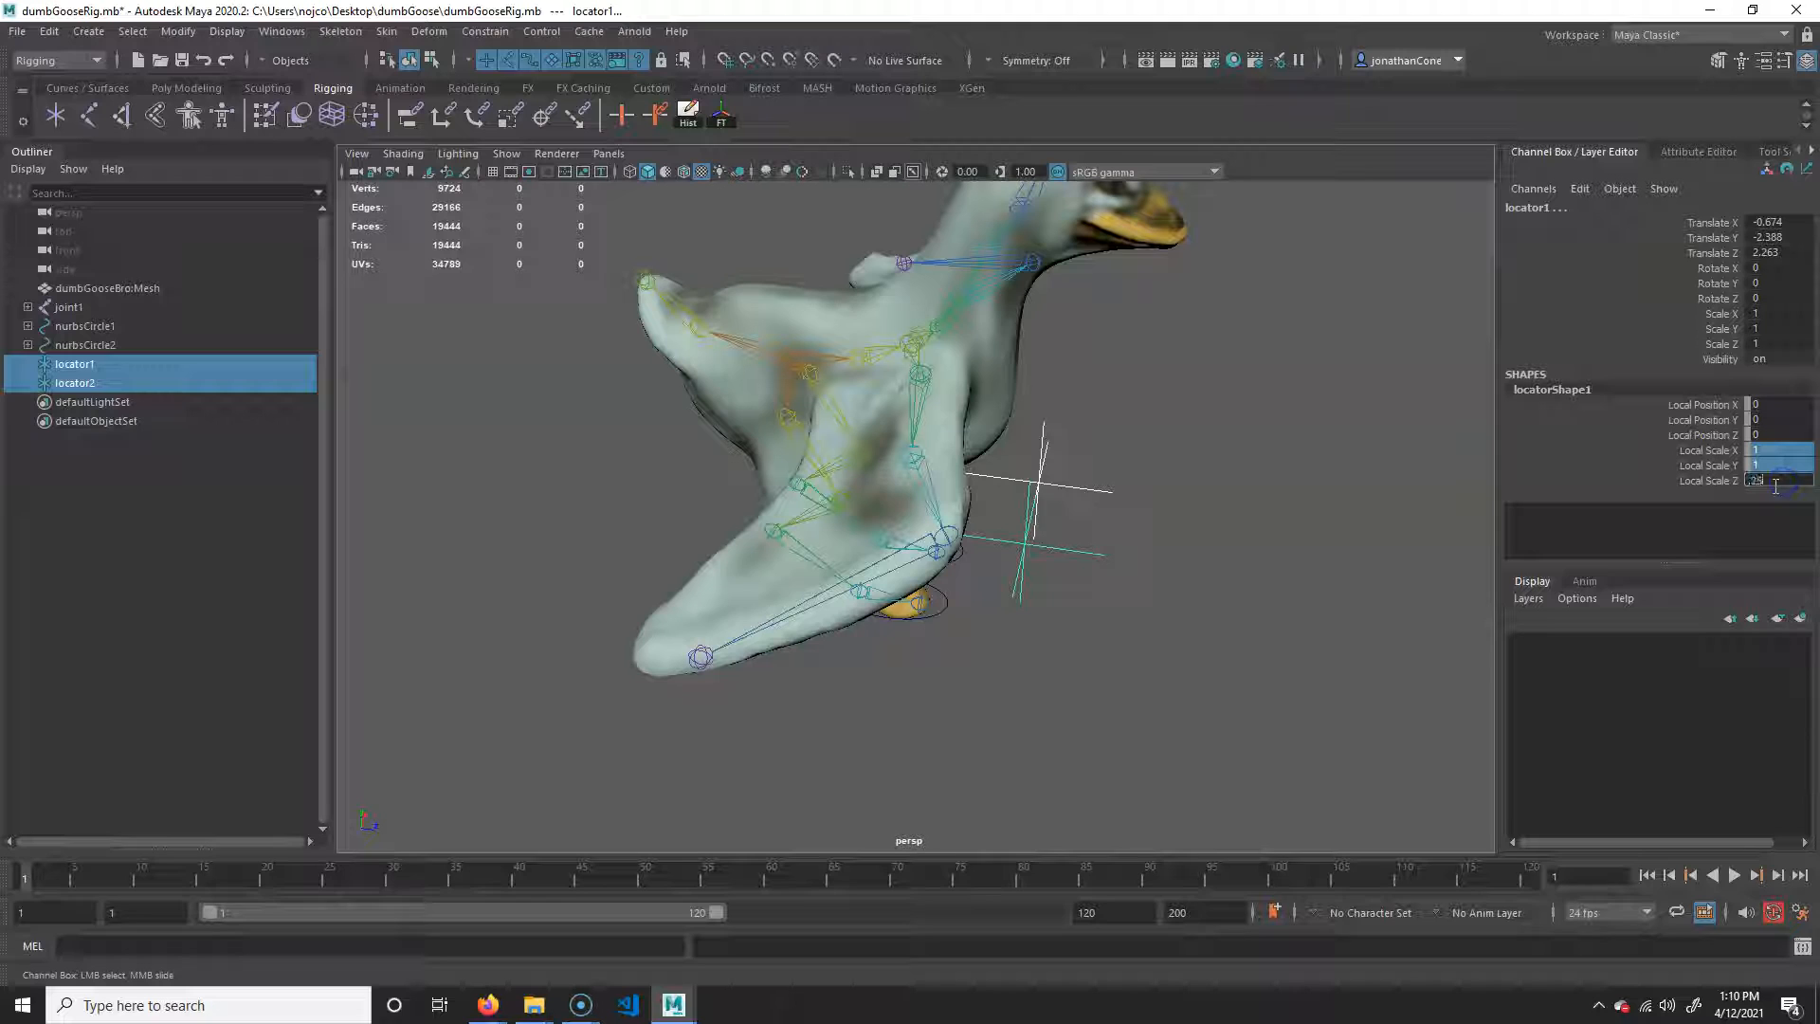
click(1151, 594)
- Apply a Pole Vector constraint from the left leg's locator to the left ankle's IK handle
alt+drag(1155, 704, 924, 637)
click(768, 495)
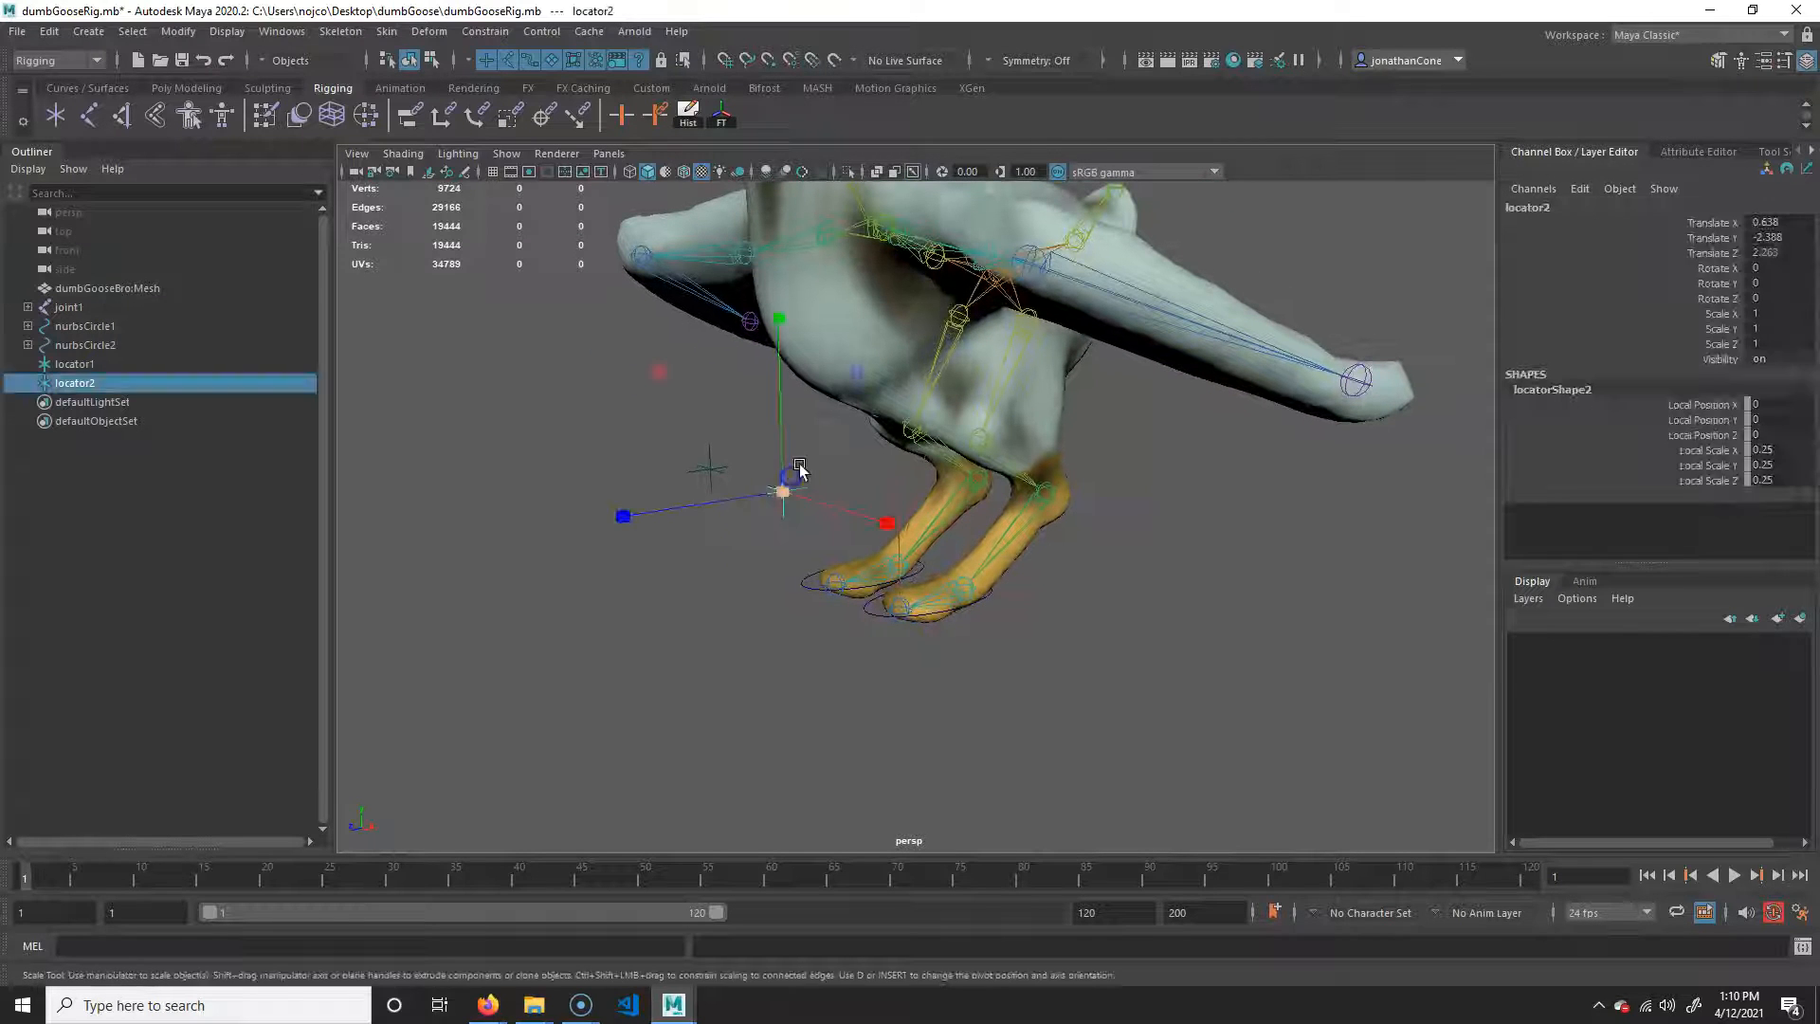
key(q)
click(777, 523)
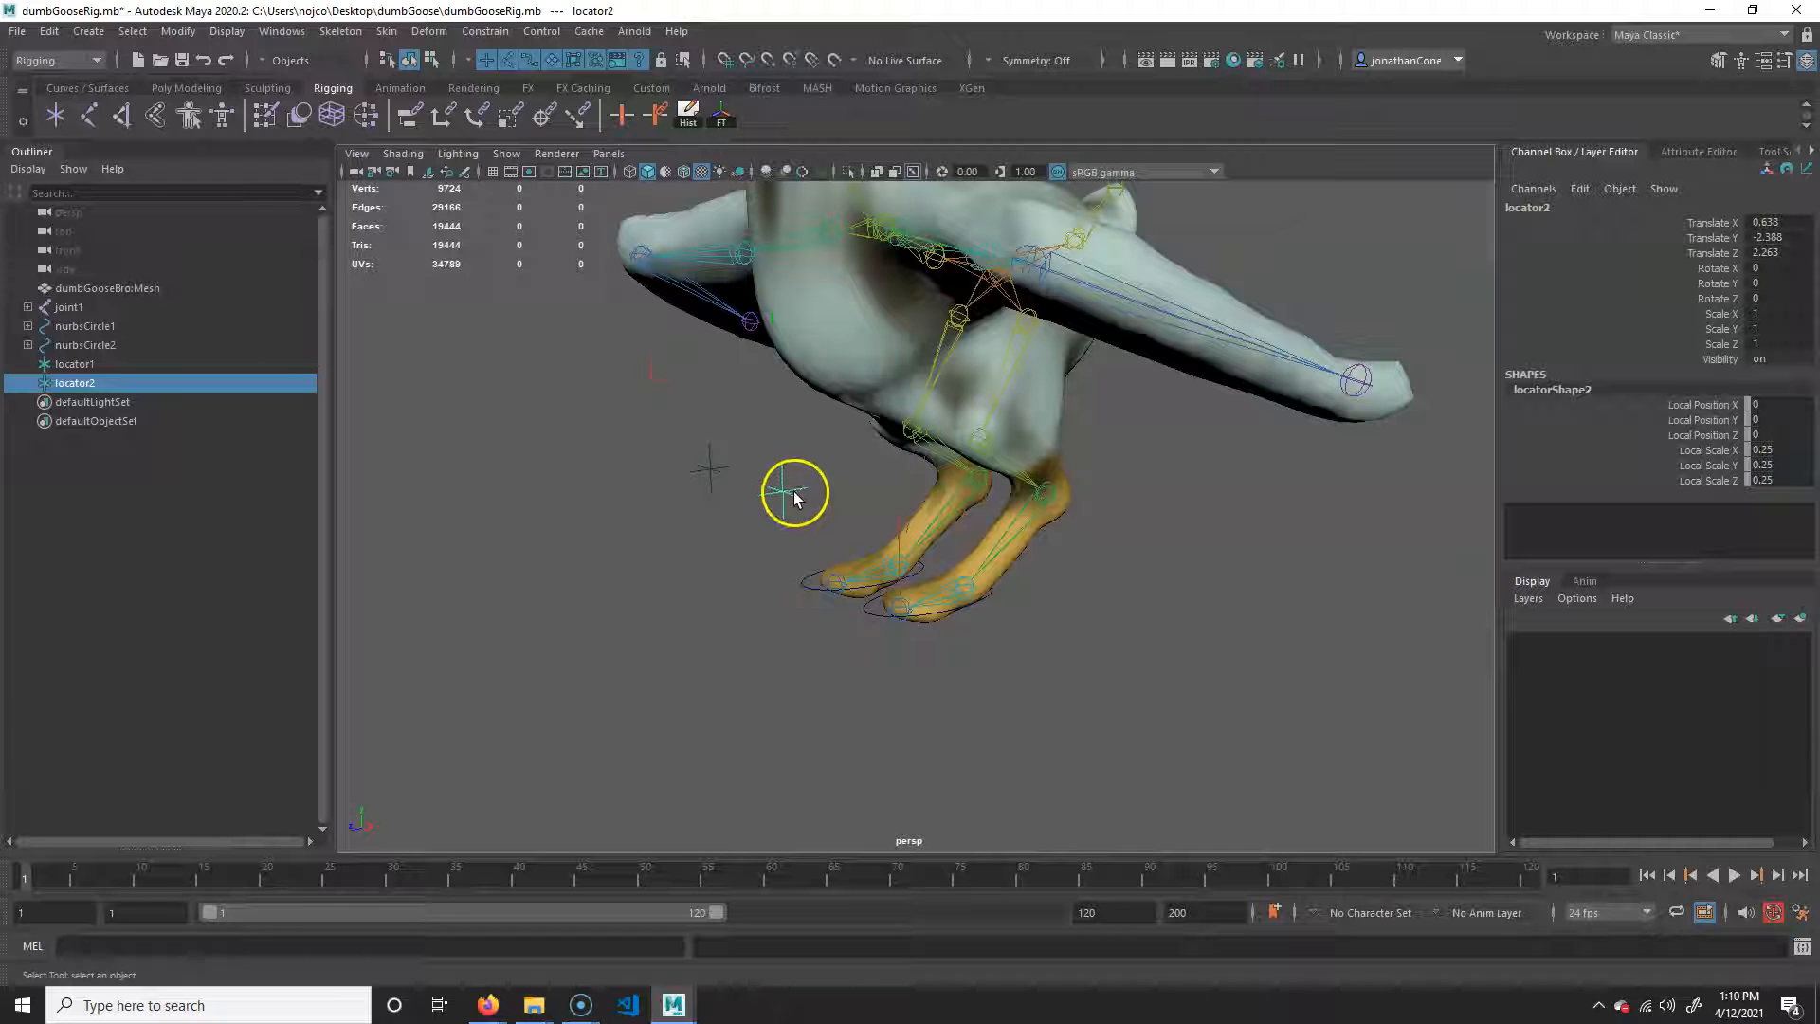
alt+drag(880, 651, 1005, 594)
click(1014, 597)
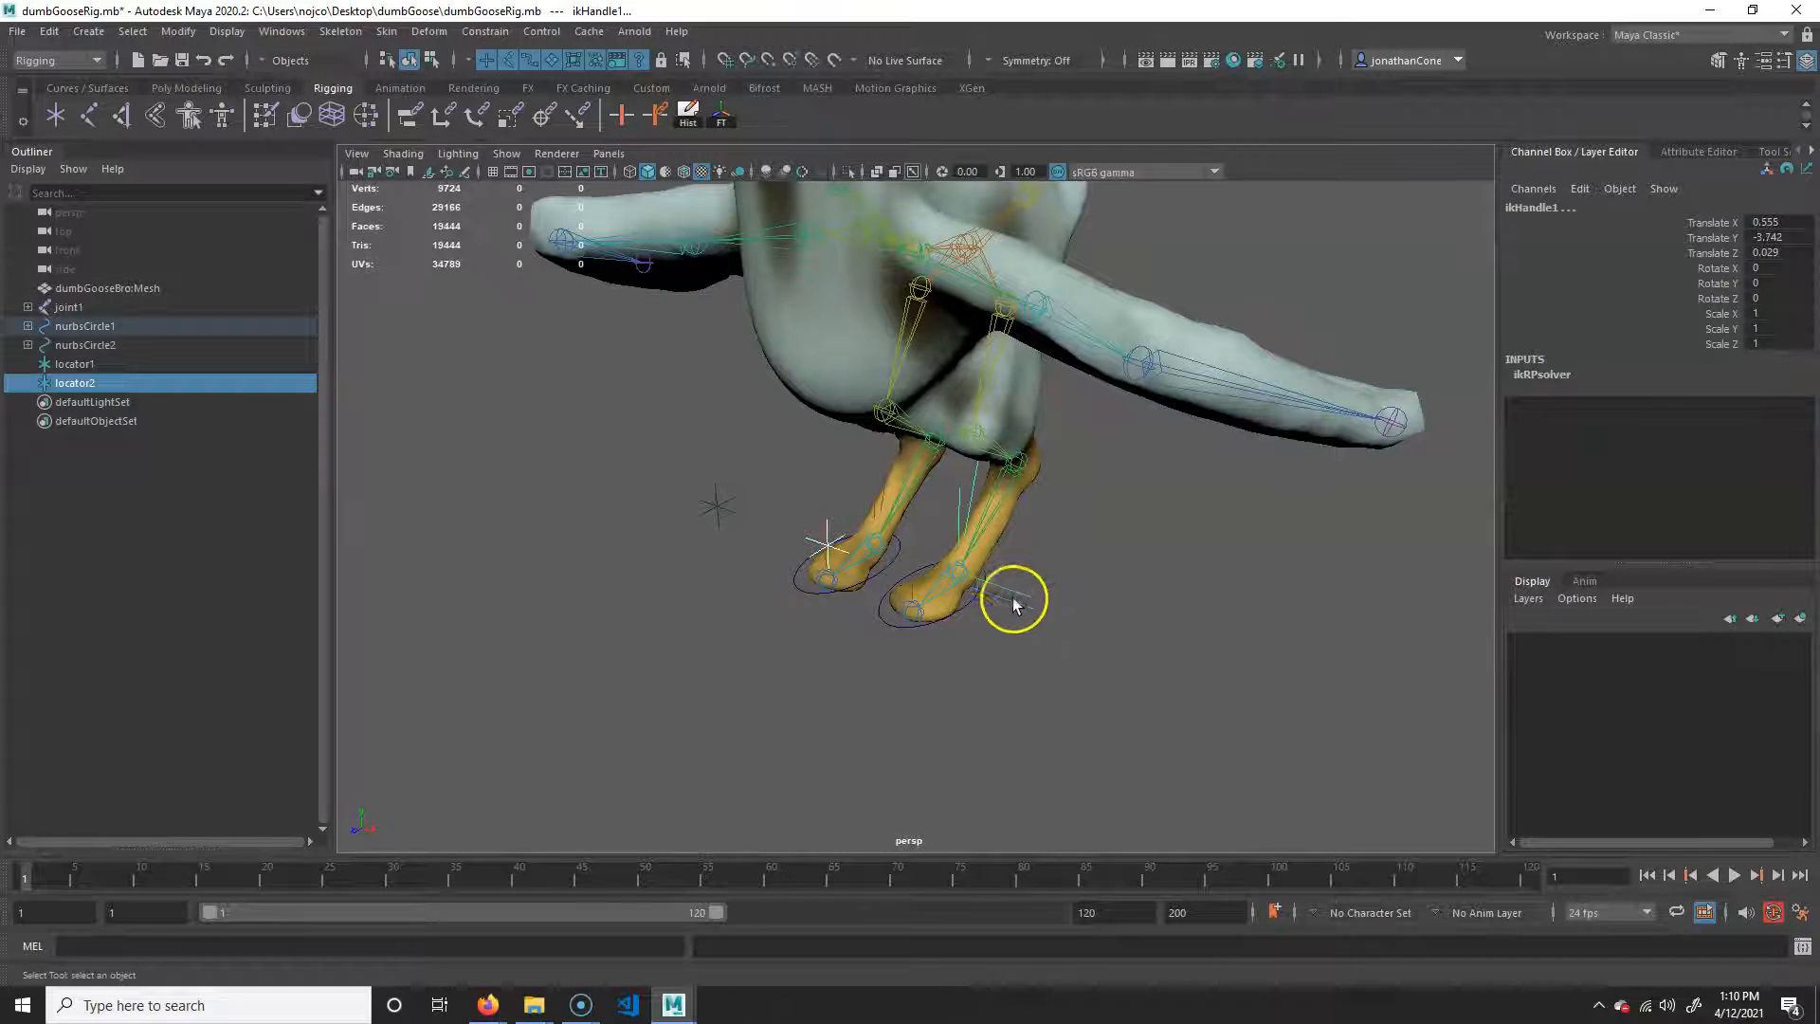
click(459, 34)
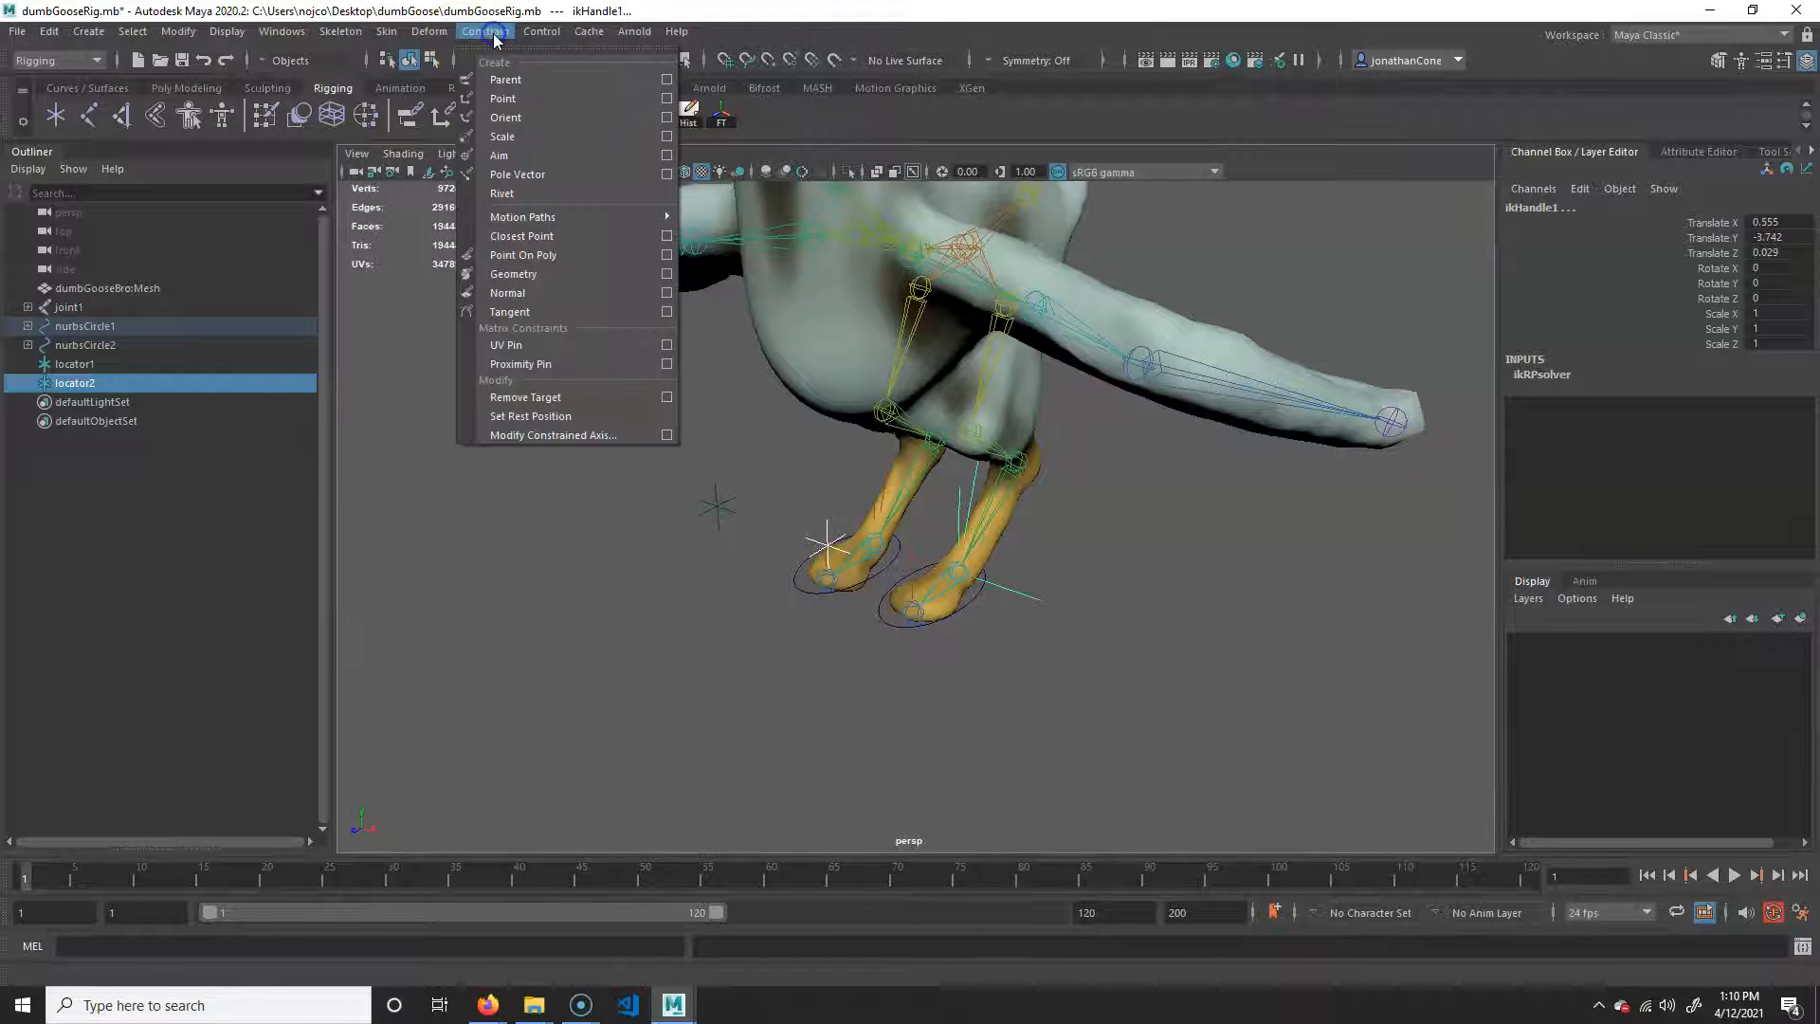
click(530, 184)
- Move the left leg's locator behind the goose to about X 1.15, Z -3.18
alt+drag(871, 654, 670, 565)
key(w)
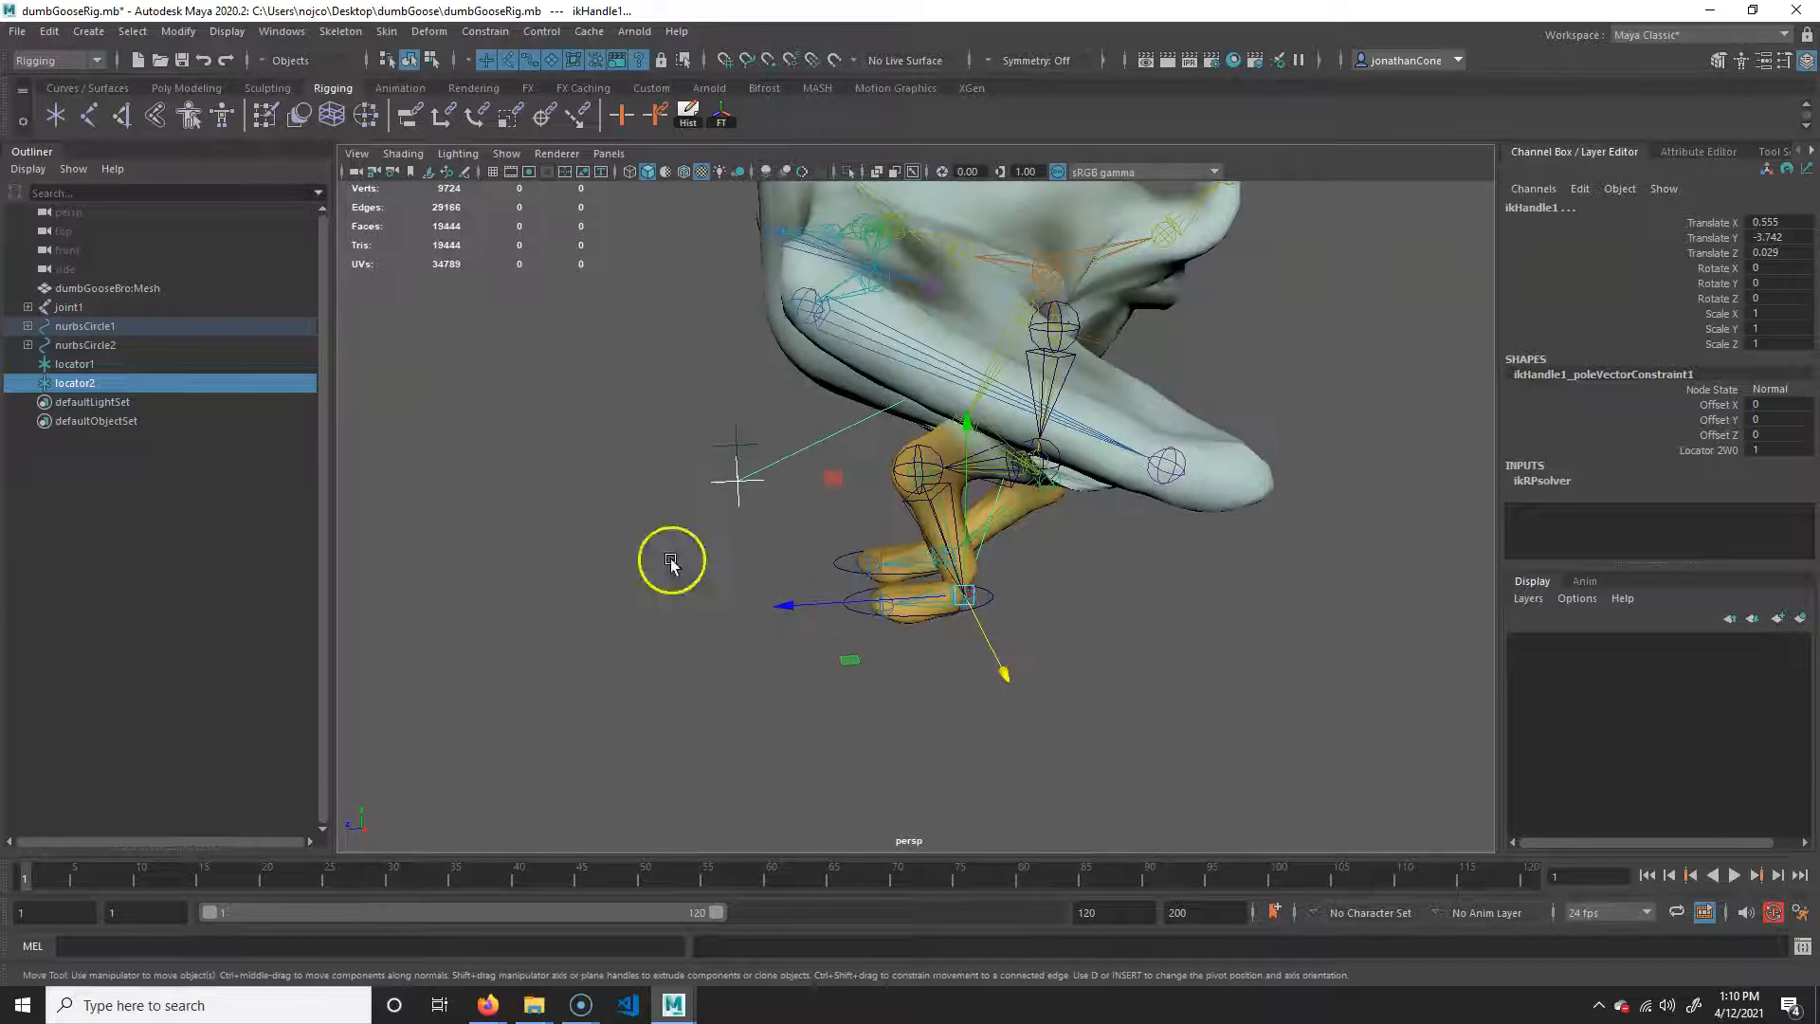
click(670, 565)
click(741, 497)
alt+drag(817, 517, 817, 491)
alt+drag(581, 433, 1231, 467)
alt+drag(1265, 673, 1040, 357)
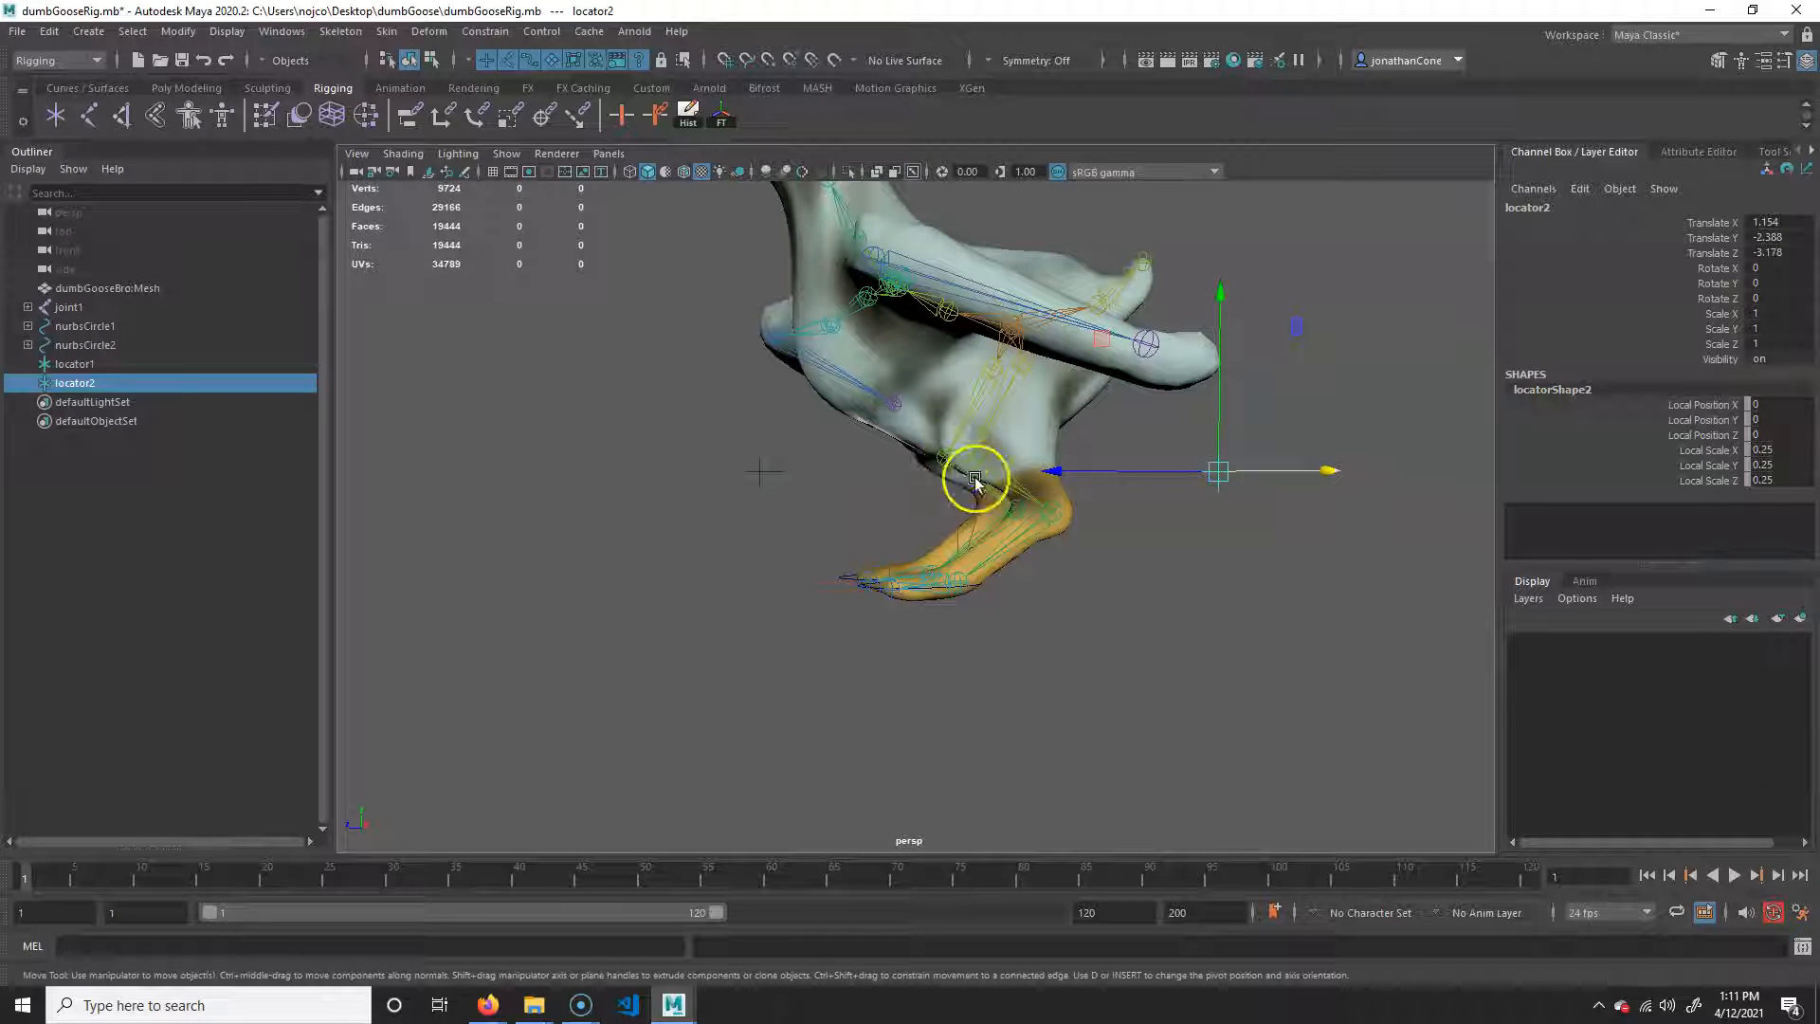
alt+drag(1068, 519, 1024, 547)
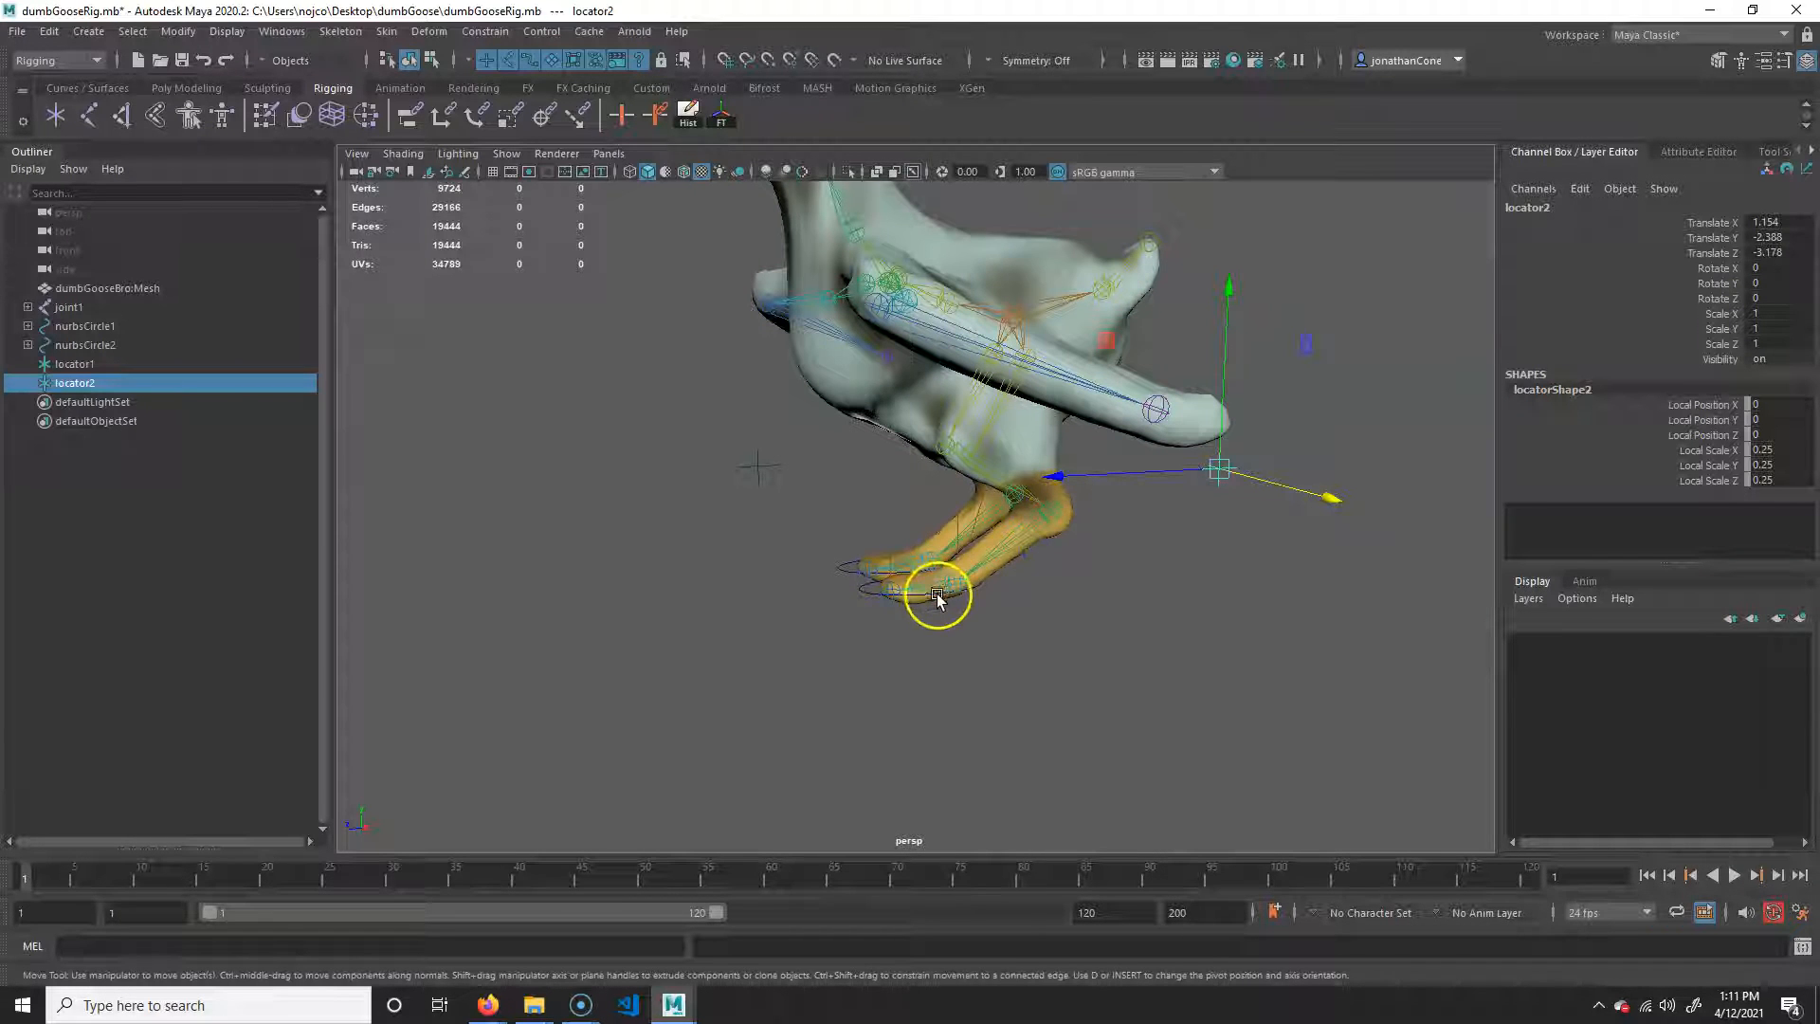
alt+drag(882, 572, 919, 559)
alt+drag(1219, 516, 1166, 588)
- Move the right leg's locator behind the goose to about X -0.76, Z -3.17
click(804, 513)
middle_drag(1165, 585, 925, 650)
middle_drag(805, 453, 817, 449)
alt+drag(817, 449, 1072, 670)
alt+middle_drag(1072, 670, 935, 546)
alt+drag(935, 546, 1051, 612)
- Freeze the transformations of both leg locators
shift+click(798, 377)
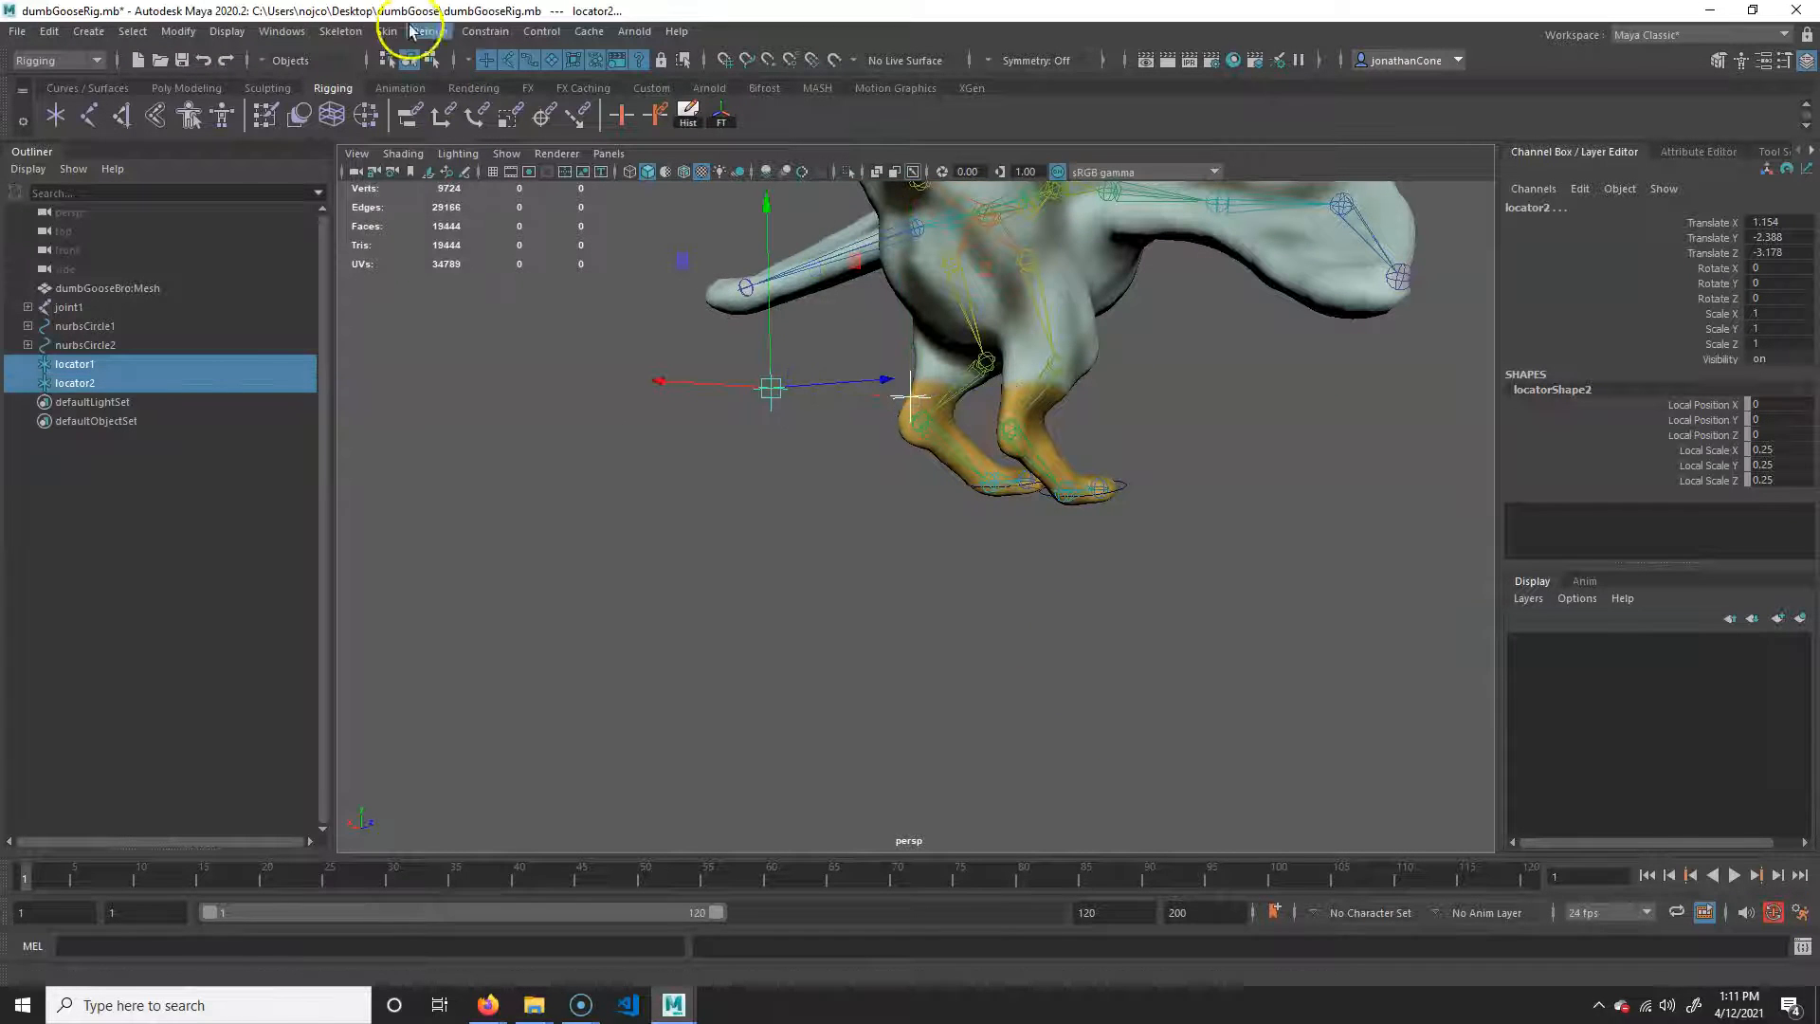
click(178, 31)
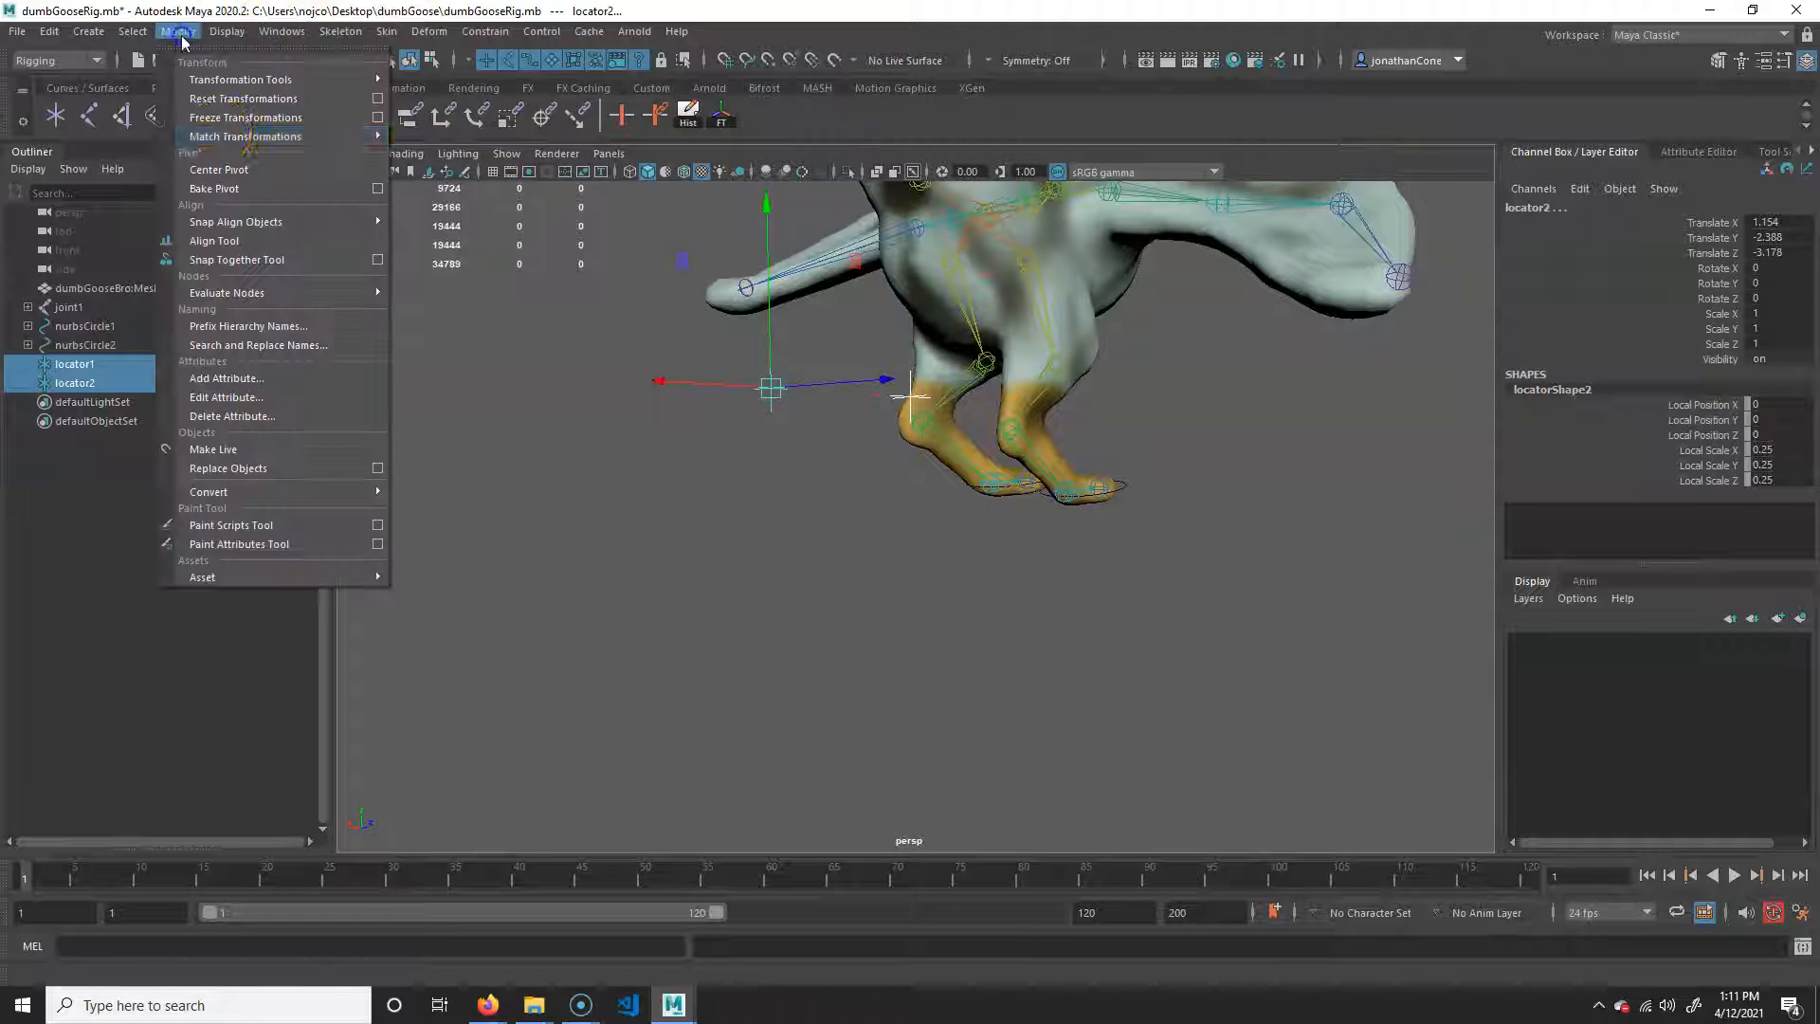
click(230, 125)
- Shift the left leg's locator slightly along X to test how the leg follows it
alt+drag(981, 583, 906, 488)
click(715, 492)
click(745, 440)
mouse_move(764, 517)
mouse_down()
mouse_move(796, 475)
mouse_move(742, 474)
mouse_move(788, 512)
mouse_up()
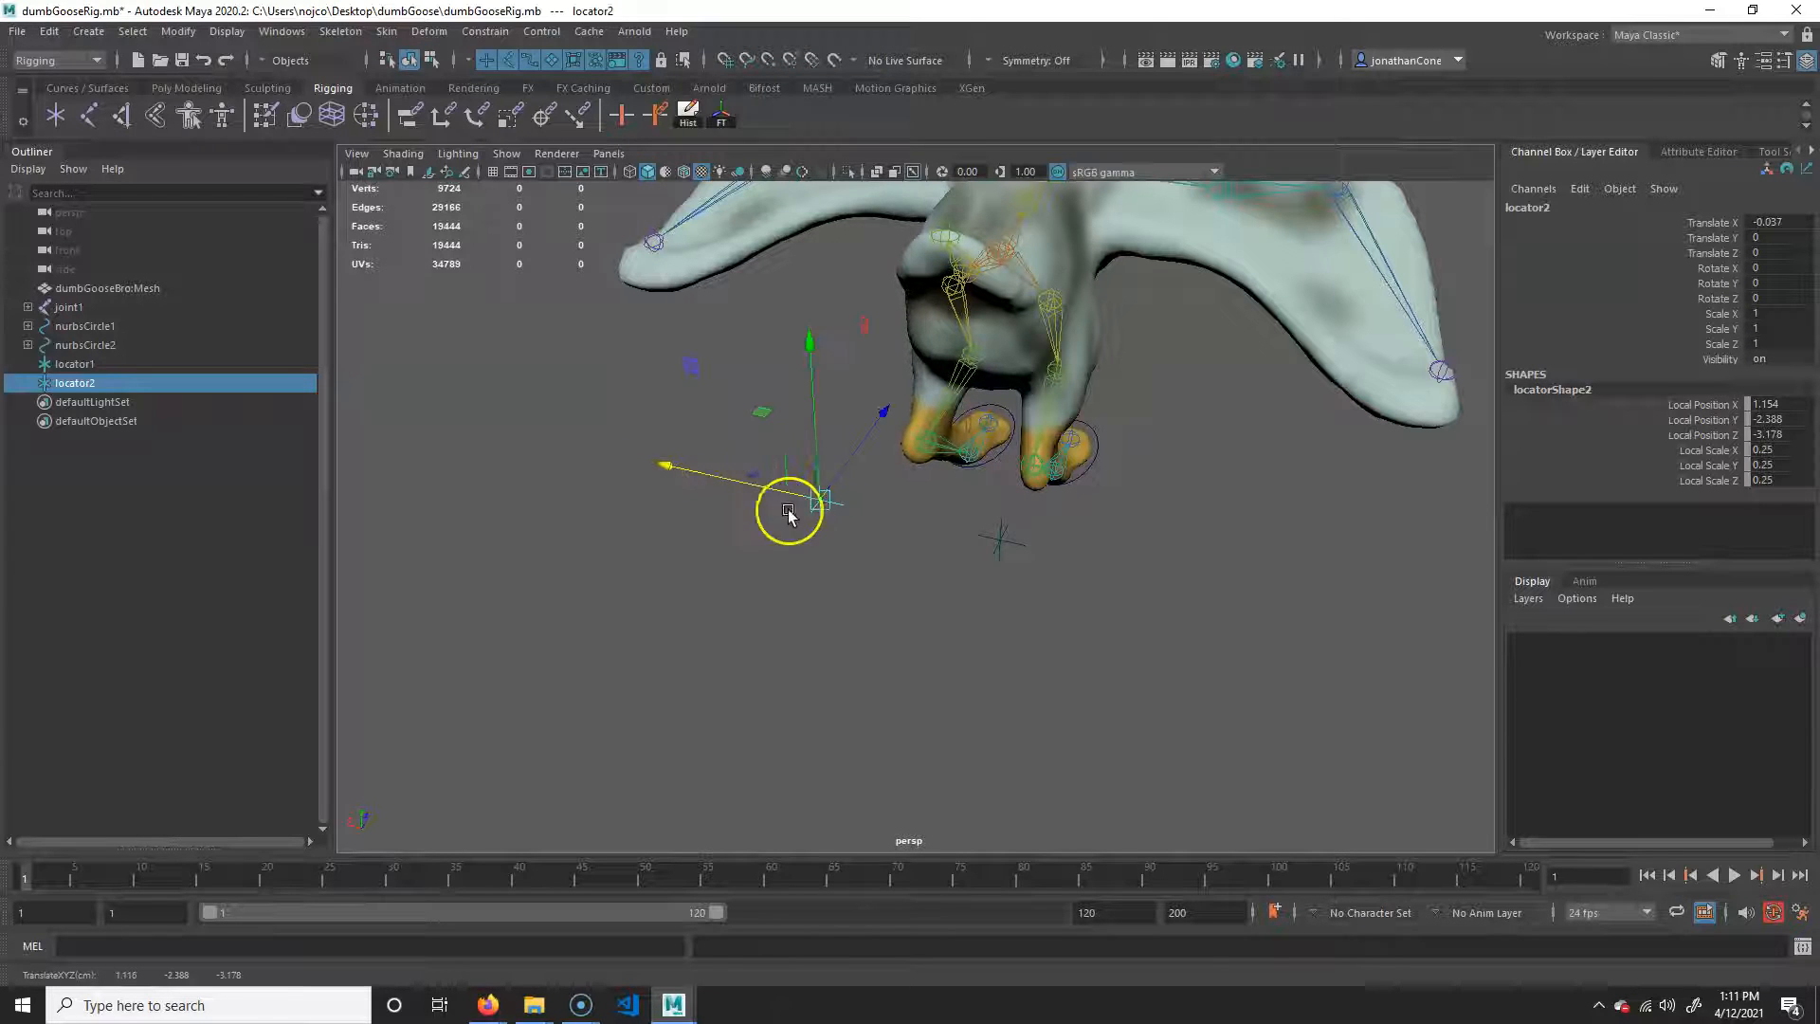
- Apply a Pole Vector constraint from the right leg's locator to the right ankle's IK handle
click(1007, 539)
alt+drag(1048, 541, 1120, 529)
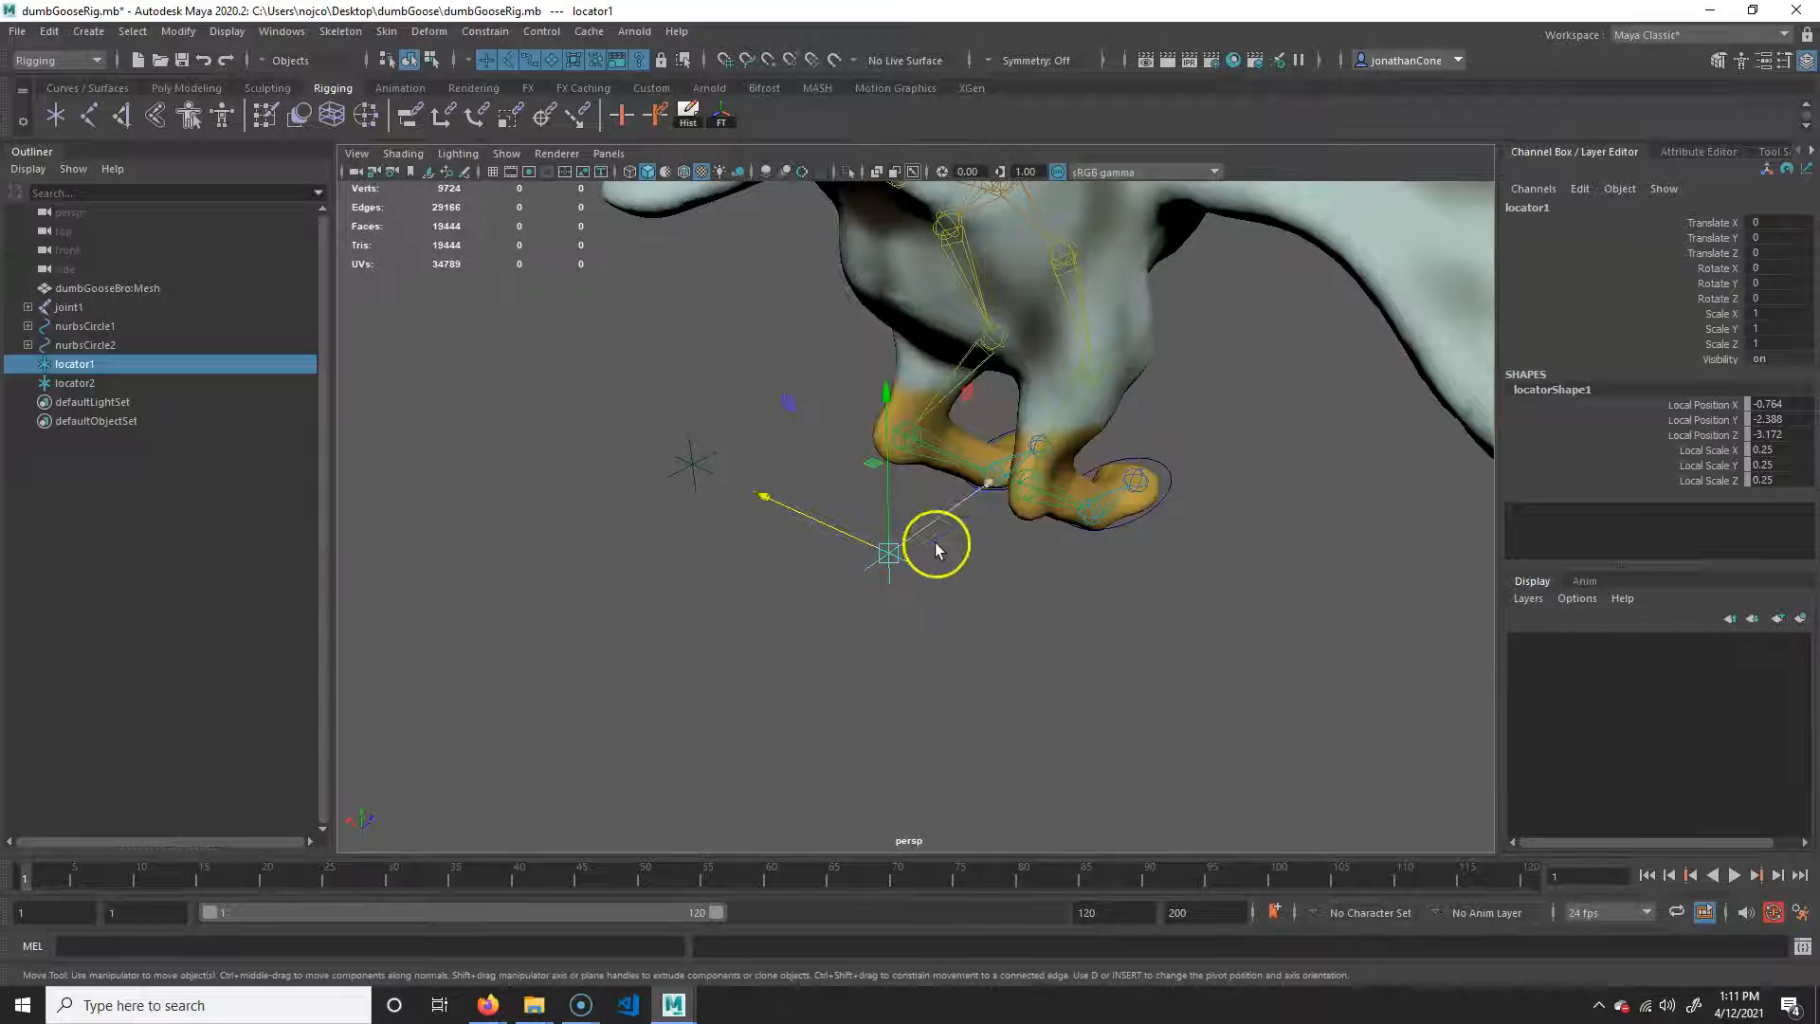
key(q)
alt+drag(1051, 623, 1112, 440)
click(1099, 429)
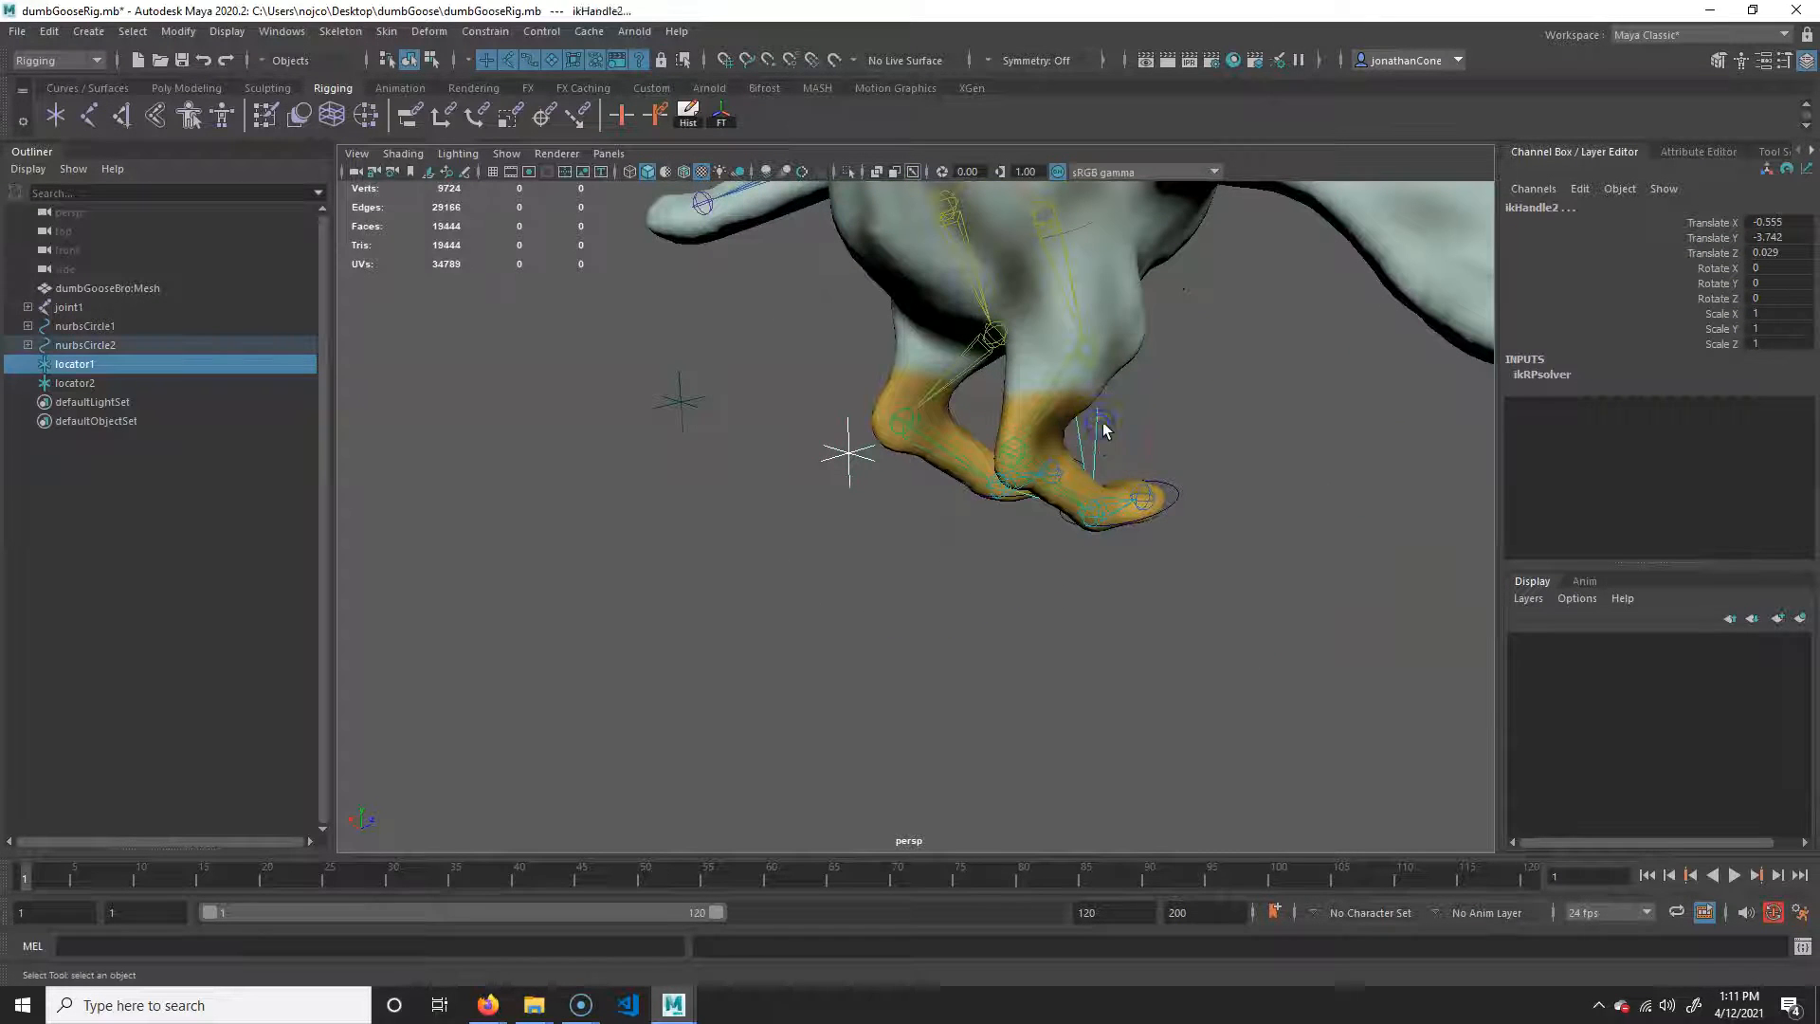
alt+drag(1180, 542, 861, 347)
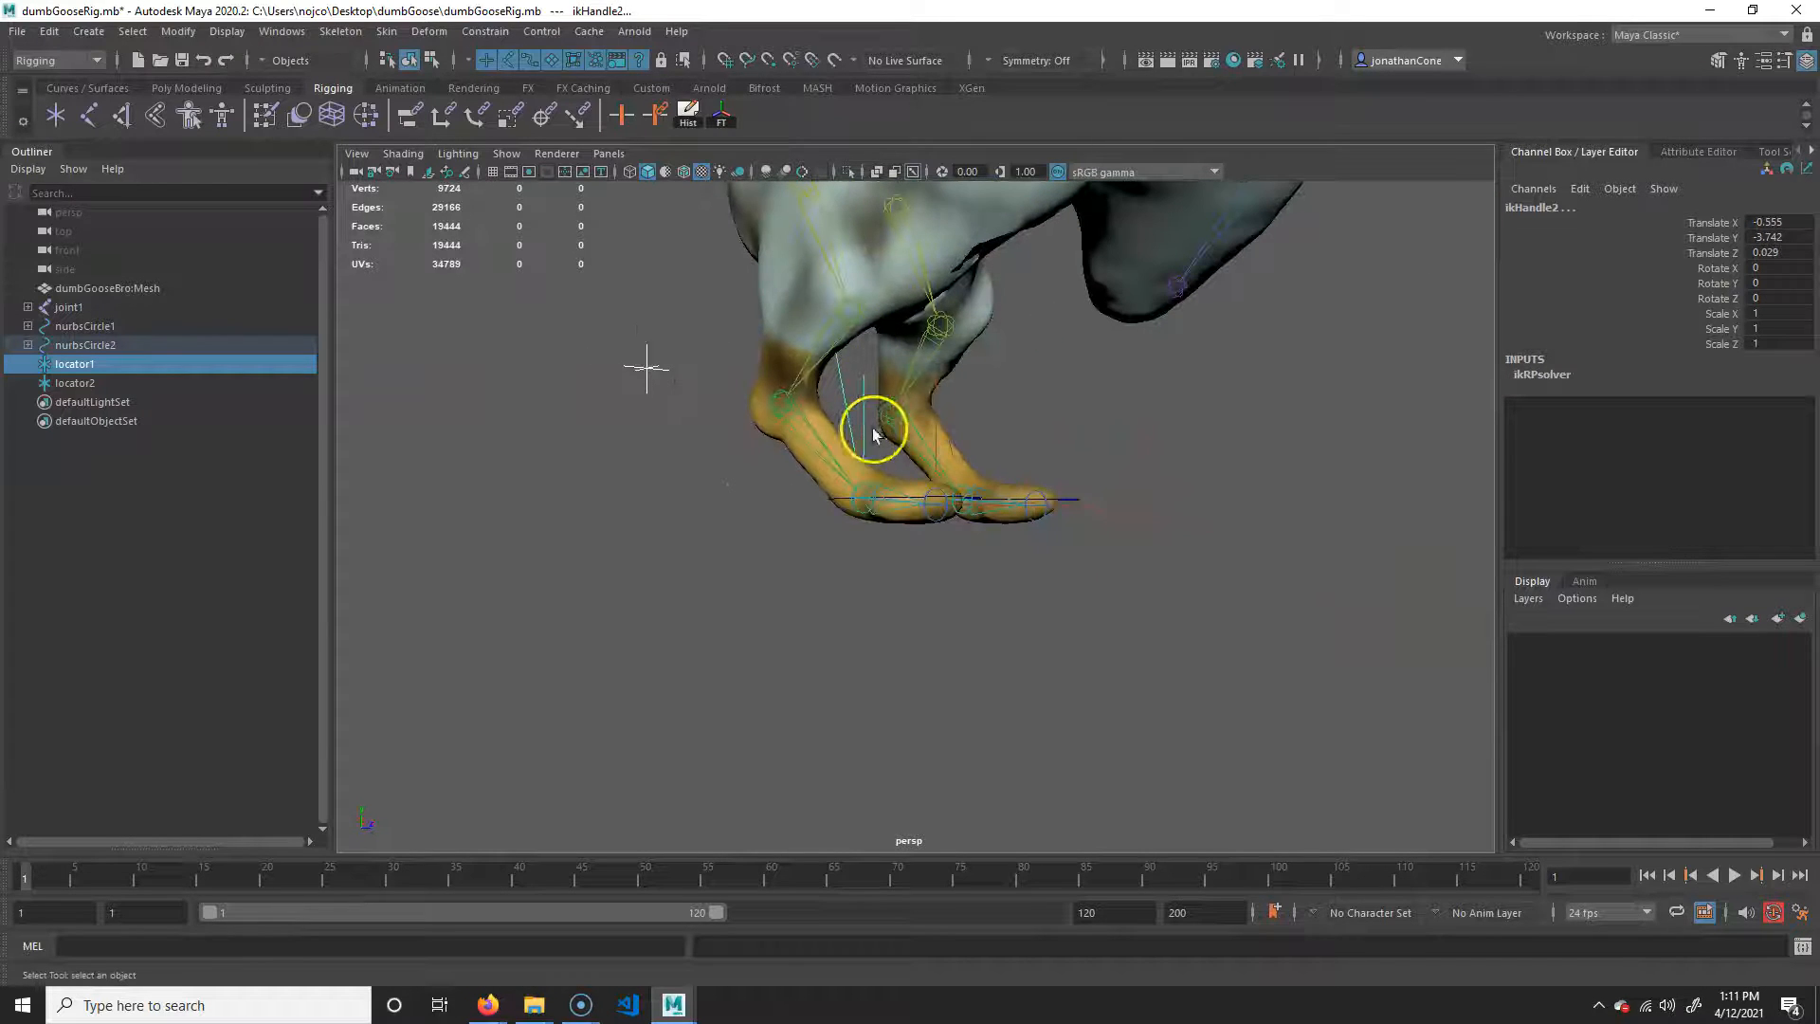
alt+drag(874, 434, 947, 508)
click(486, 31)
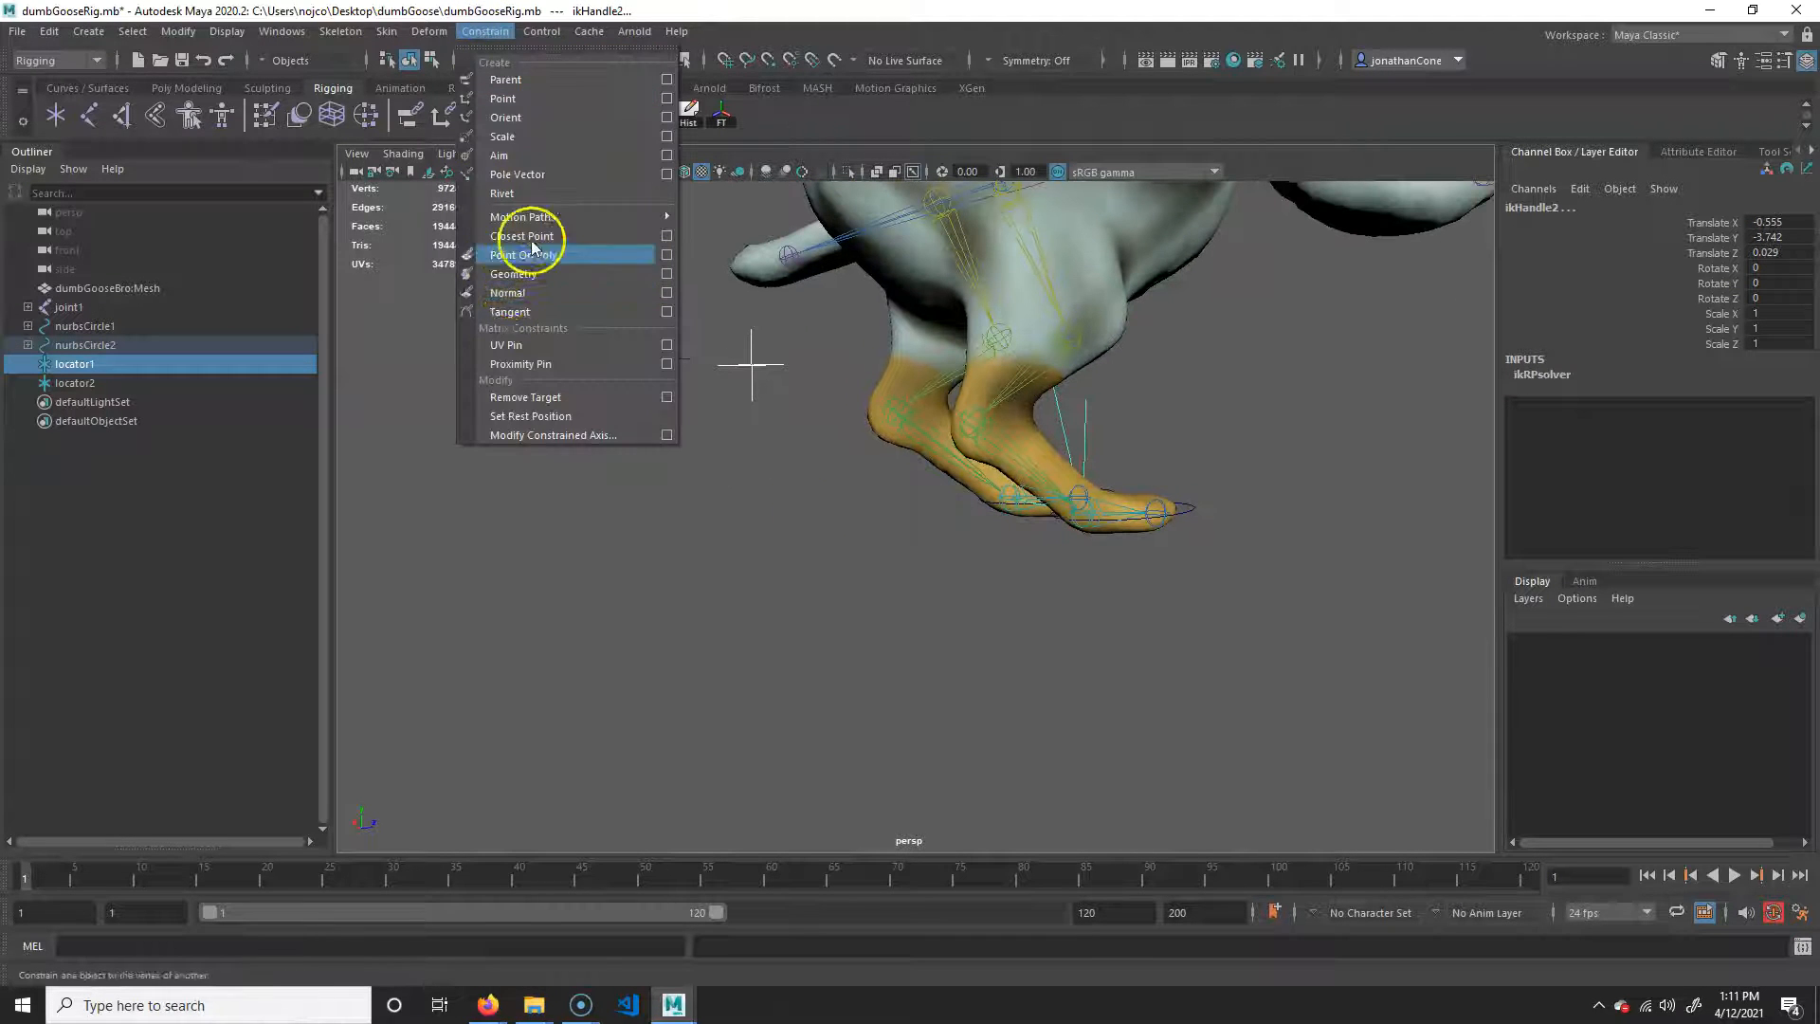
click(536, 174)
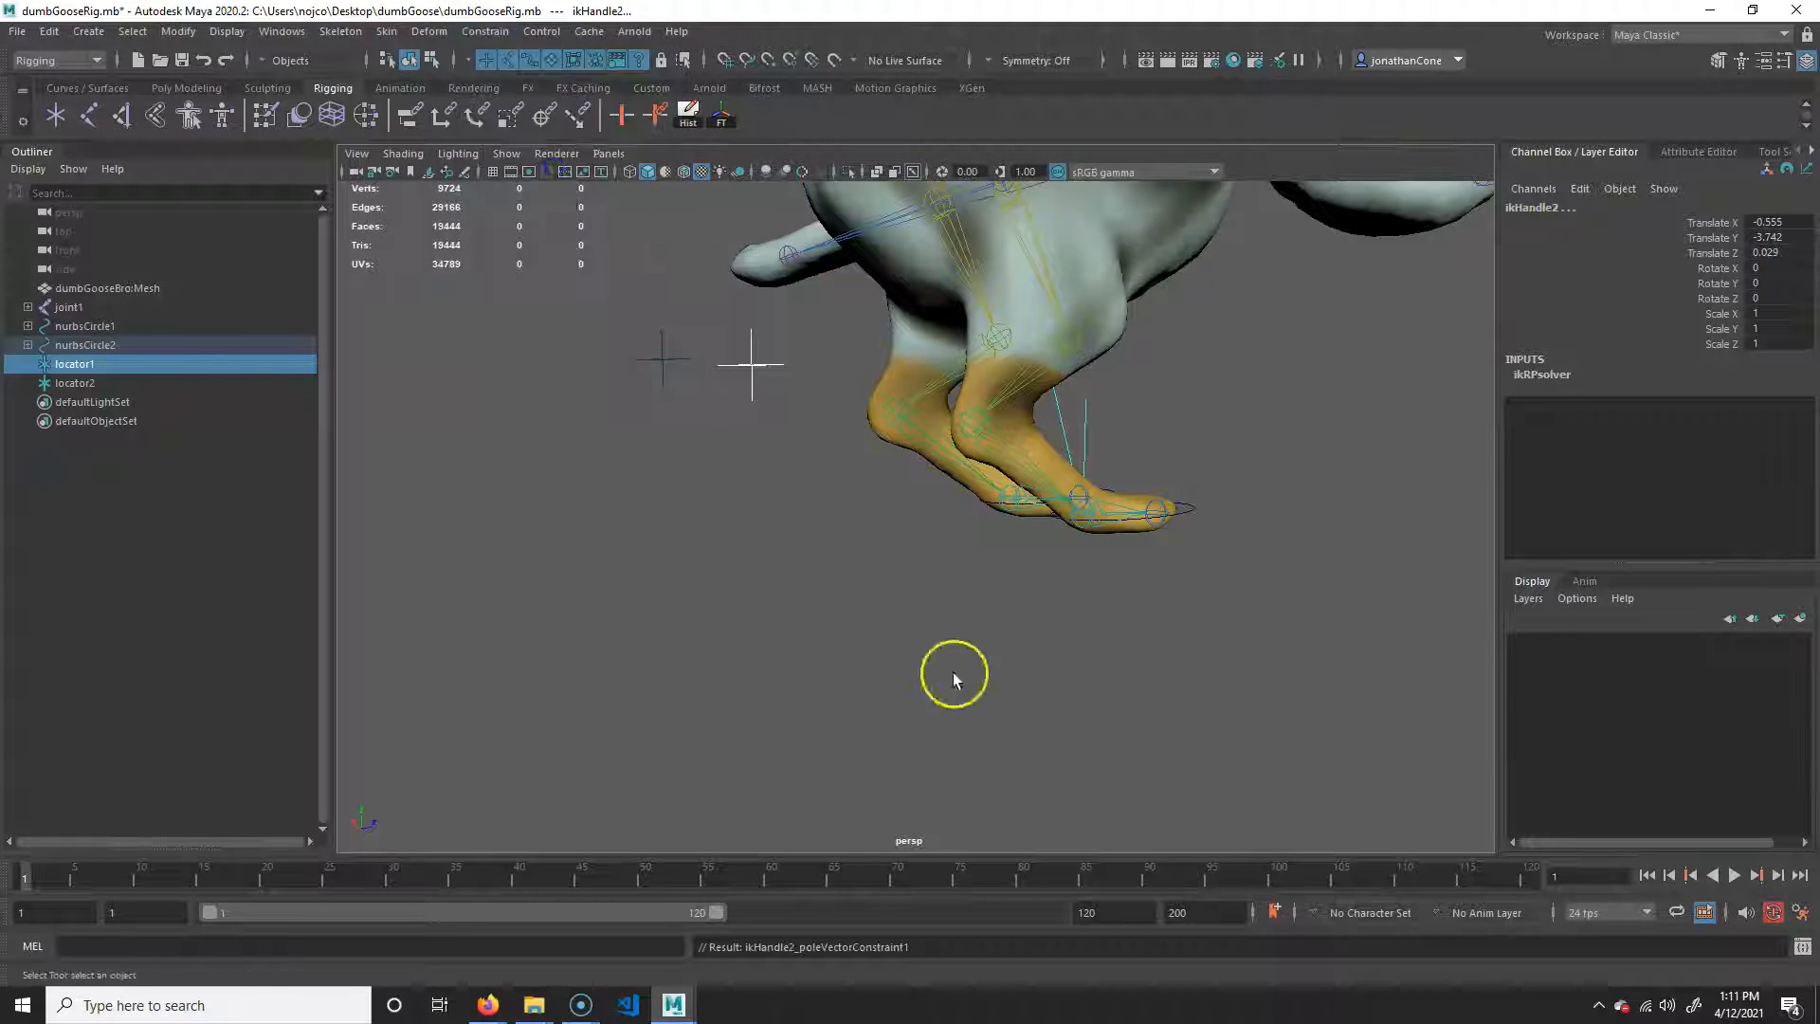
- Test the right leg's knee behaviour by freely moving the right foot's circle control
click(944, 596)
alt+drag(783, 656, 1008, 561)
key(w)
alt+drag(1230, 585, 1043, 469)
alt+drag(852, 522, 1001, 515)
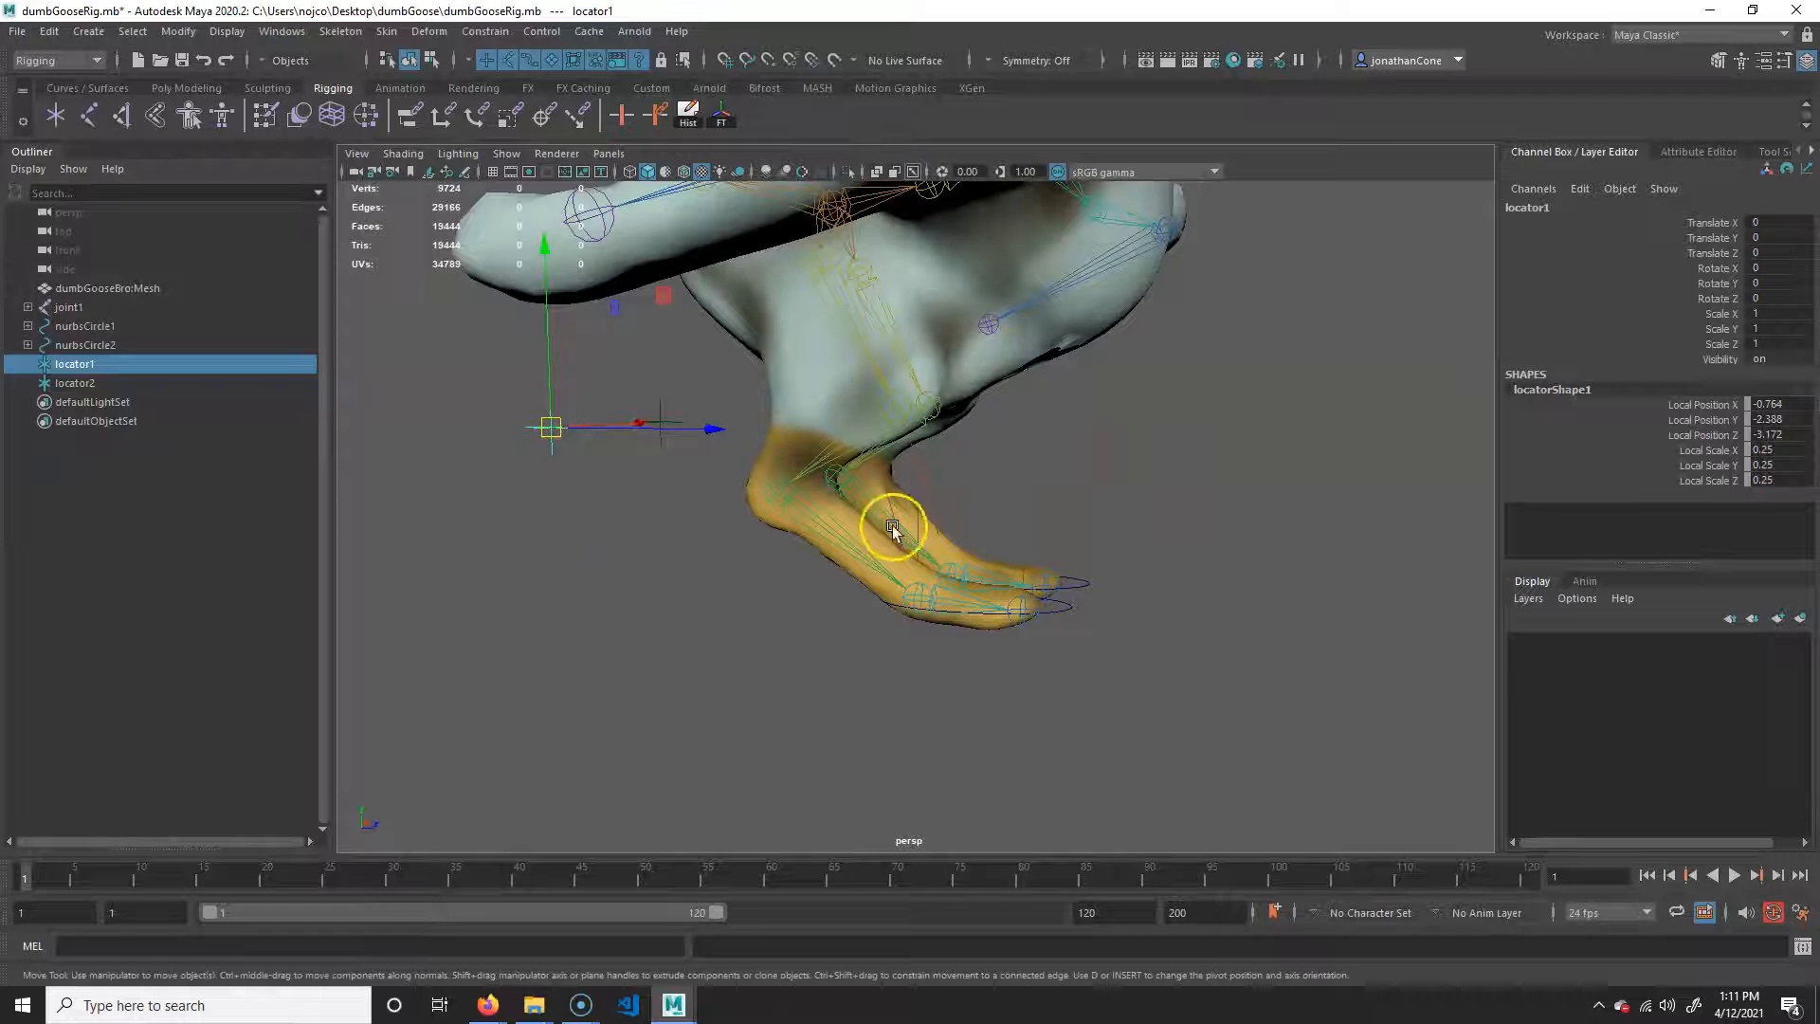
alt+drag(701, 503, 633, 515)
click(984, 585)
alt+drag(1048, 595, 1087, 609)
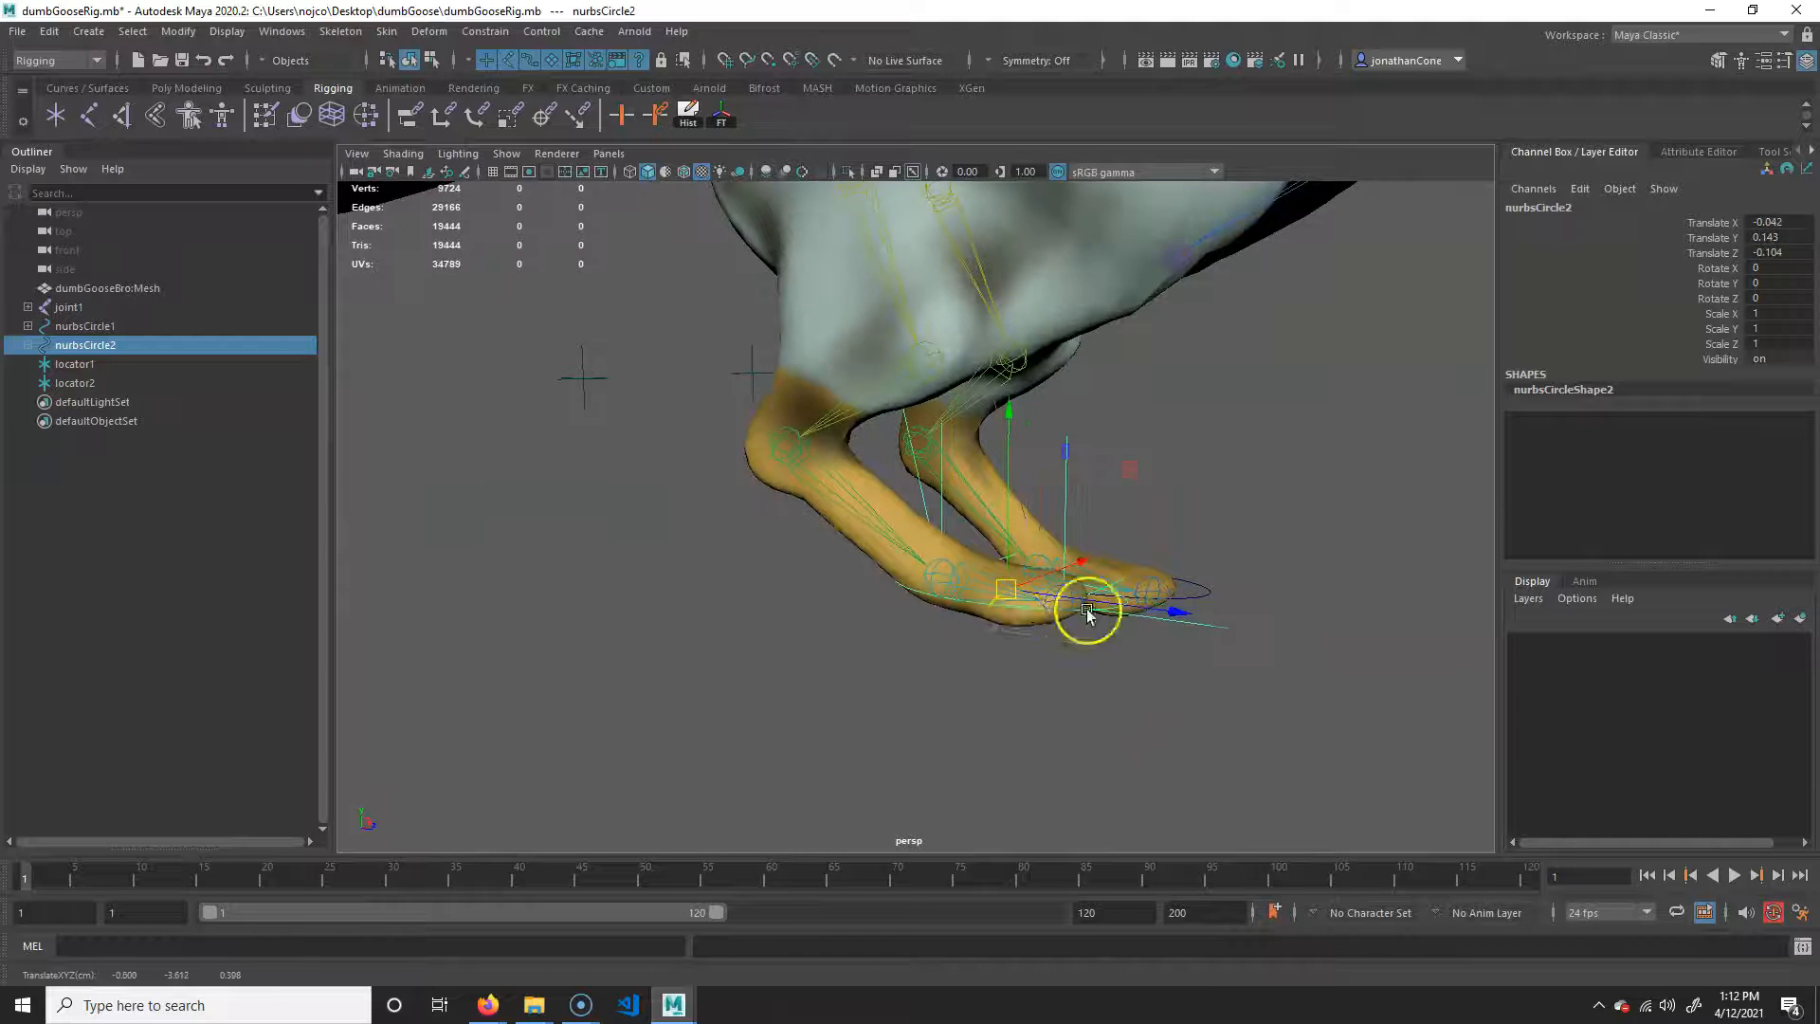
- Parent the right leg's pole vector locator to the right foot's circle control, nurbsCircle2
click(584, 378)
alt+drag(609, 374, 1040, 597)
shift+click(1024, 598)
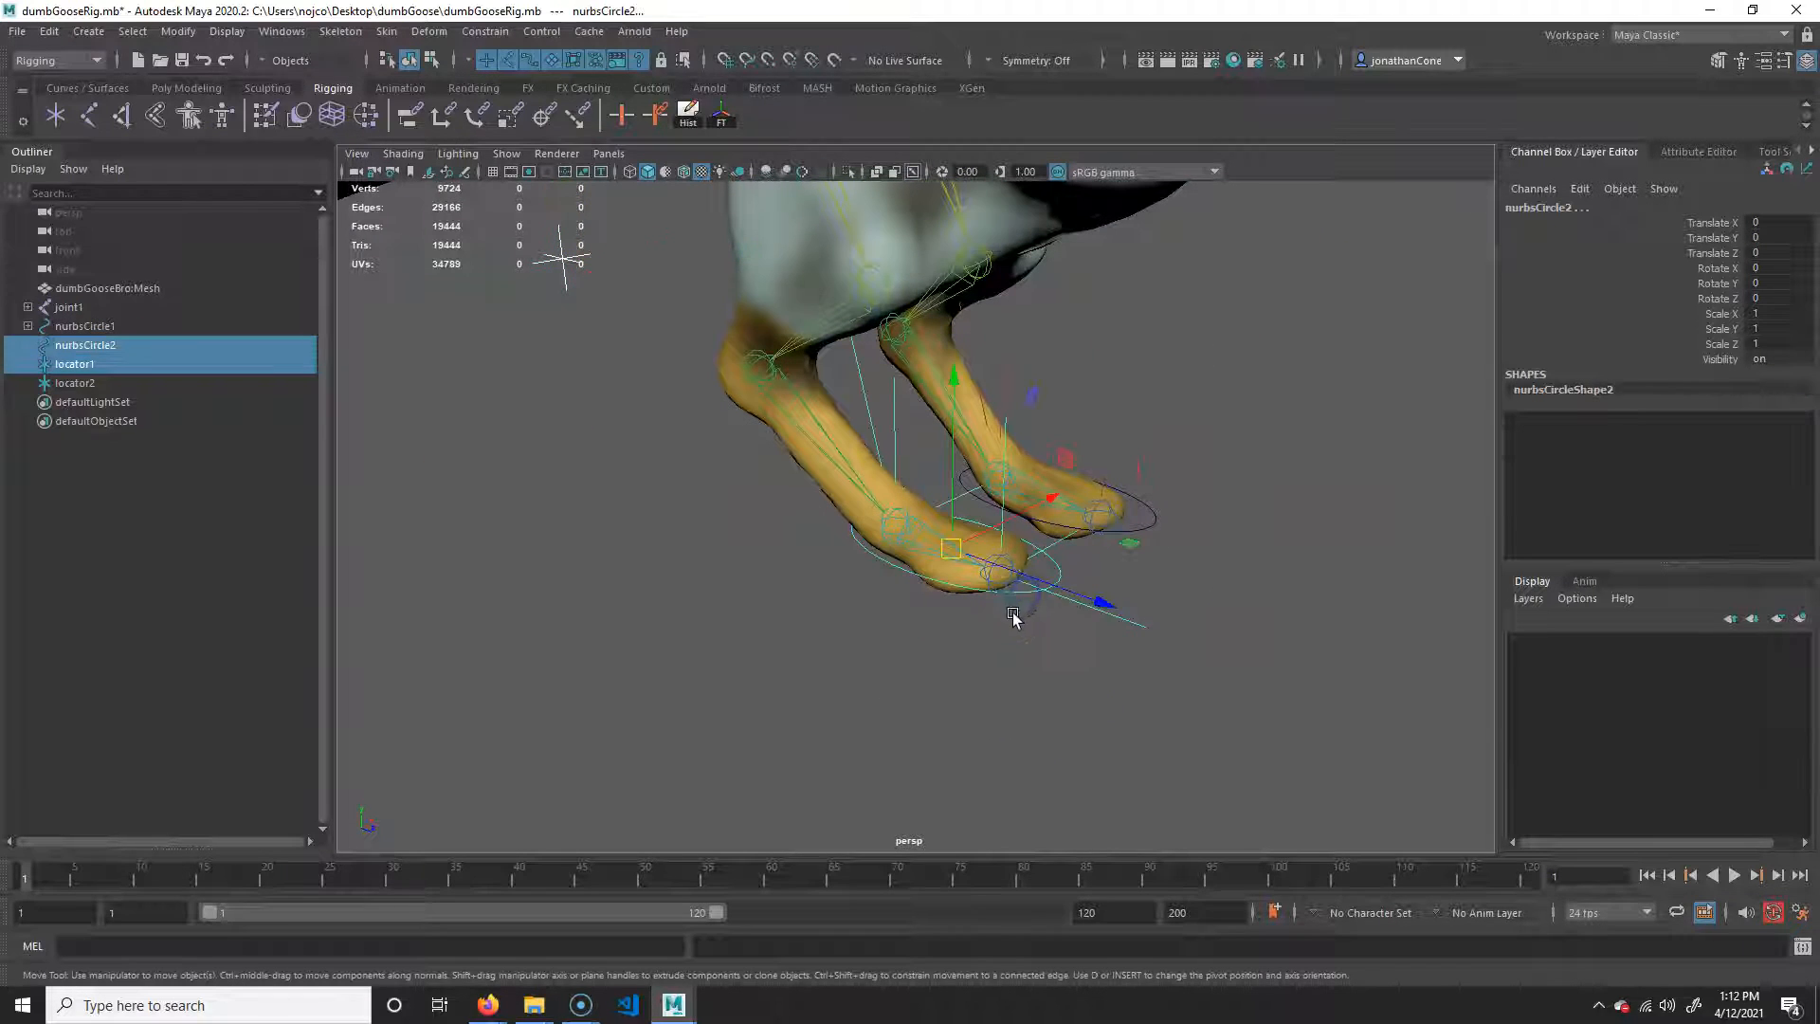
key(p)
- Parent the left leg's pole vector locator to the left foot's circle control, nurbsCircle1
alt+drag(988, 586, 869, 402)
click(1267, 290)
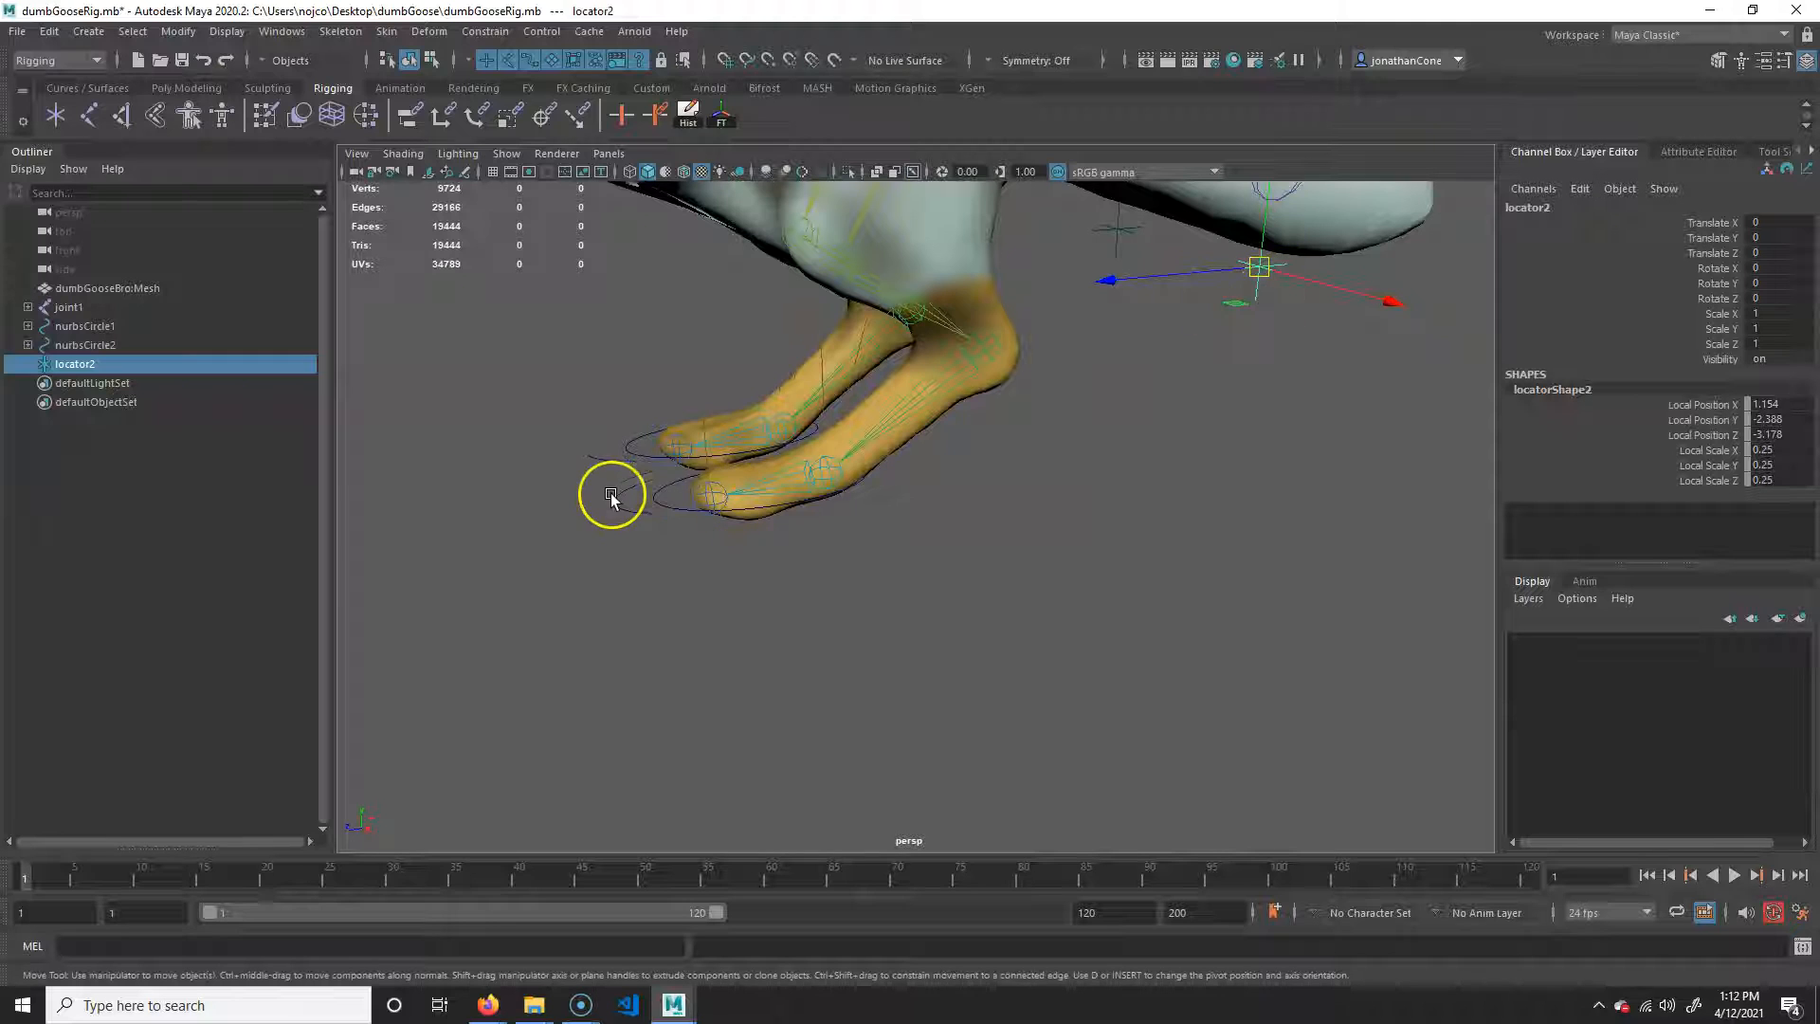
shift+drag(666, 490, 728, 743)
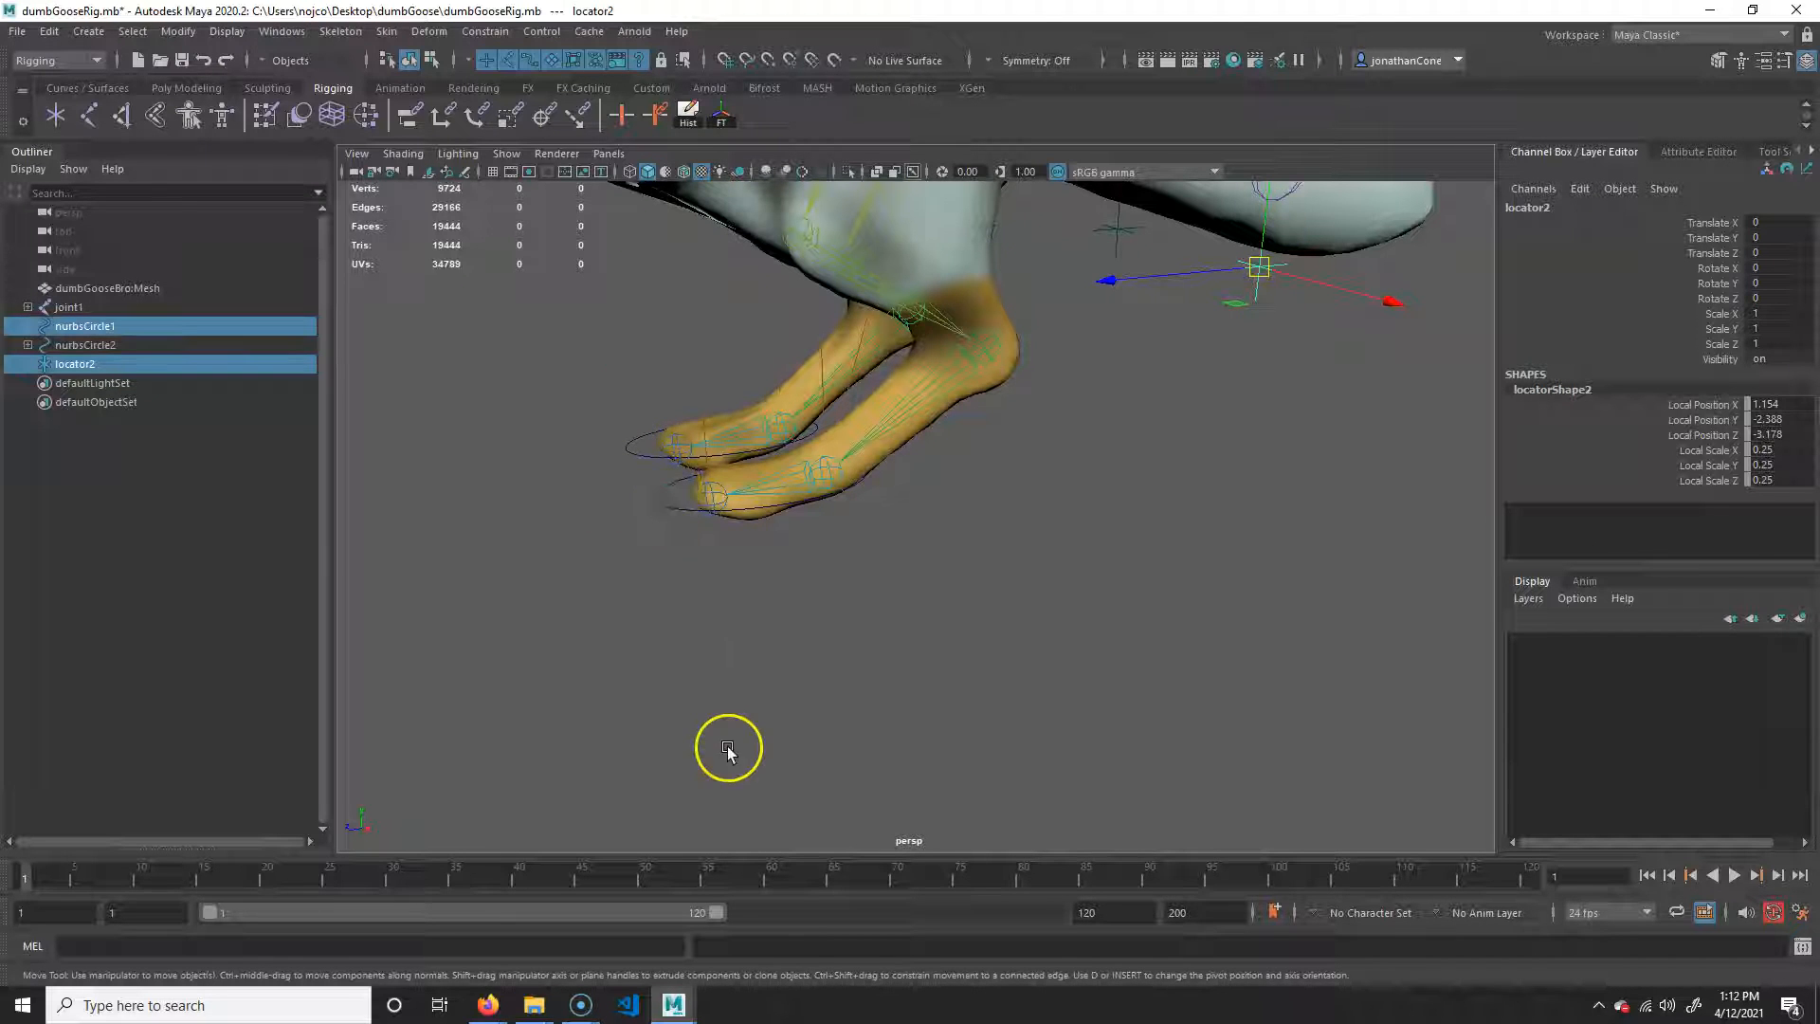
key(p)
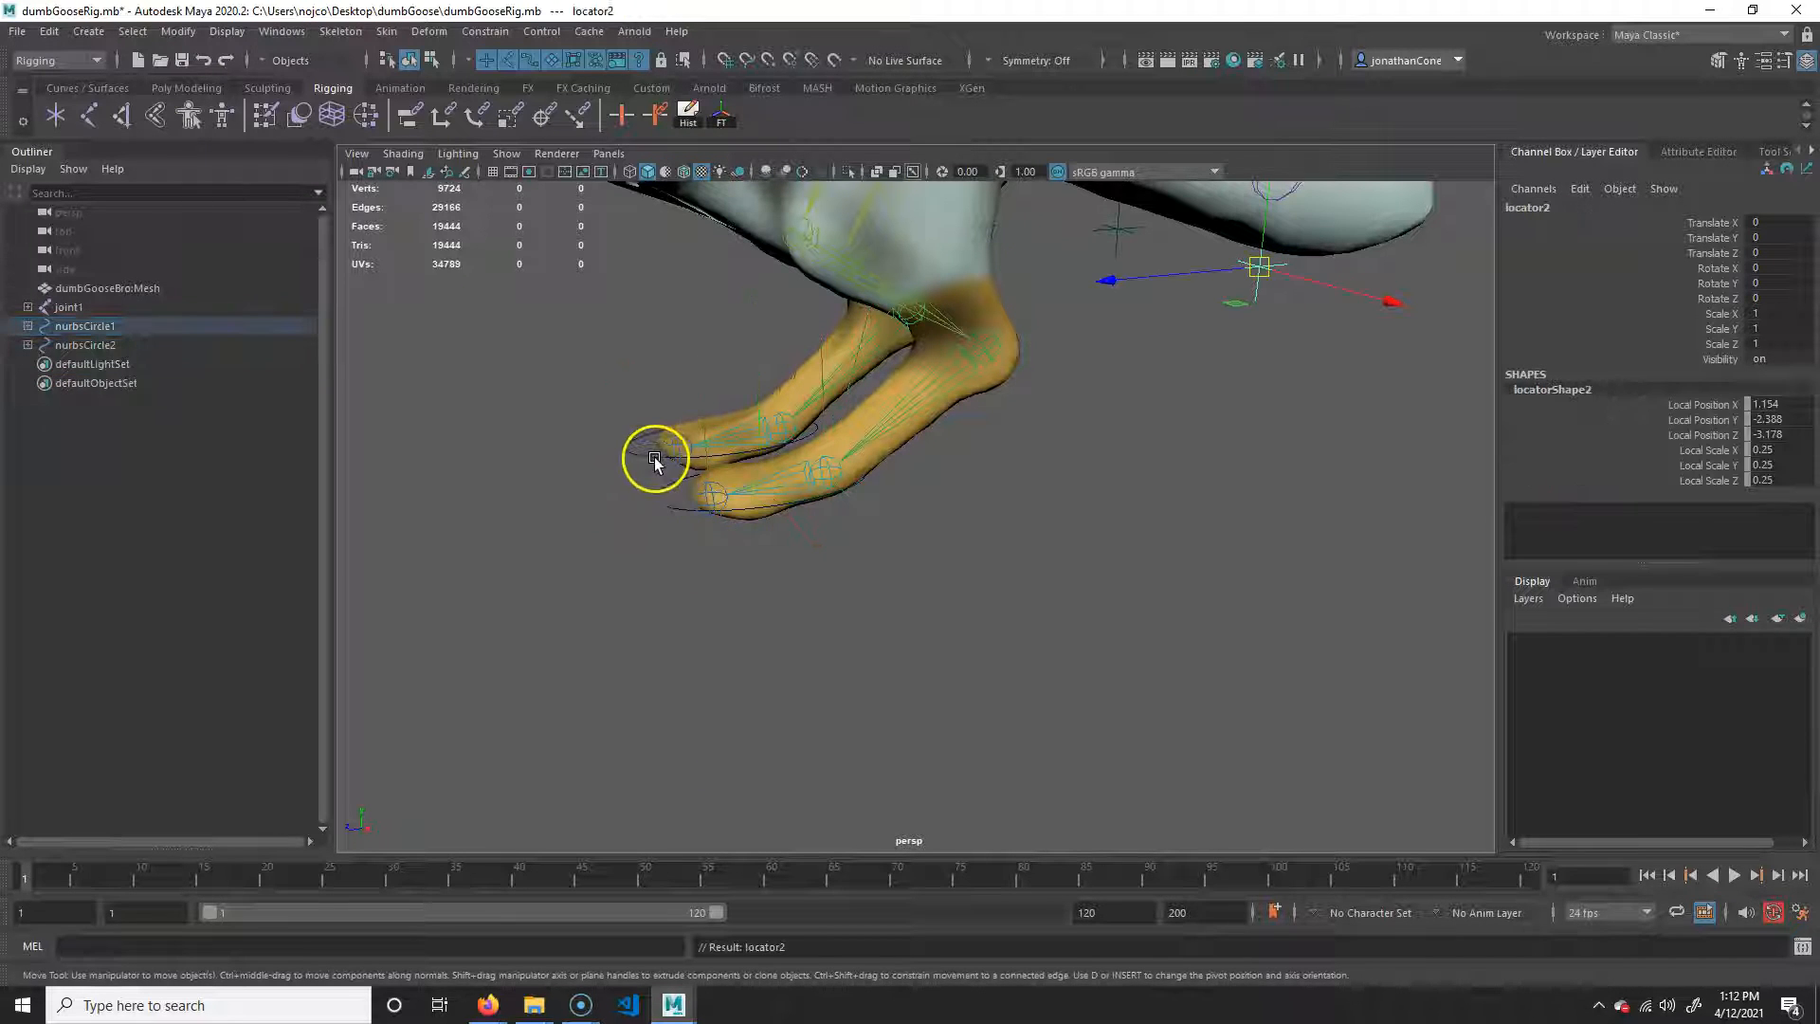
- Test-move the right foot's circle control with its parented locator and undo the move
click(731, 436)
alt+drag(730, 436, 668, 389)
mouse_move(776, 464)
mouse_down()
mouse_move(816, 424)
mouse_move(714, 384)
mouse_move(796, 507)
mouse_move(771, 386)
mouse_move(847, 453)
mouse_move(780, 407)
mouse_move(772, 439)
mouse_up()
key(ctrl+z)
alt+drag(936, 502, 932, 336)
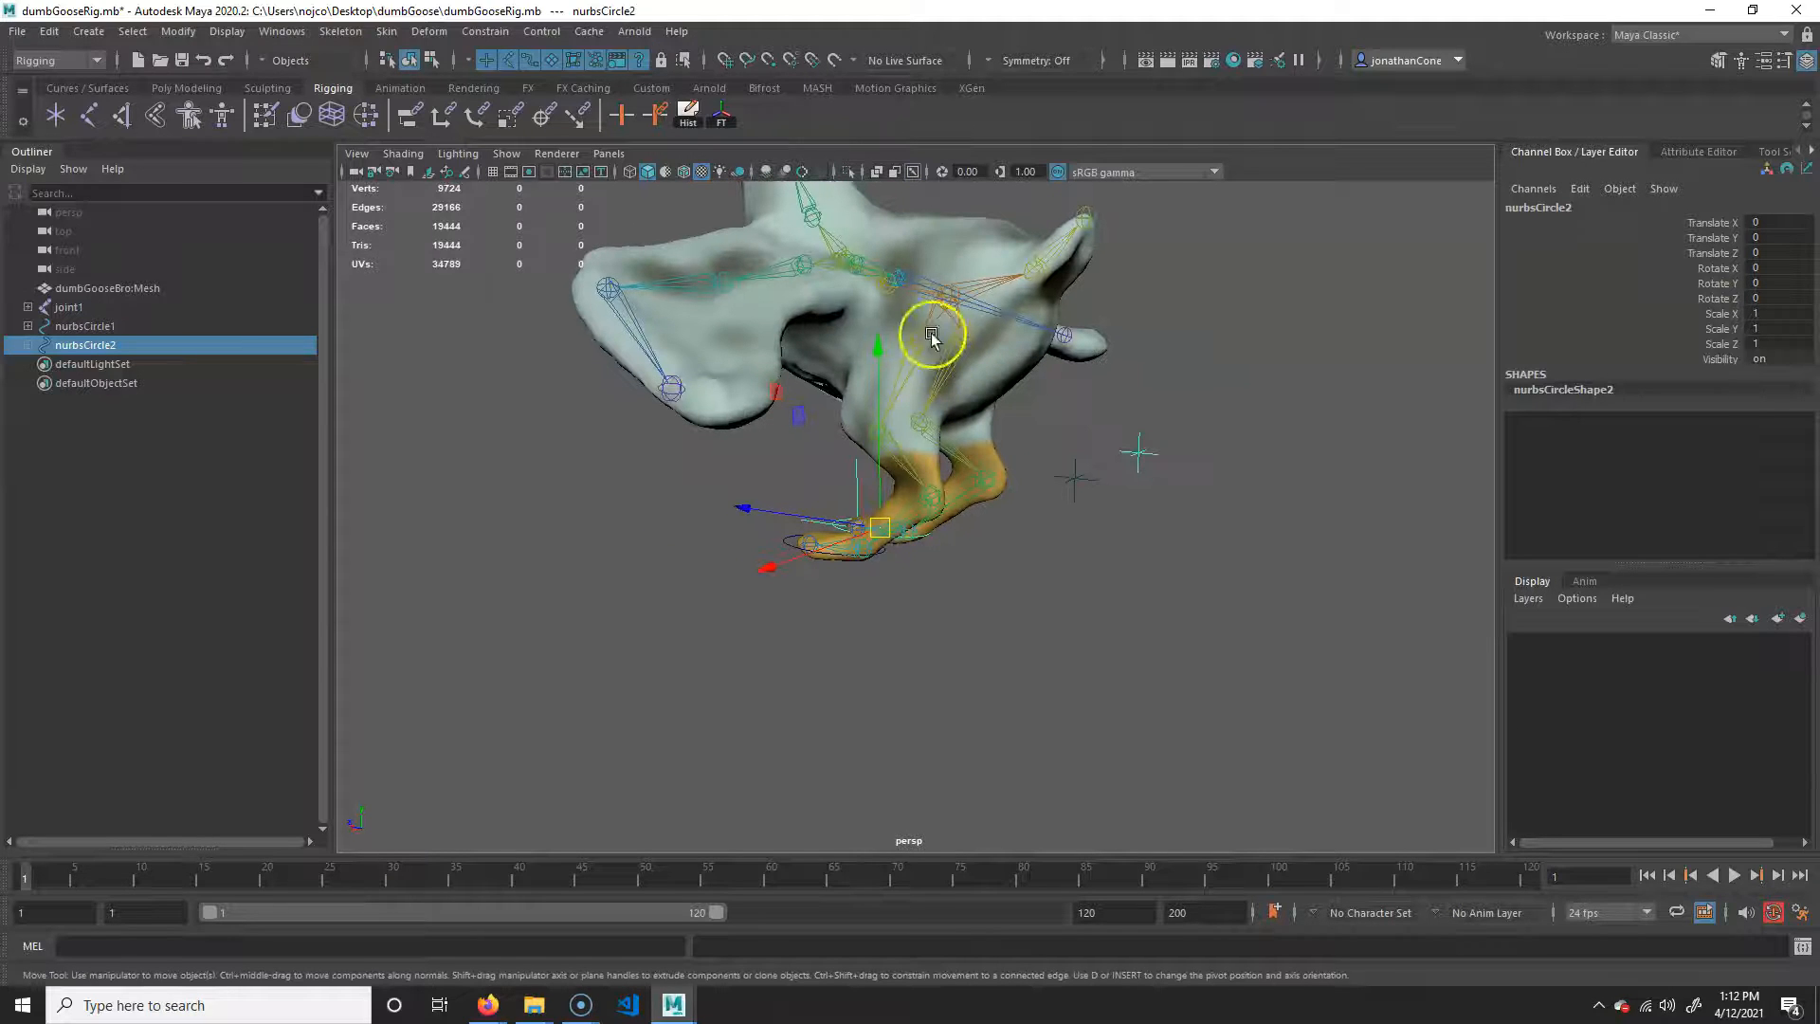
alt+drag(869, 417, 873, 581)
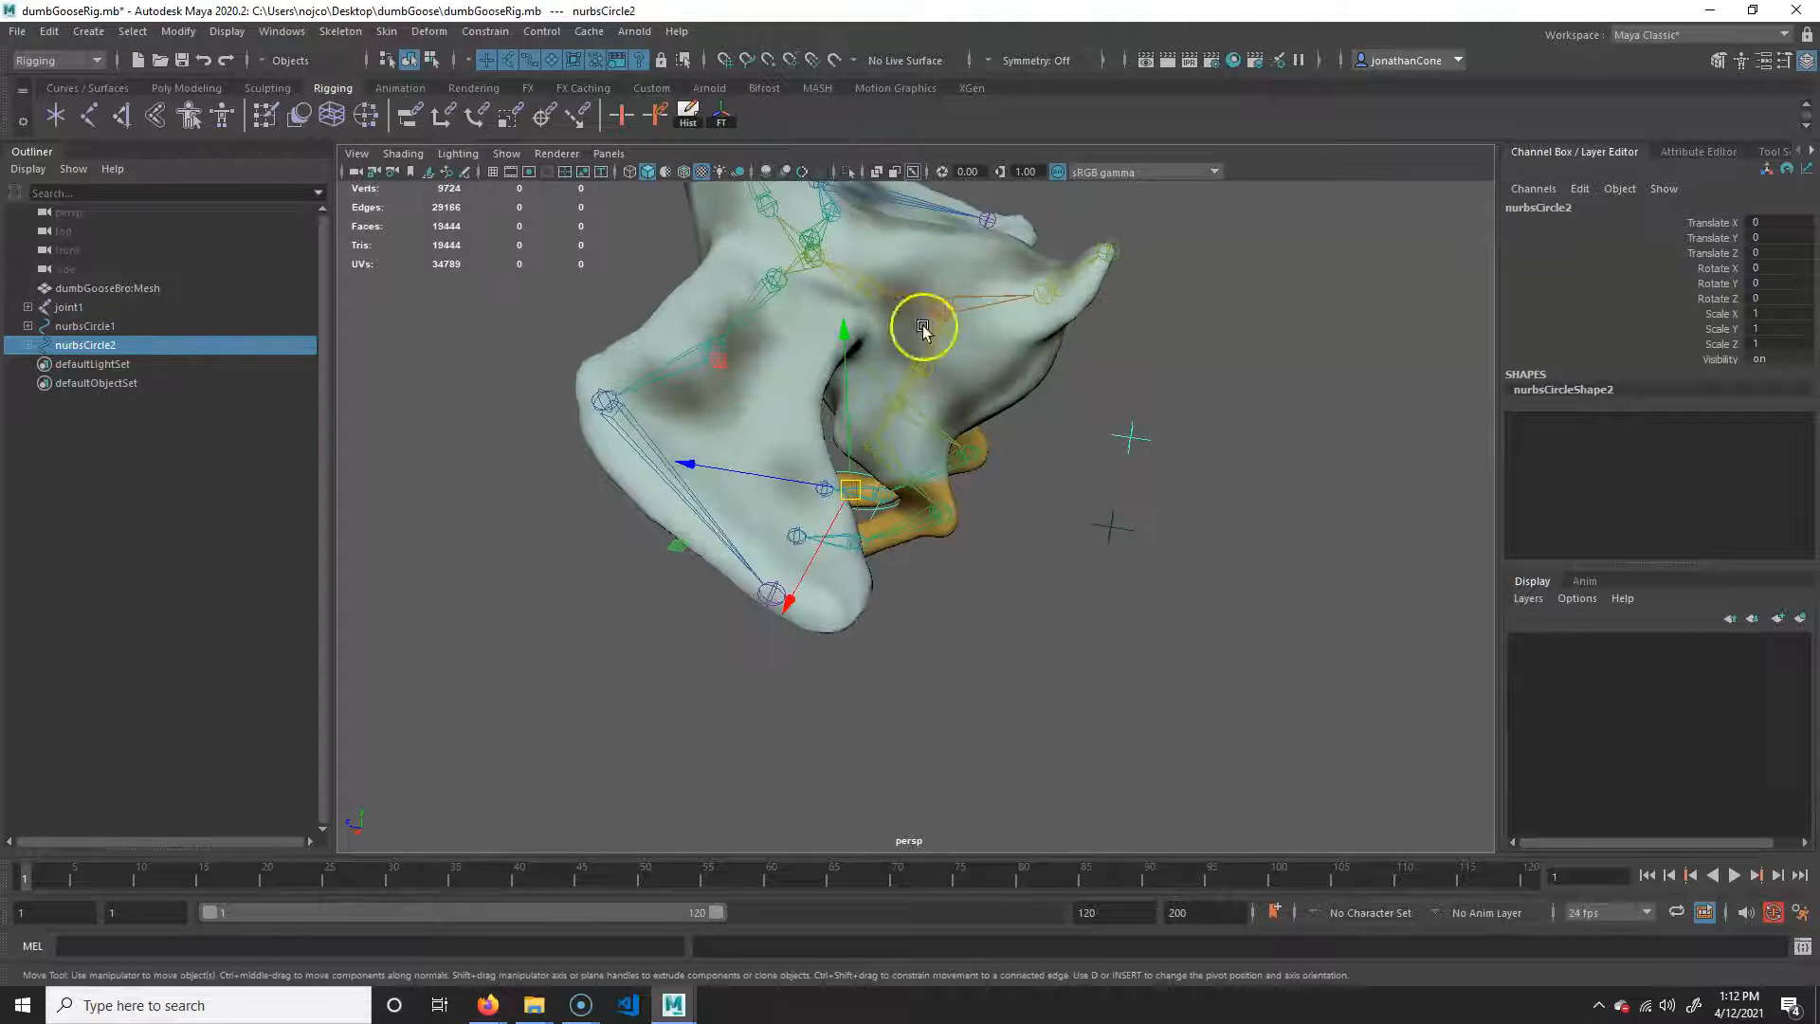
alt+drag(804, 667, 907, 384)
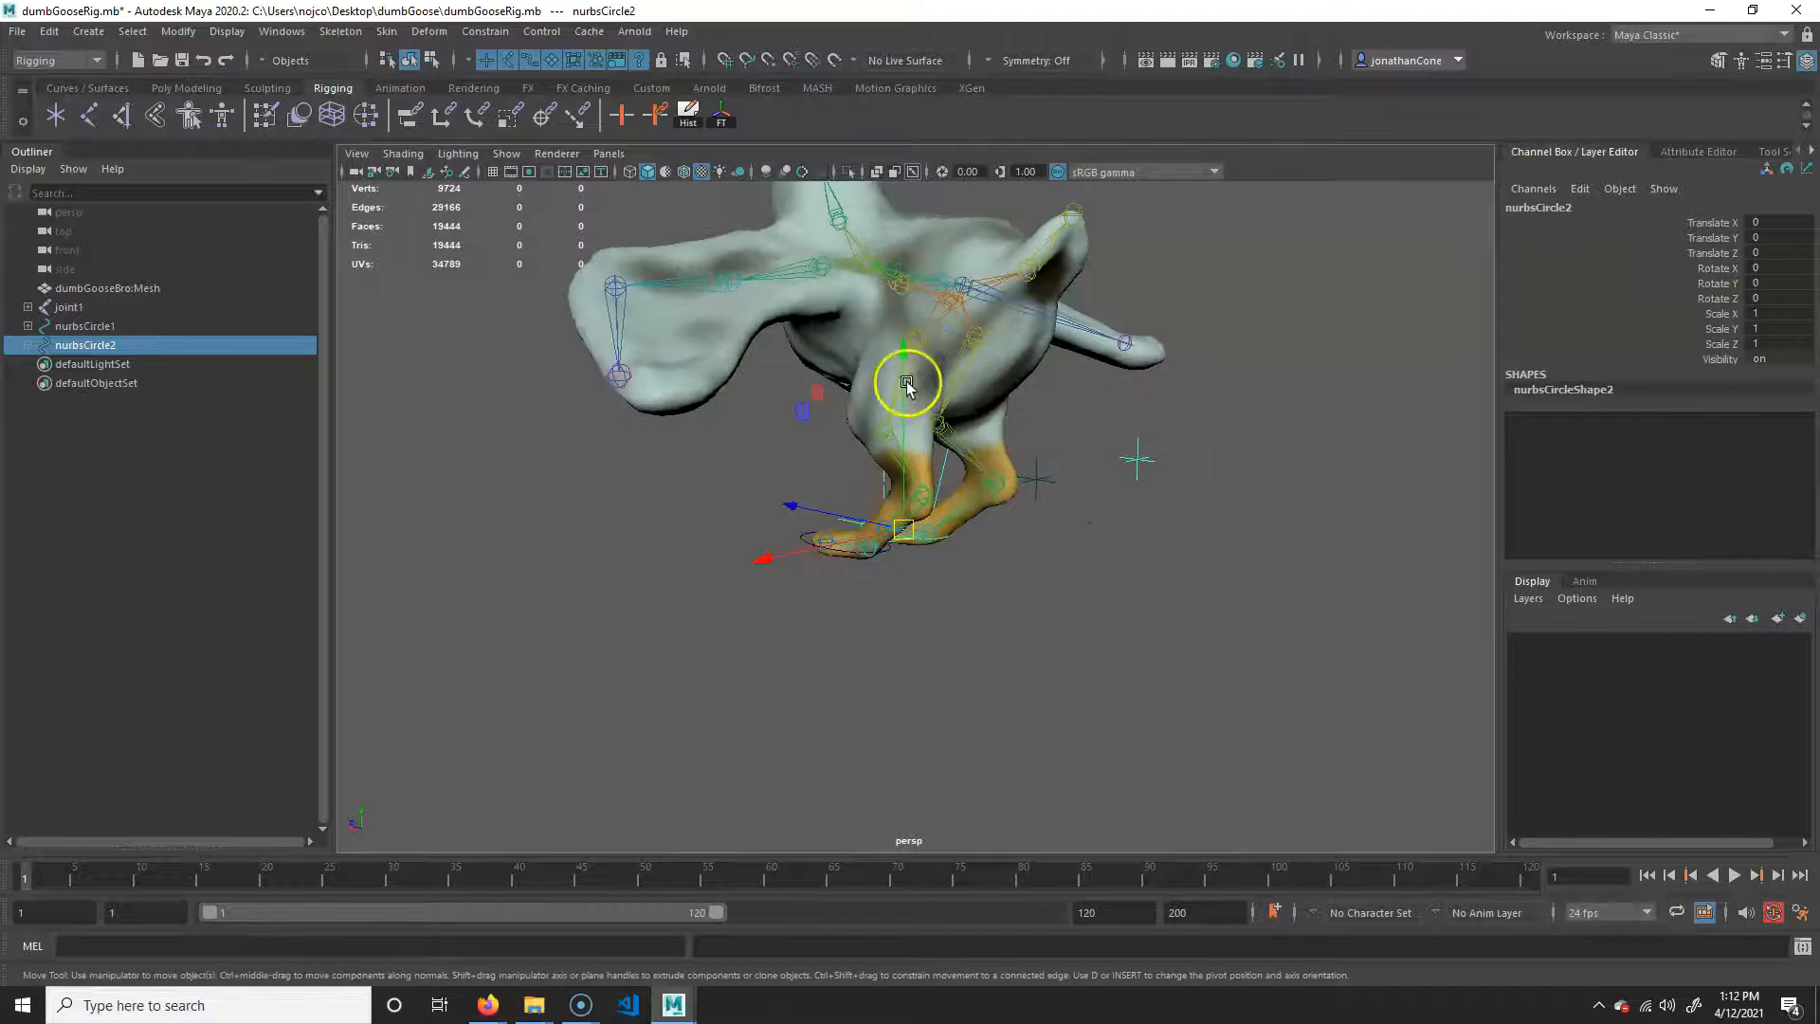
alt+drag(920, 595, 914, 319)
- Test the leg setup by moving the root joint and the left foot's circle control, undoing the foot move
click(981, 317)
drag(834, 345, 897, 347)
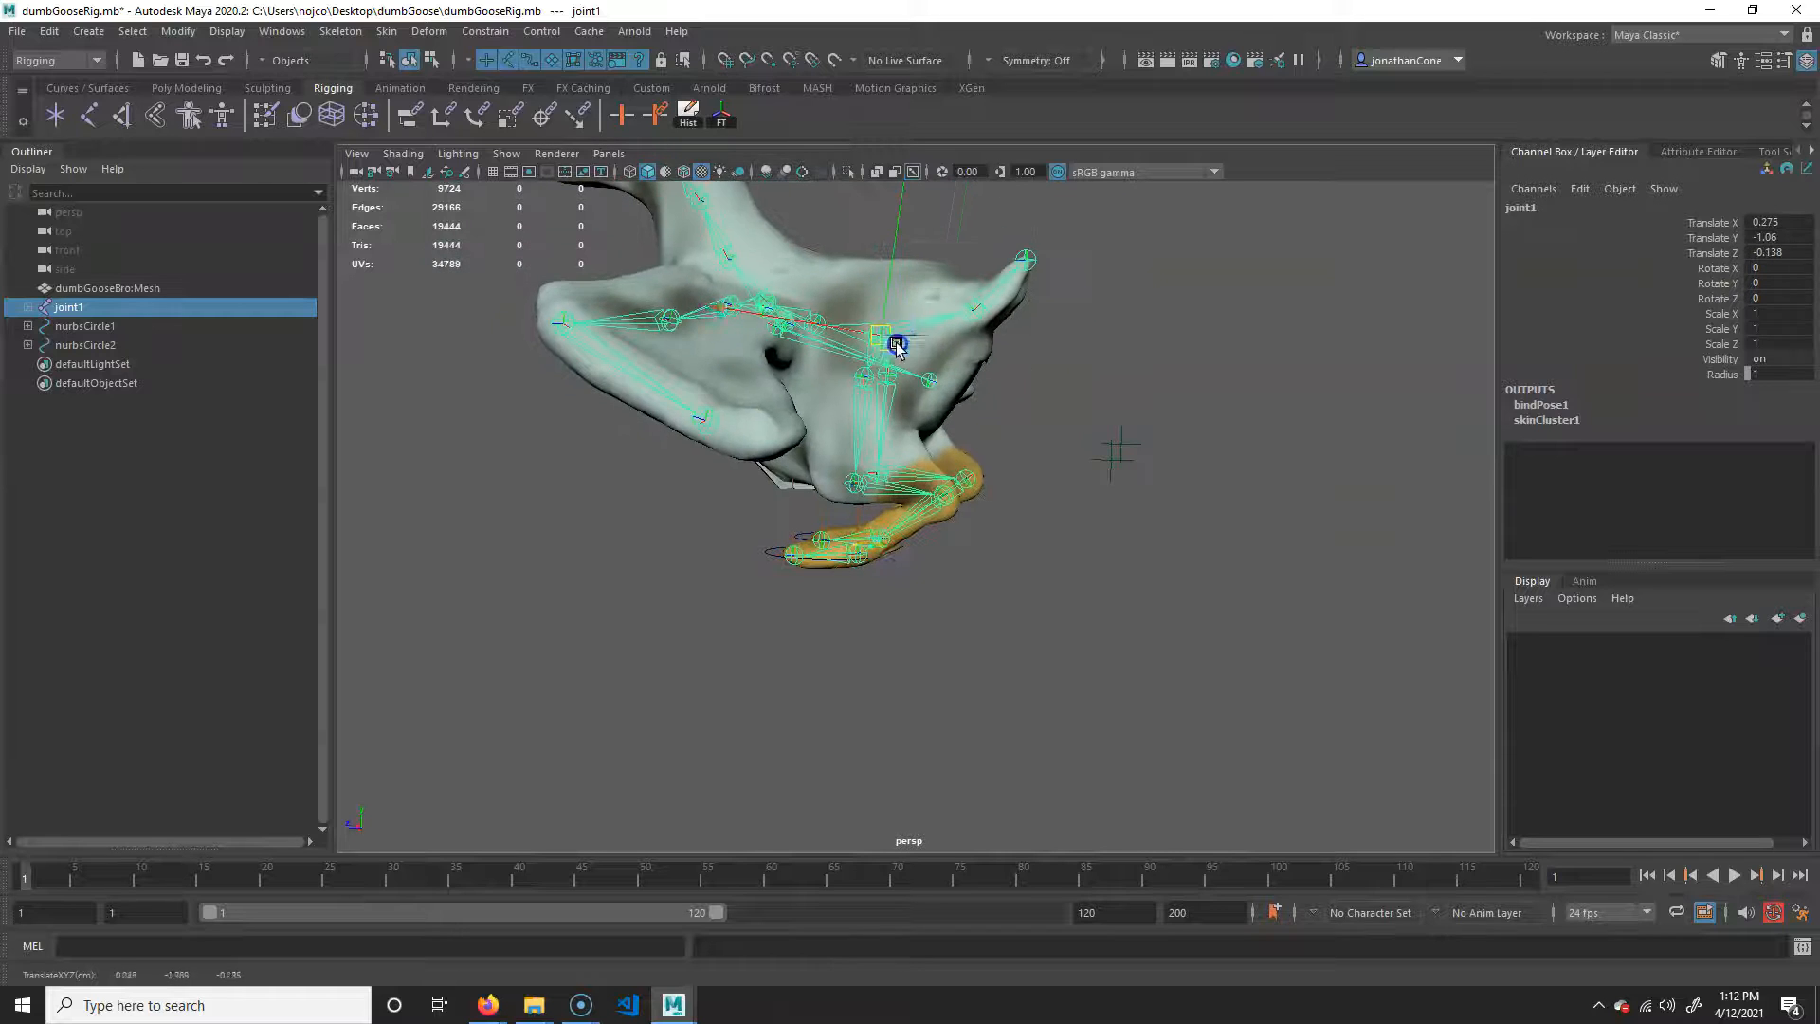
alt+drag(705, 578, 780, 582)
click(872, 572)
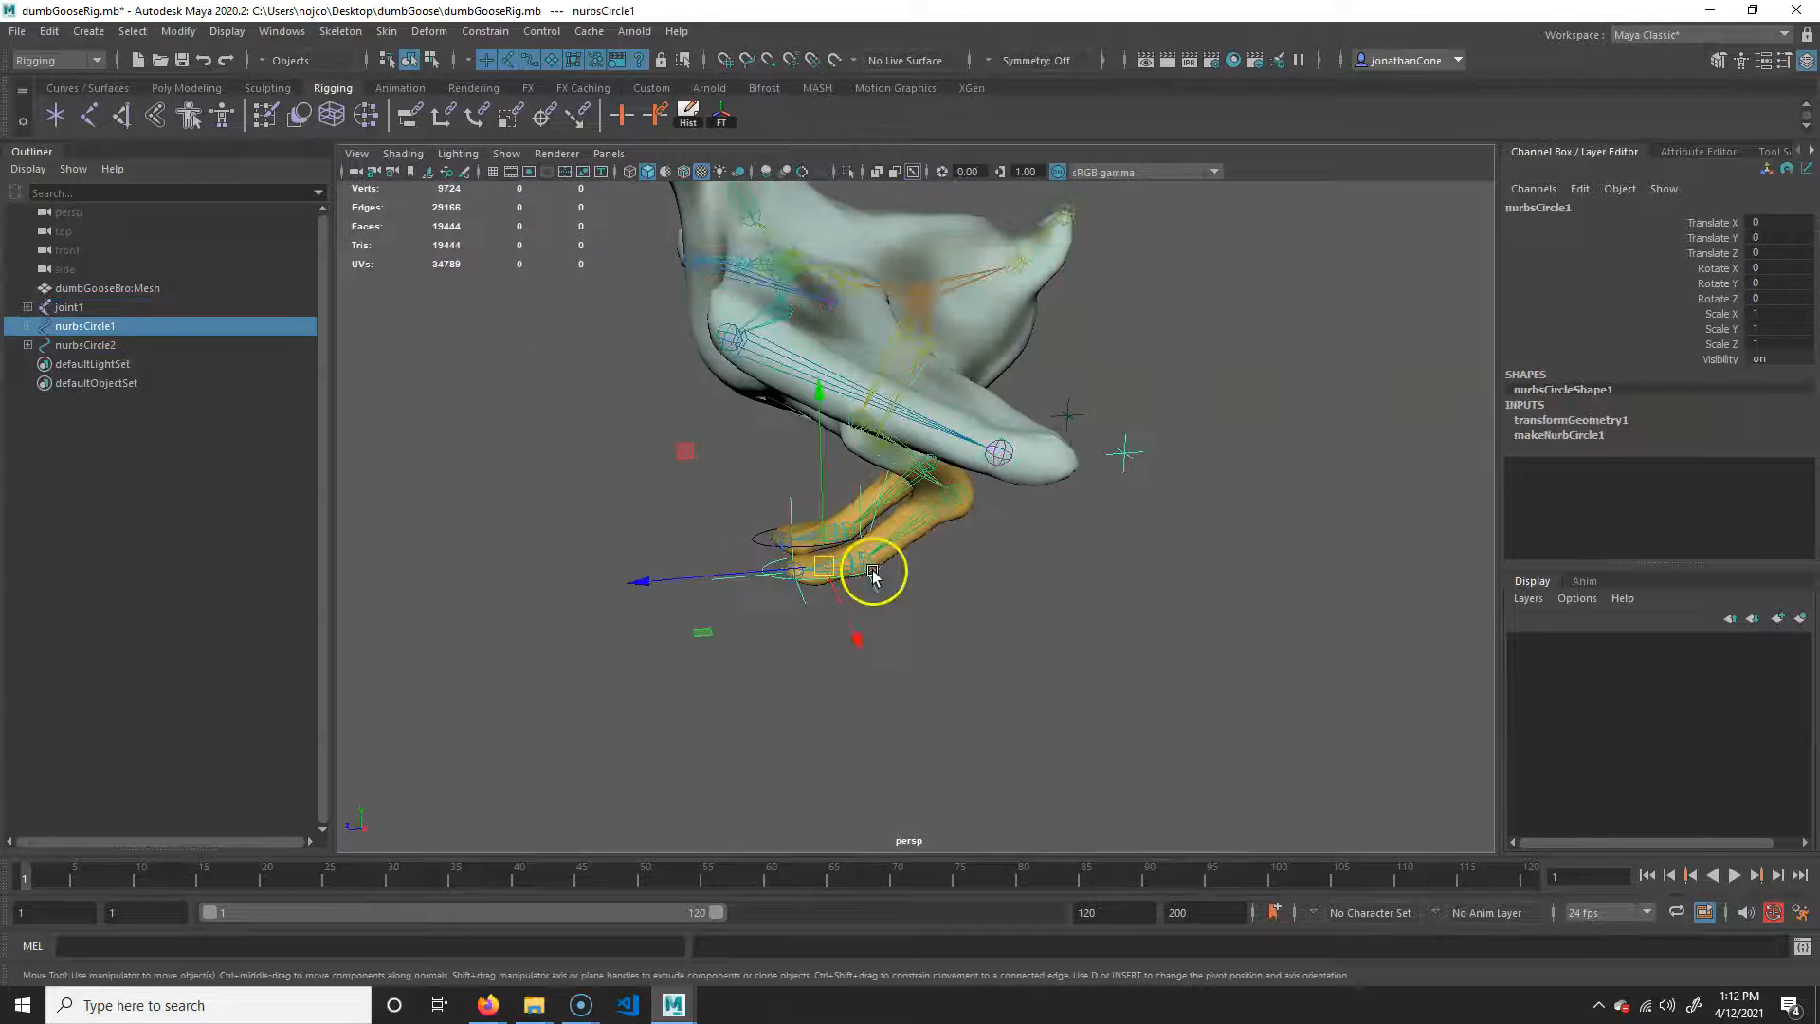
drag(881, 577, 934, 541)
key(ctrl+z)
- Test the wing deformation by rotating the wing's base joint, joint13
alt+right_drag(986, 526, 661, 526)
alt+drag(662, 526, 745, 526)
alt+right_drag(601, 530, 806, 645)
click(801, 645)
alt+drag(862, 508, 934, 497)
click(919, 500)
key(r)
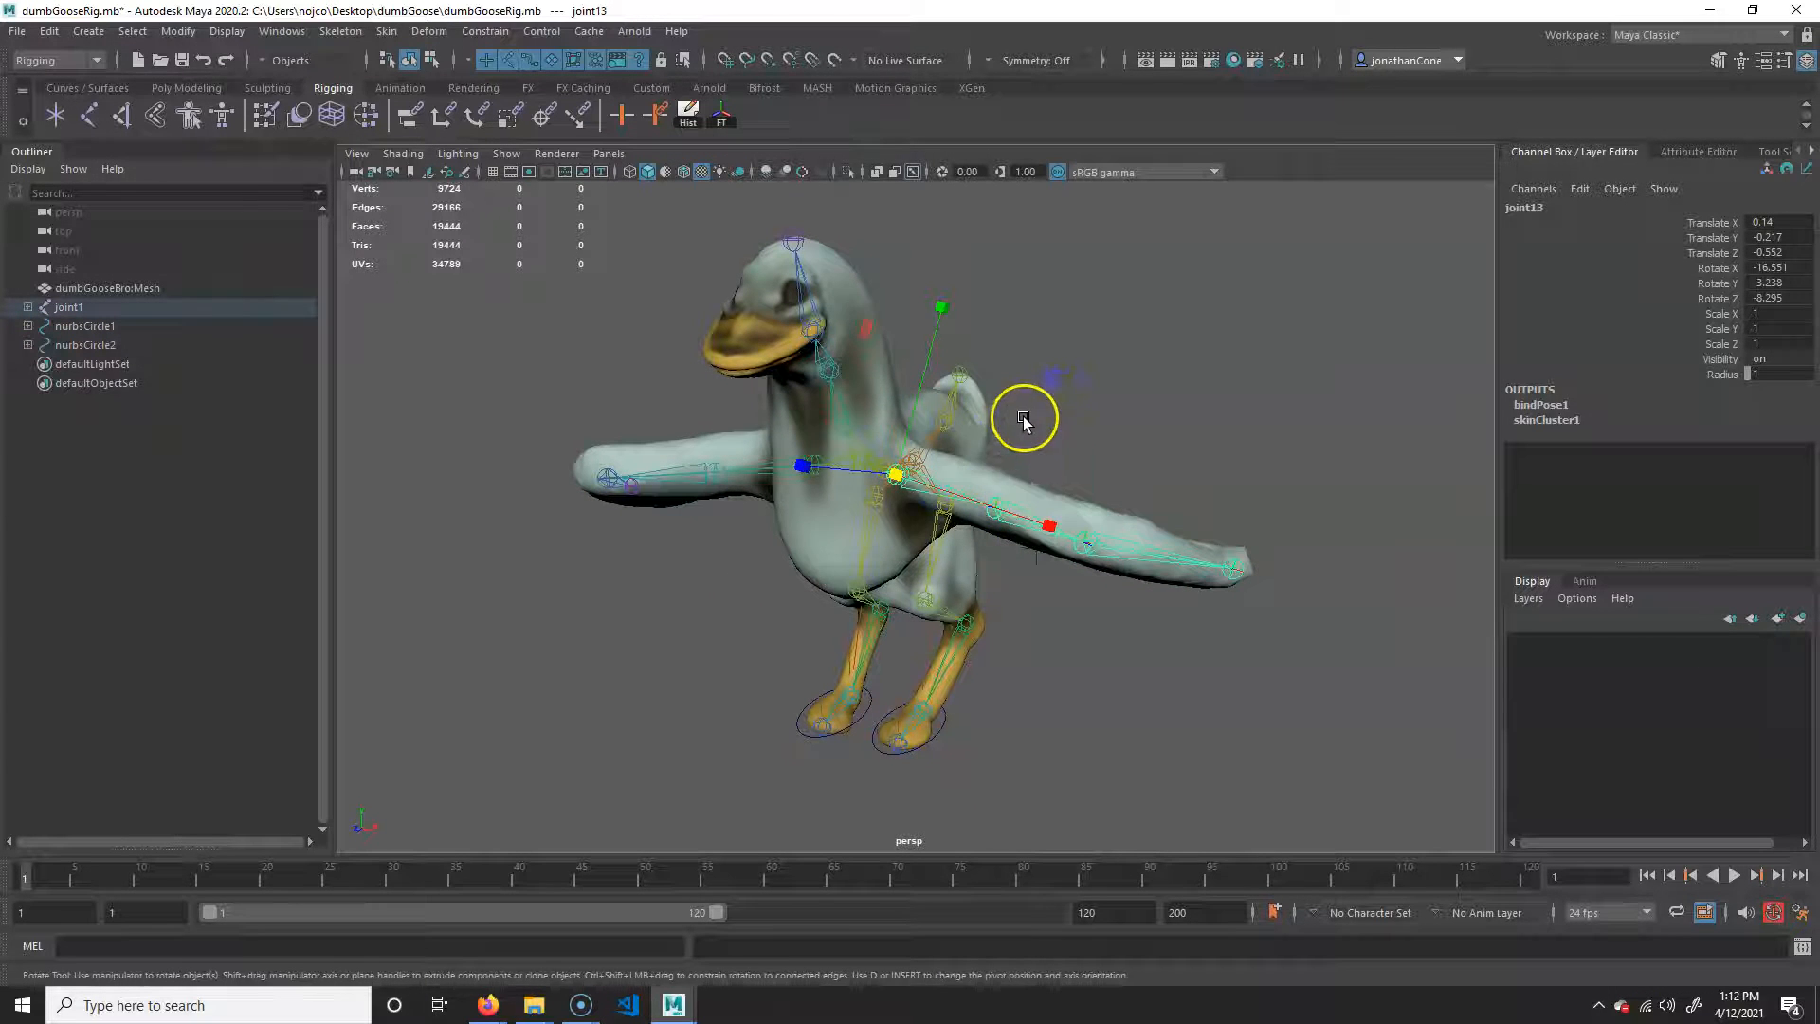
drag(1043, 407, 1125, 447)
click(1251, 355)
- Test the neck deformation by rotating the lower neck joint, joint4
alt+right_drag(1086, 559, 1161, 598)
alt+drag(1147, 559, 853, 540)
click(856, 542)
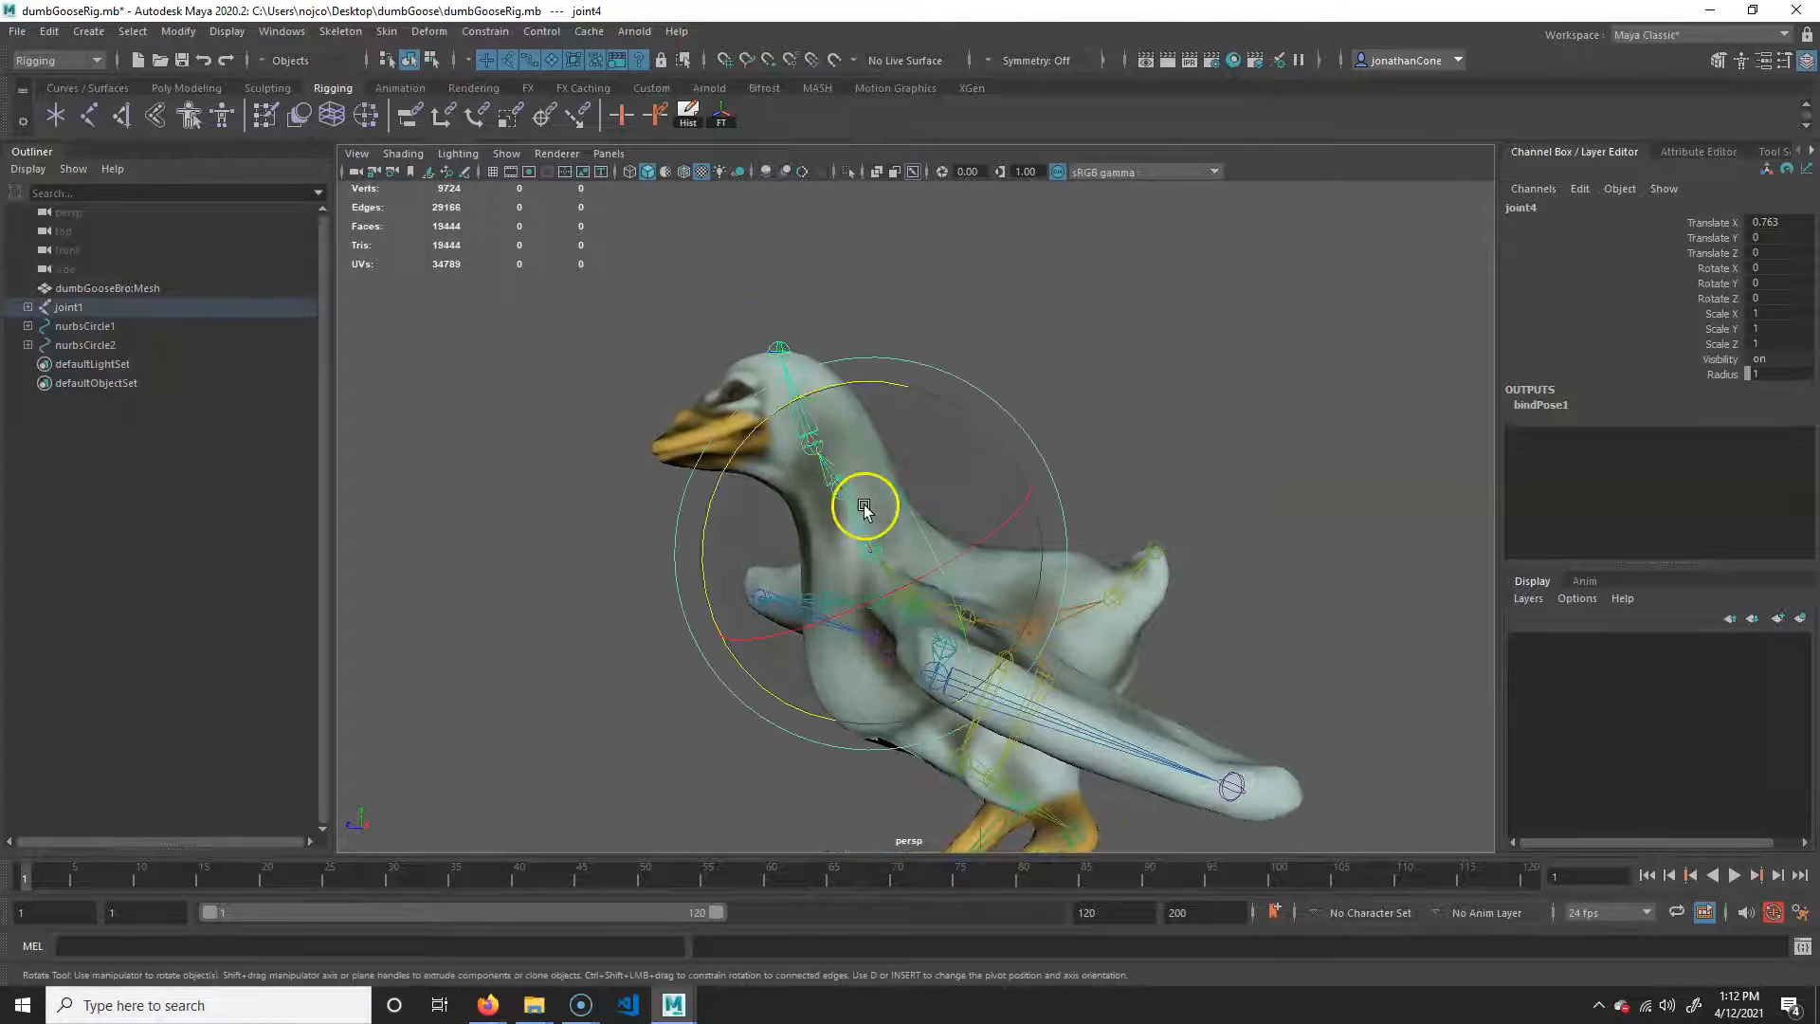
drag(812, 399, 1053, 316)
click(1052, 315)
alt+right_drag(1049, 581, 1030, 500)
alt+drag(1031, 500, 1164, 633)
- Move the left locator about -0.63 and the right locator about 0.49 along X, bringing both closer to the centre
alt+drag(1164, 634, 992, 707)
alt+middle_drag(946, 723, 1036, 642)
alt+drag(834, 659, 873, 635)
key(w)
alt+drag(749, 614, 1061, 589)
click(748, 567)
drag(937, 573, 762, 718)
drag(922, 622, 806, 715)
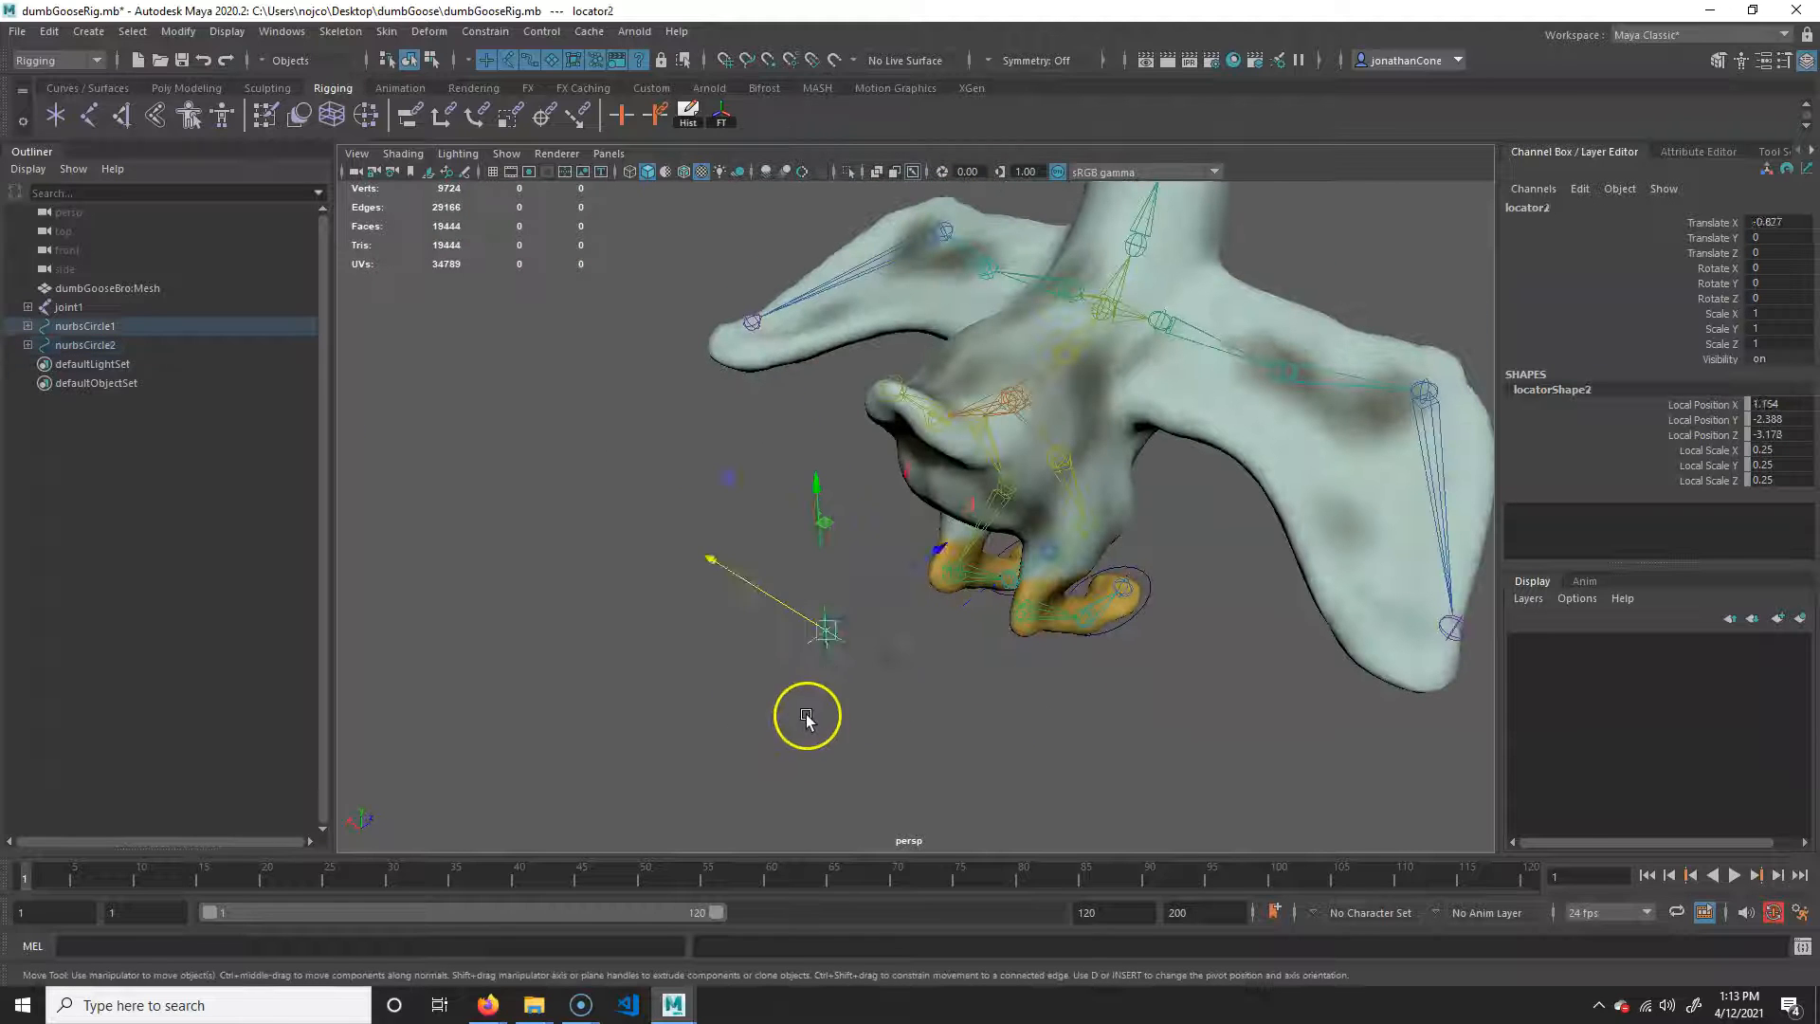
- Freeze the transformations of both pole vector locators at their new positions
shift+drag(917, 668, 915, 666)
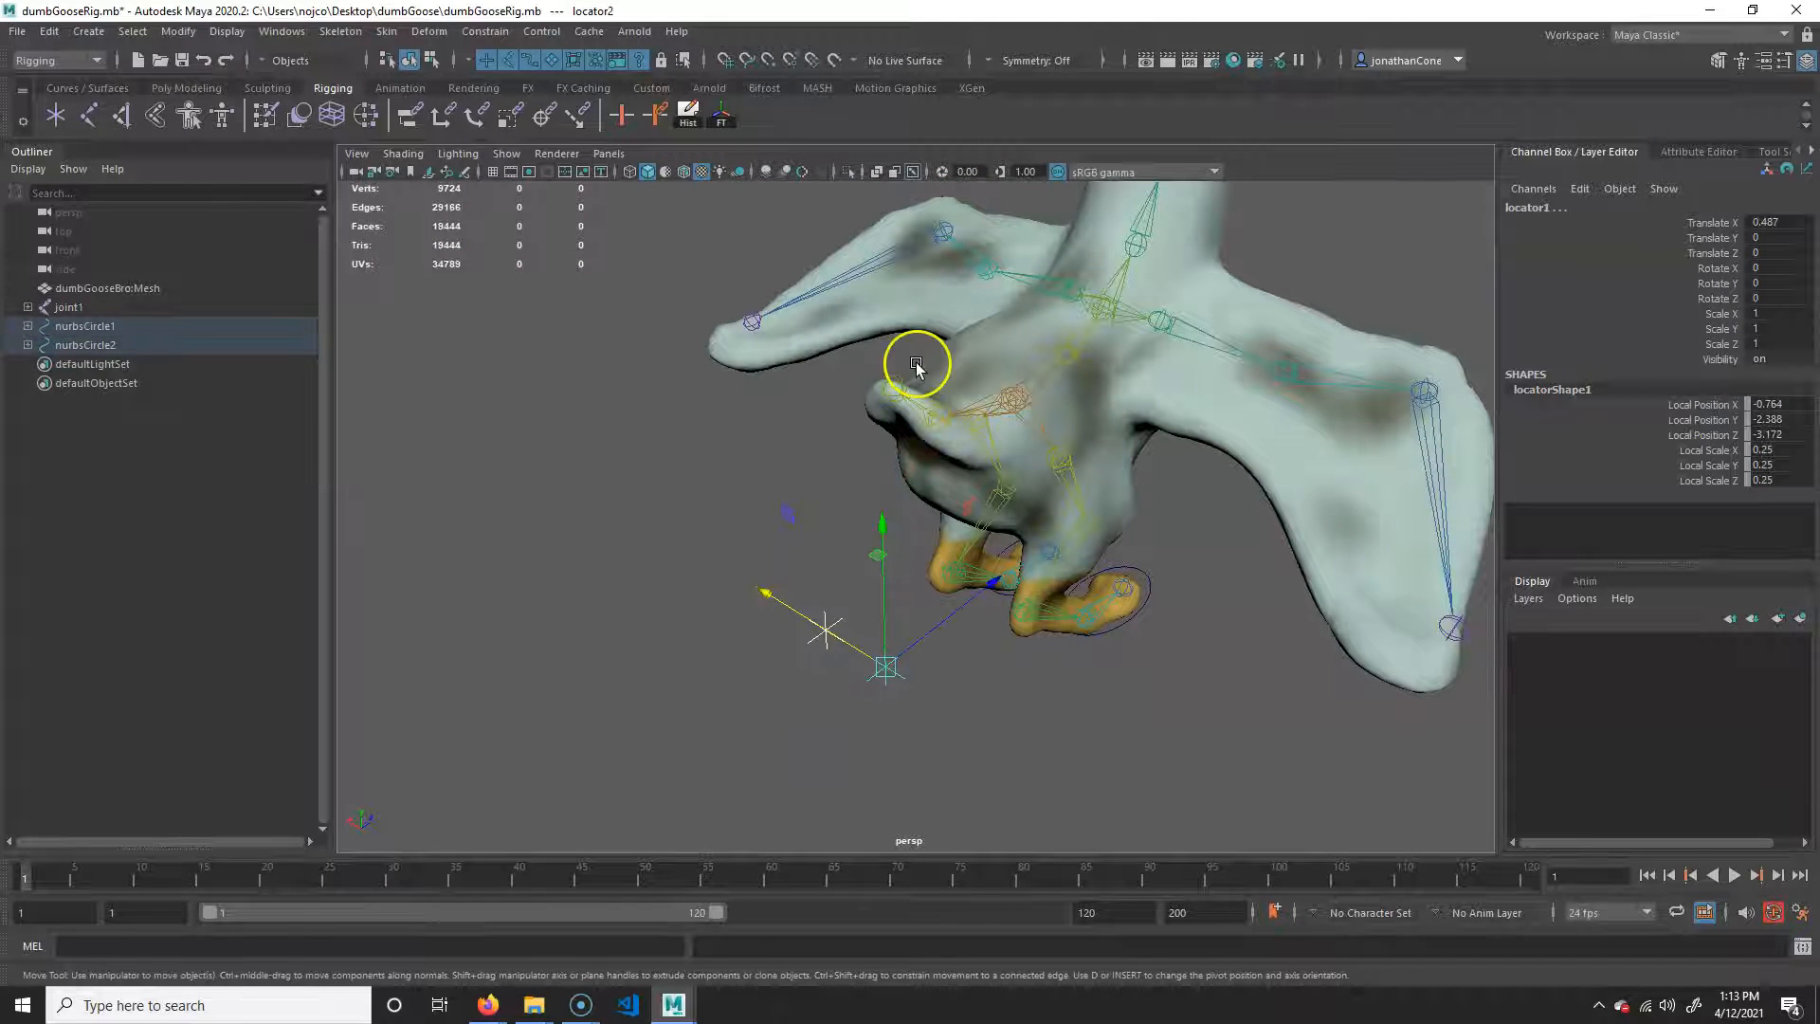
click(223, 32)
click(229, 116)
- Test-move the right leg's locator away from its rest position and reset its translation values to 0
click(890, 668)
alt+drag(1000, 720, 1029, 645)
alt+drag(1308, 451, 1232, 640)
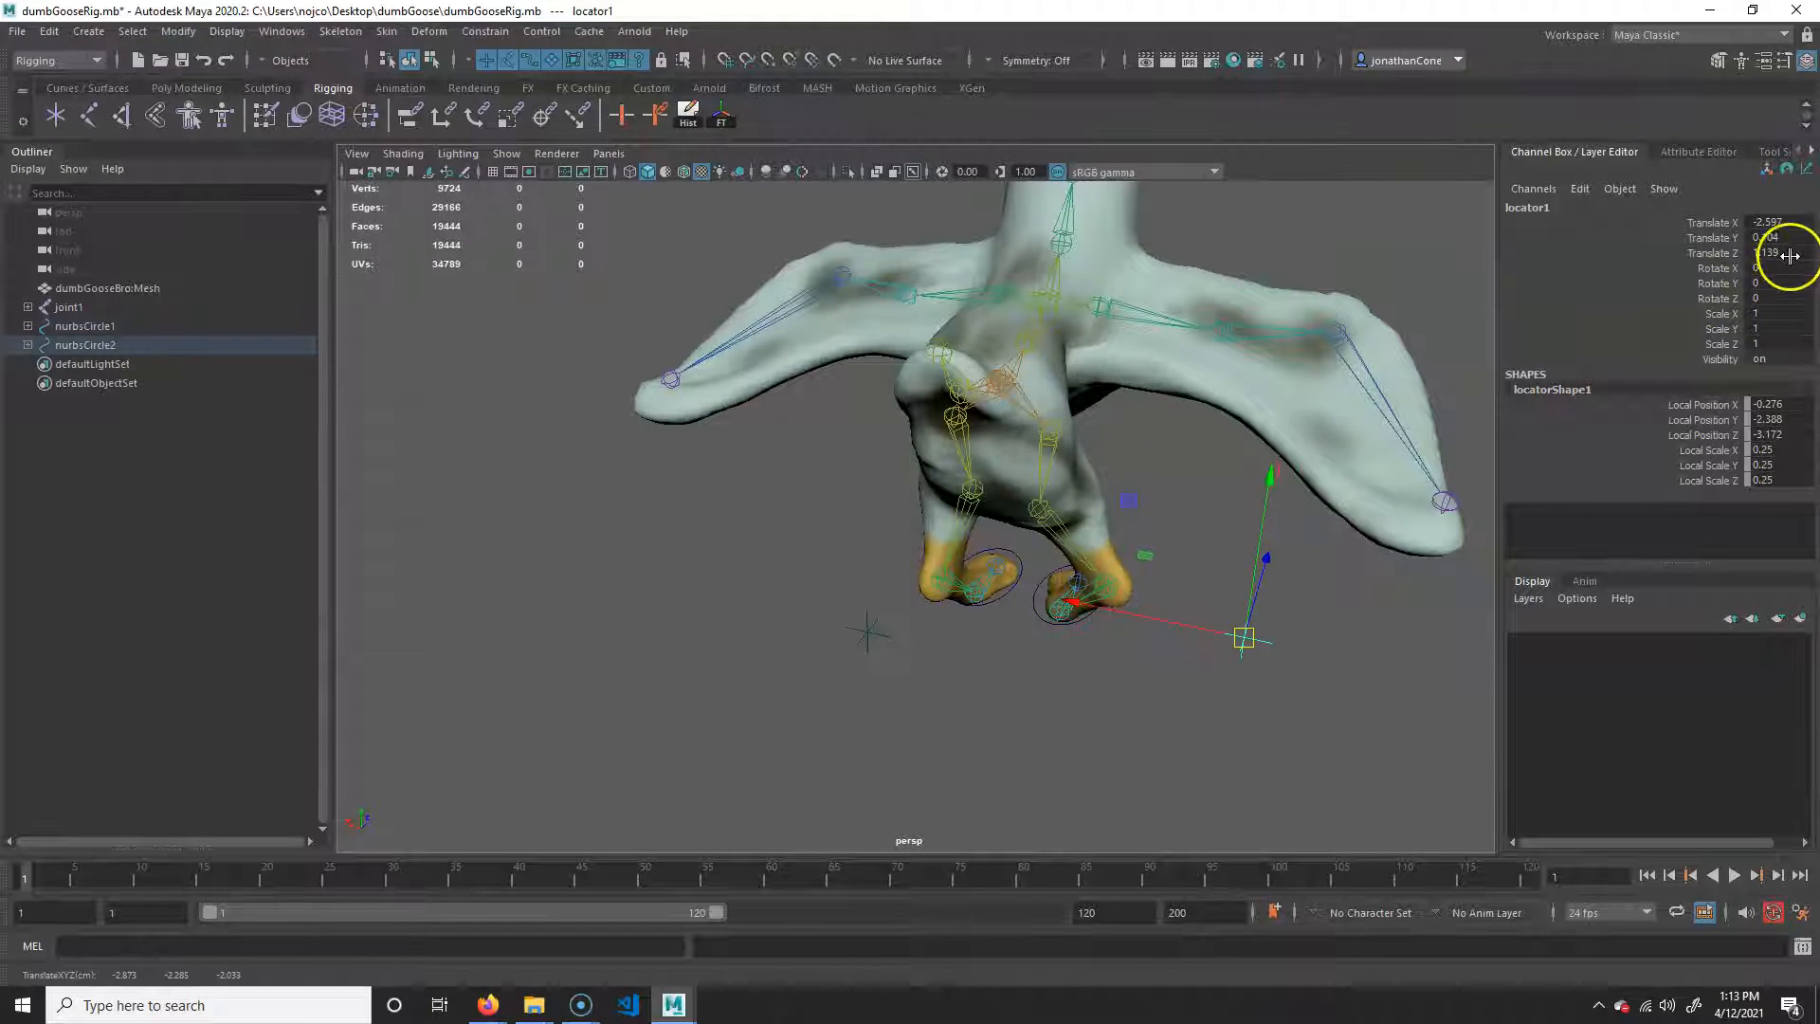
text(0)
key(Return)
alt+drag(999, 749, 959, 565)
click(1200, 654)
alt+drag(1207, 703, 854, 659)
alt+right_drag(747, 637, 869, 607)
alt+middle_drag(870, 607, 933, 594)
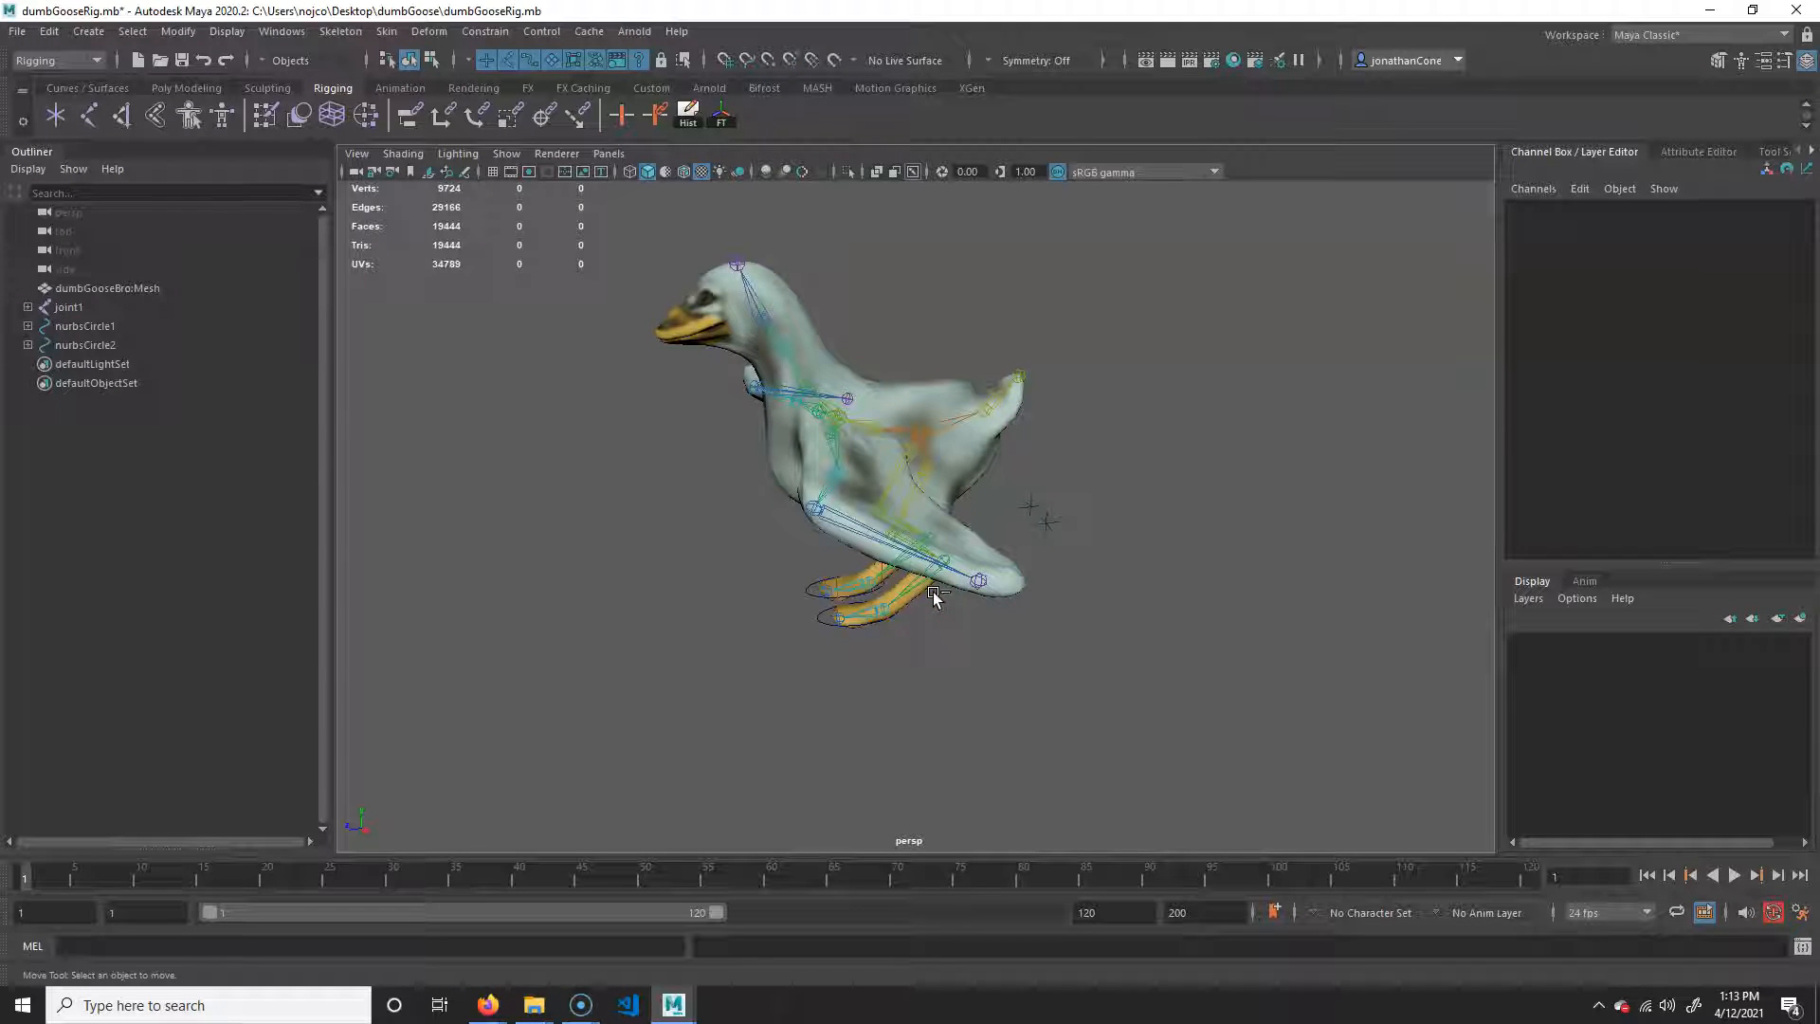
- Save the scene to the Desktop as dumbGooseRig02.mb in Maya Binary format
key(ctrl+shift+s)
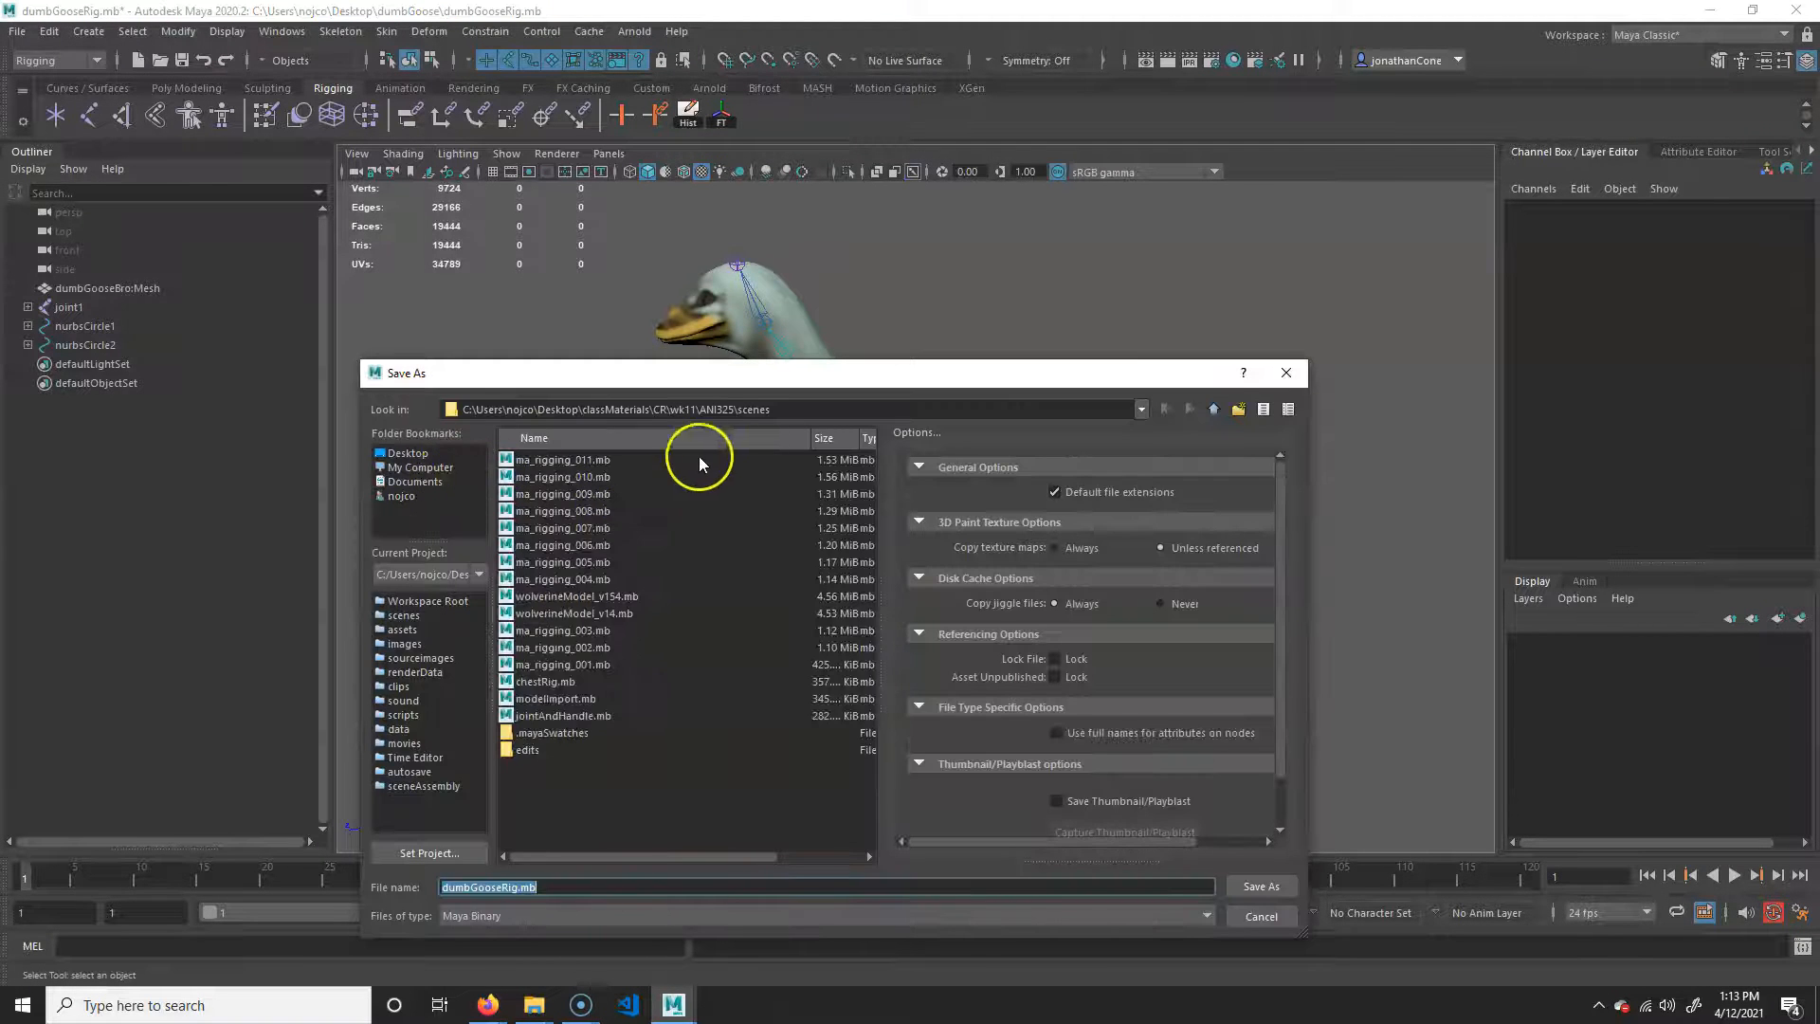
click(415, 453)
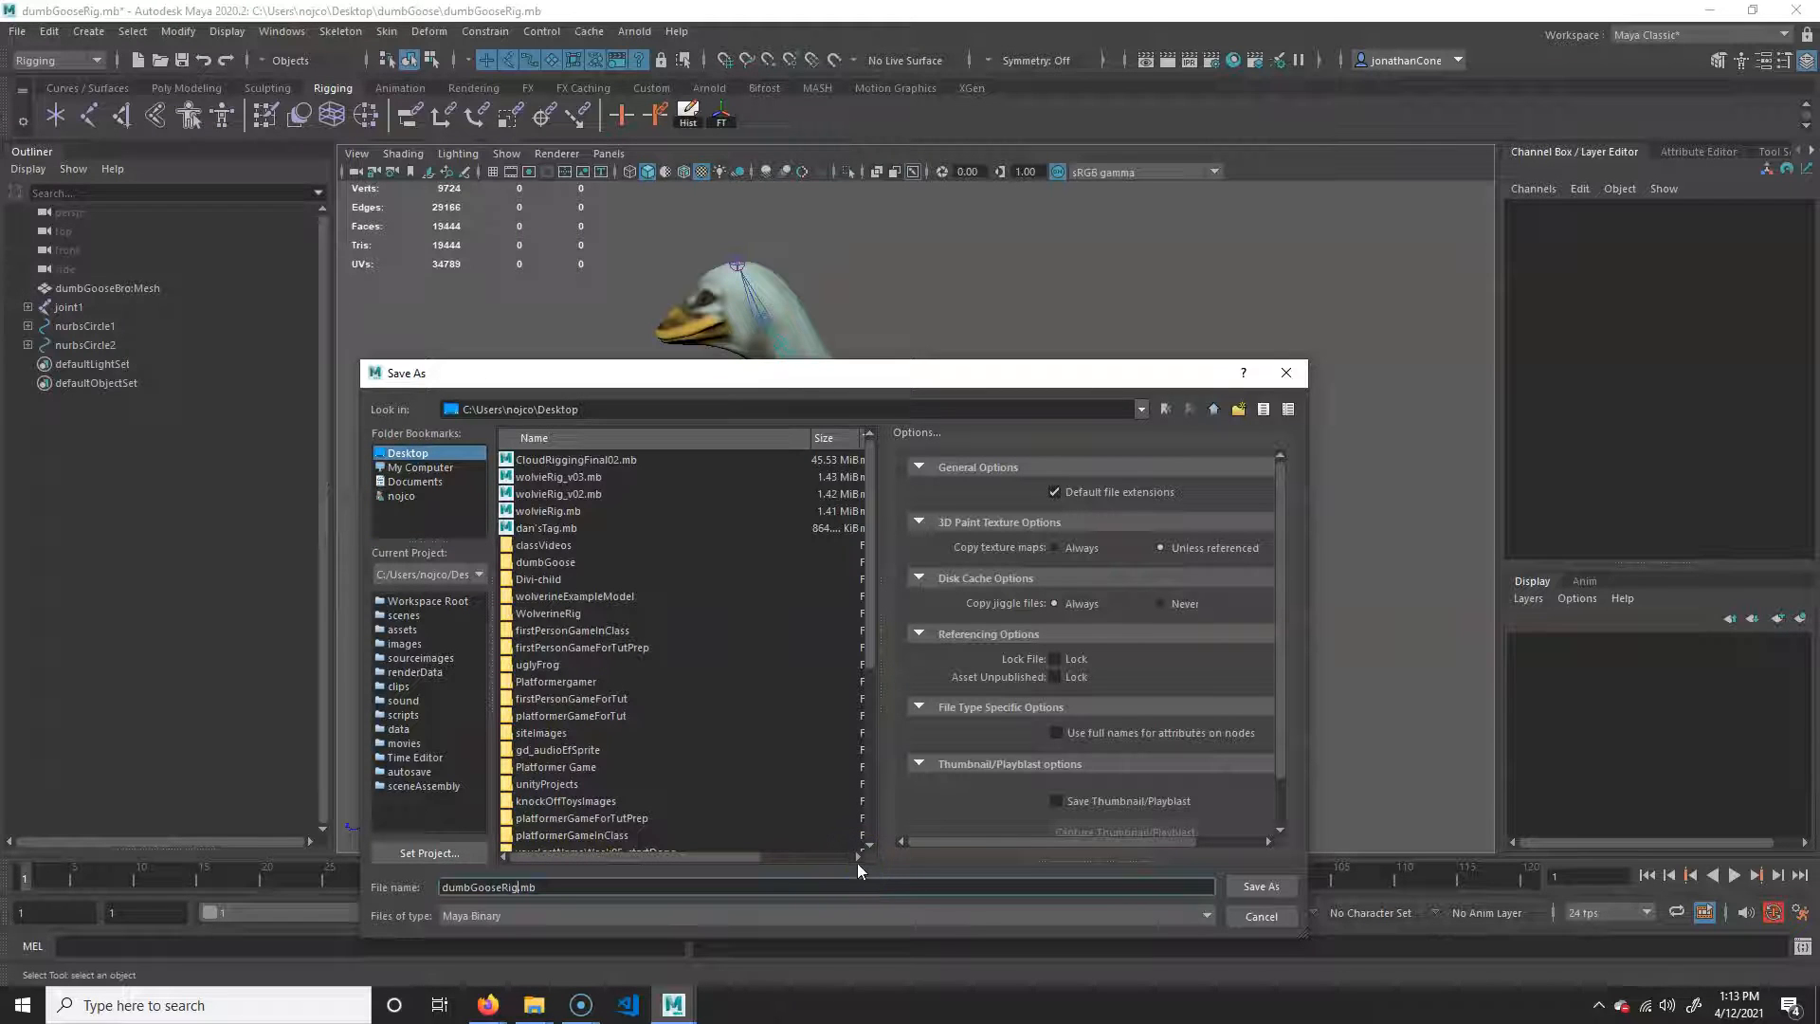
key(Return)
click(988, 787)
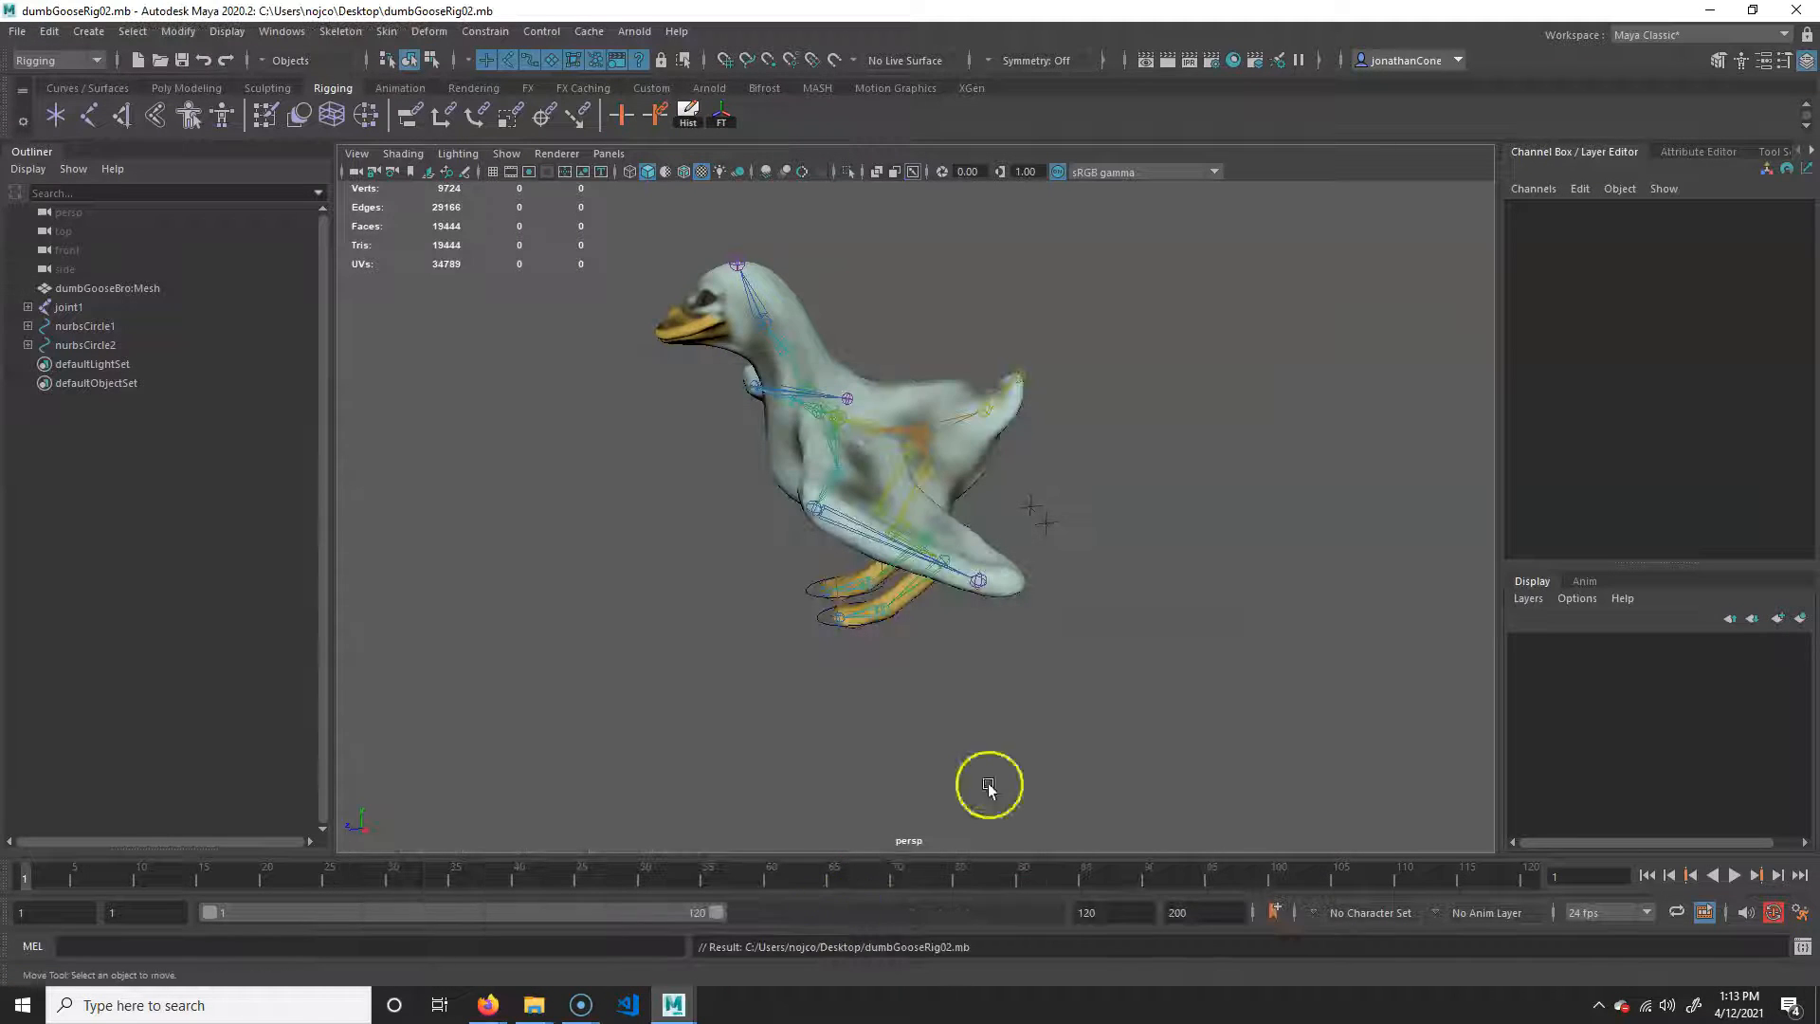